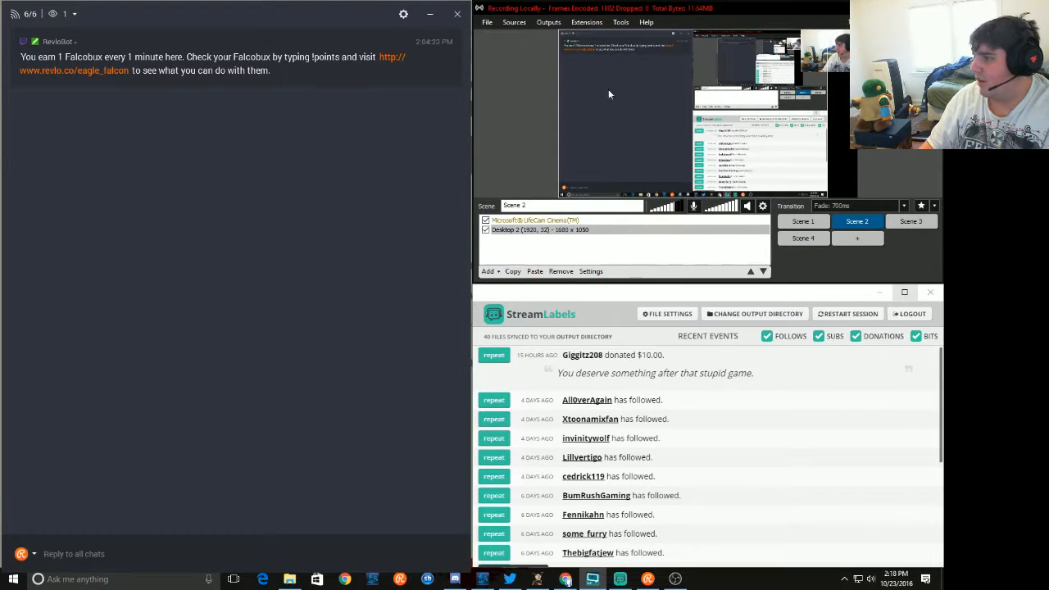
{"action": "left_click", "coordinate": [816, 173]}
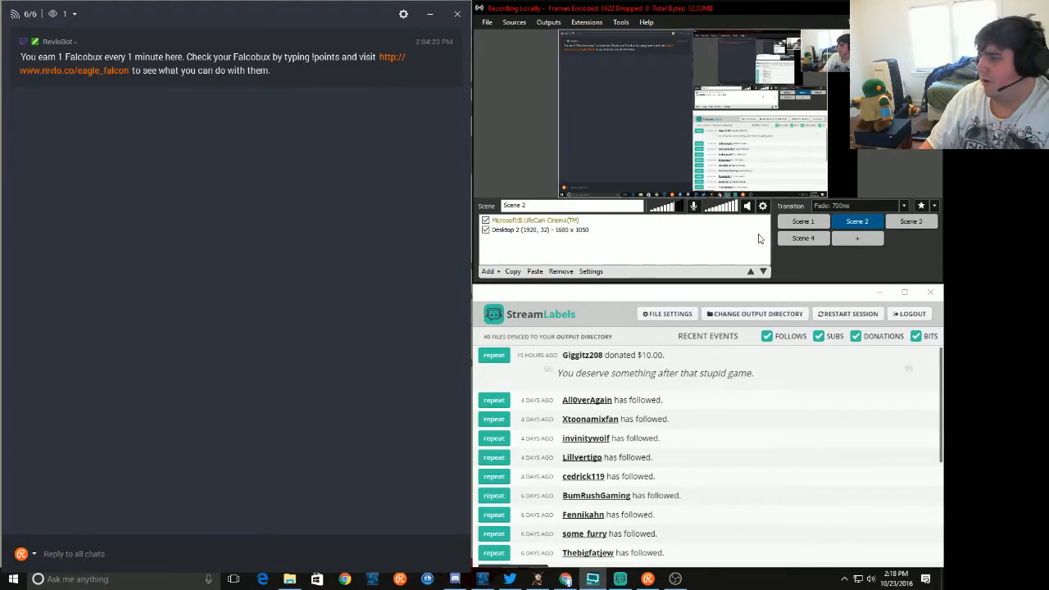
{"action": "left_click", "coordinate": [803, 223]}
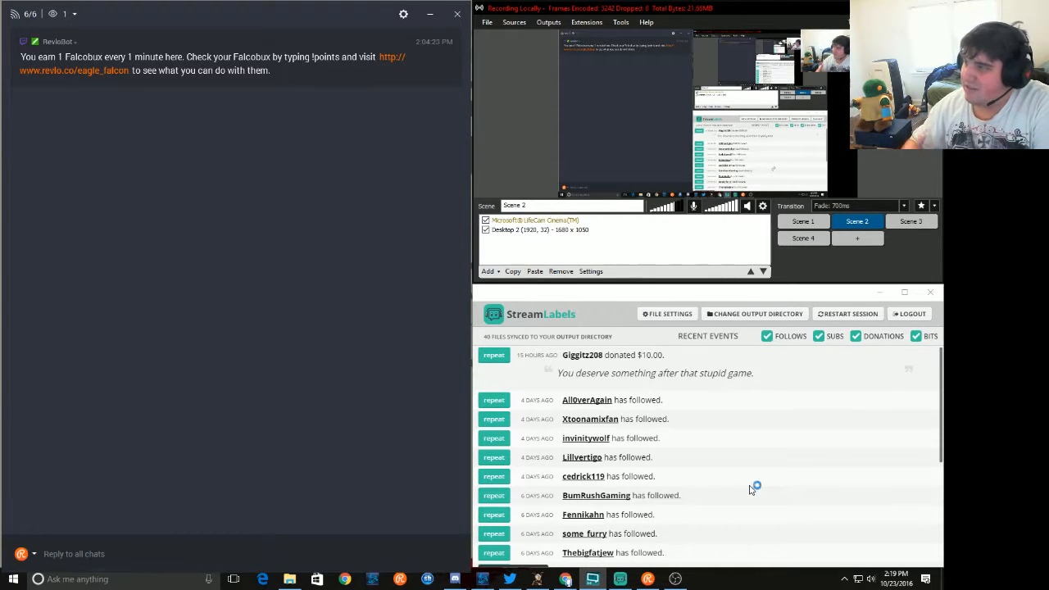
{"action": "left_click", "coordinate": [912, 223]}
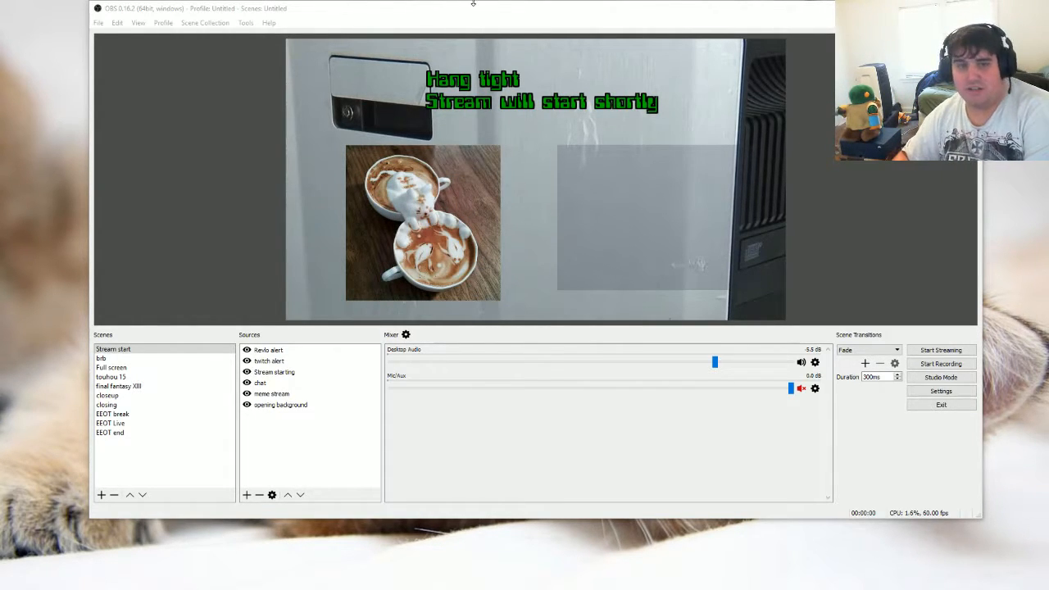
Maximize the OBS Studio window and unmute the Mic/Aux audio source.
{"action": "double_click", "coordinate": [426, 13]}
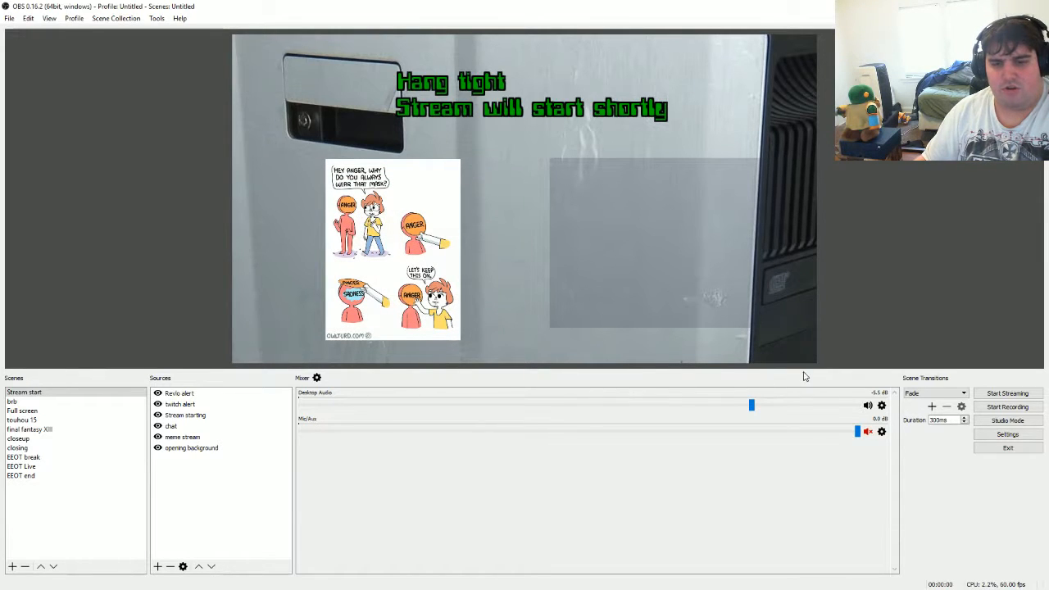
{"action": "left_click", "coordinate": [868, 432]}
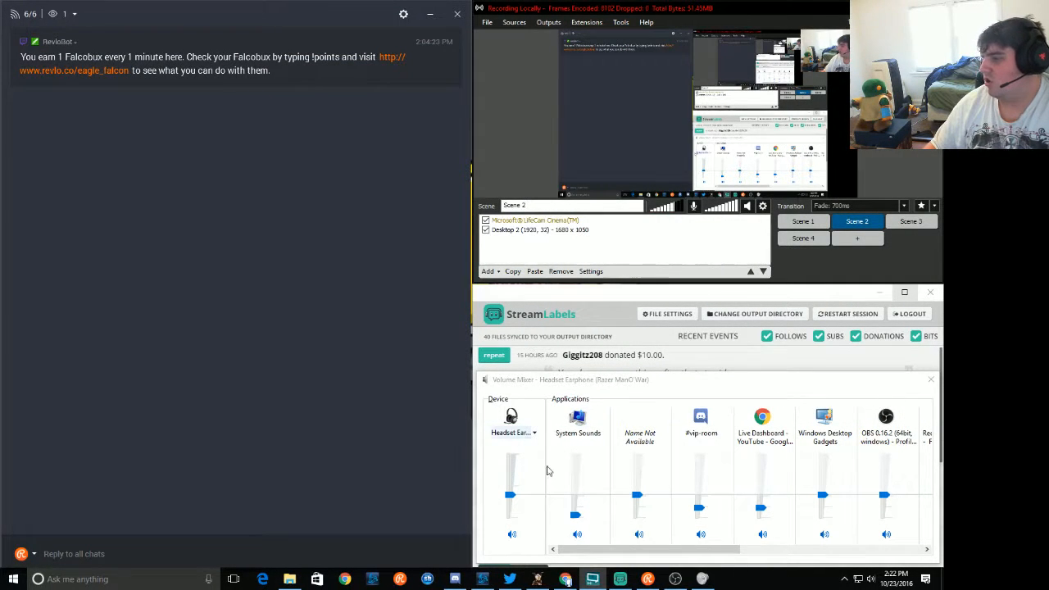
Close the Volume Mixer and switch the recording to Scene 1.
{"action": "mouse_move", "coordinate": [677, 550]}
{"action": "left_mouse_down"}
{"action": "mouse_move", "coordinate": [859, 551]}
{"action": "mouse_move", "coordinate": [676, 556]}
{"action": "left_mouse_up"}
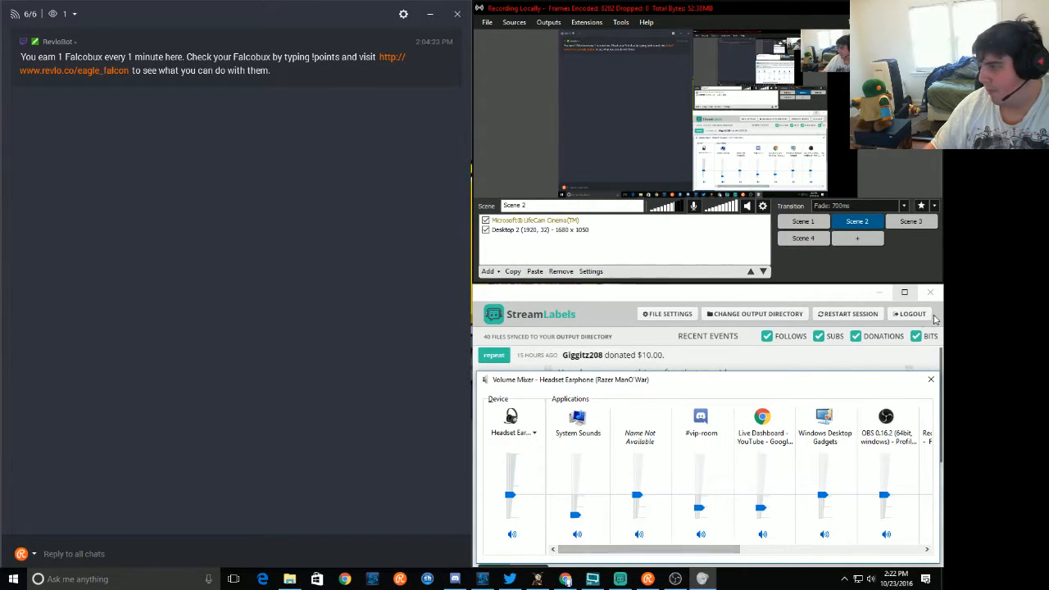
{"action": "left_click", "coordinate": [932, 379]}
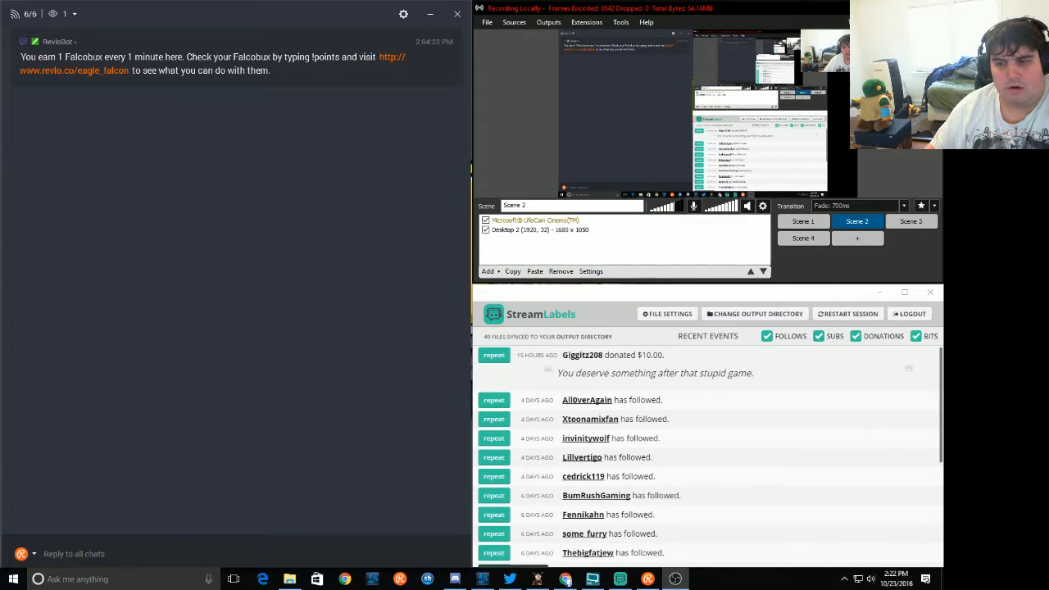
{"action": "left_click", "coordinate": [804, 222]}
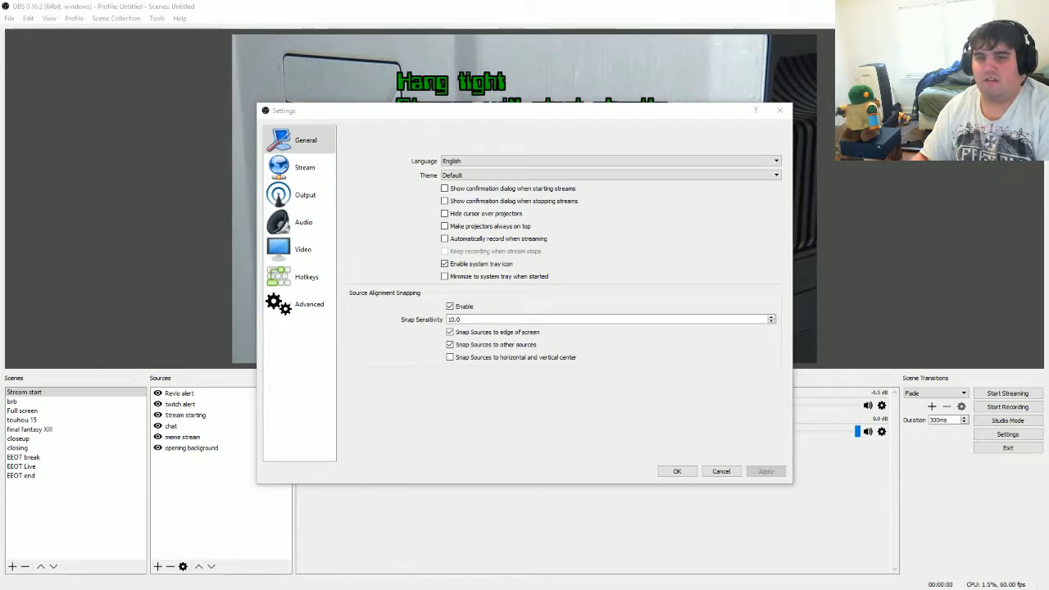
Reopen the OBS settings and review the interface themes offered in the General section.
{"action": "left_click", "coordinate": [780, 110]}
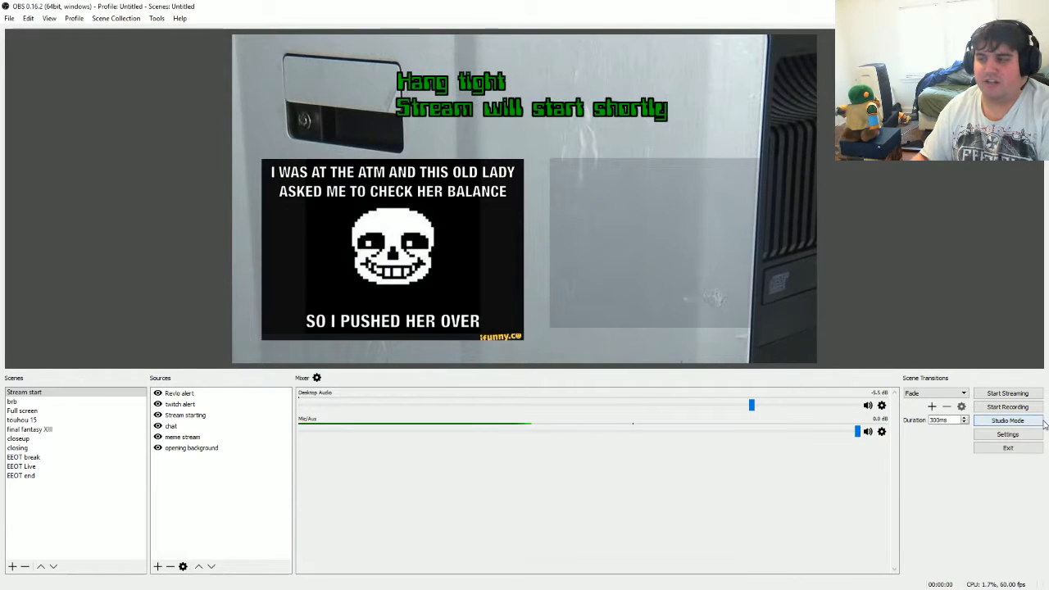
{"action": "left_click", "coordinate": [996, 437]}
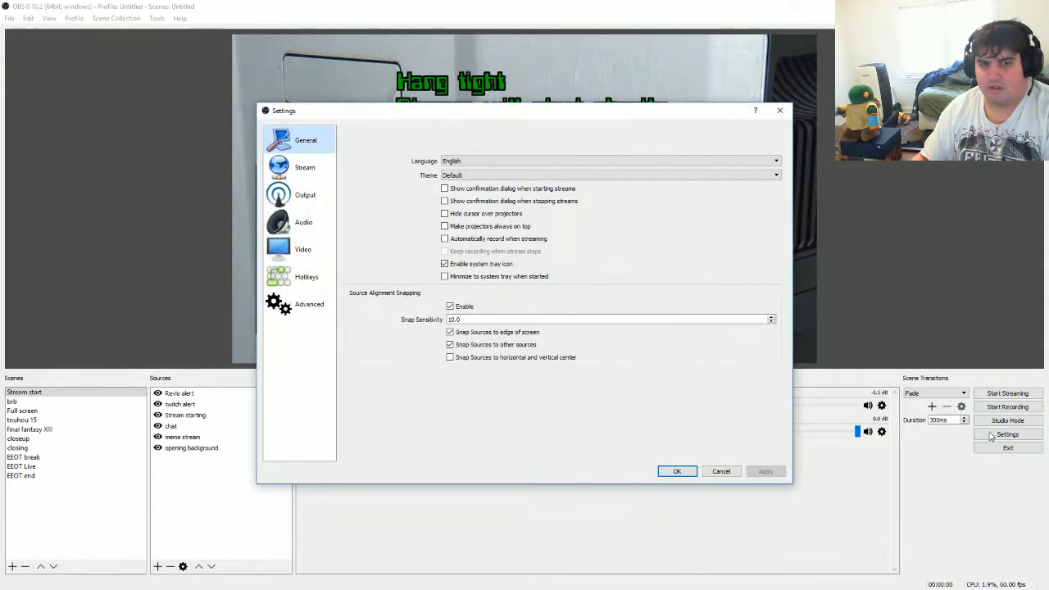
{"action": "left_click", "coordinate": [481, 176]}
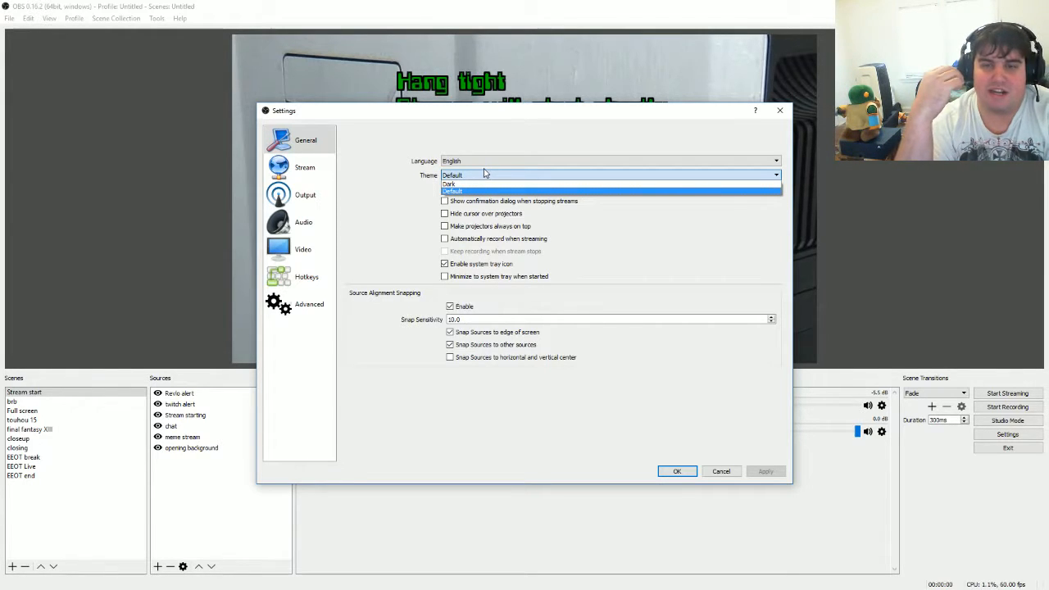
{"action": "left_click", "coordinate": [512, 119]}
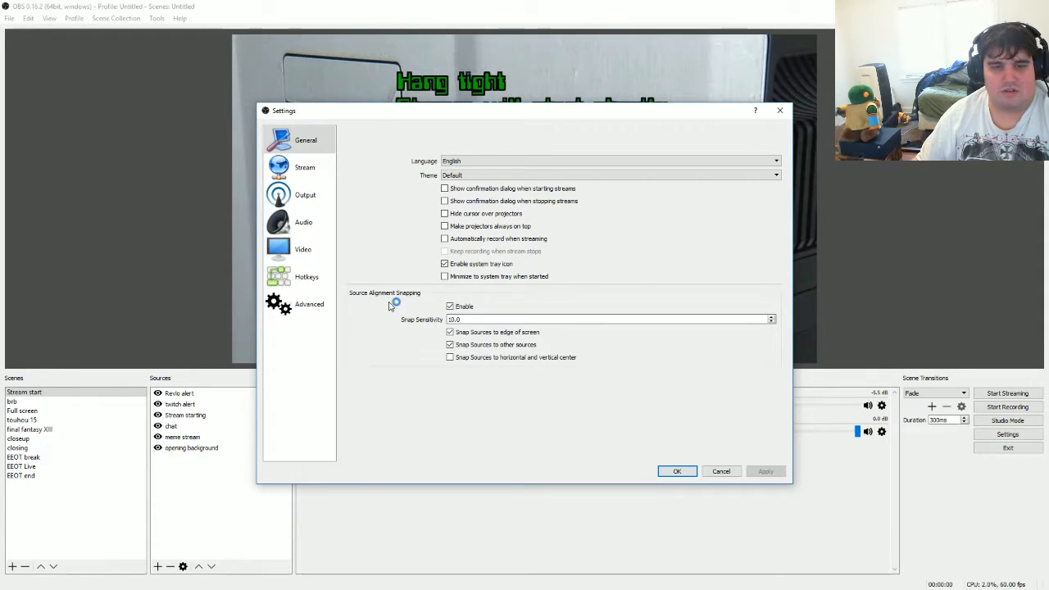
Open the Stream settings and review the available streaming services, leaving Restream.io selected.
{"action": "left_click", "coordinate": [310, 174]}
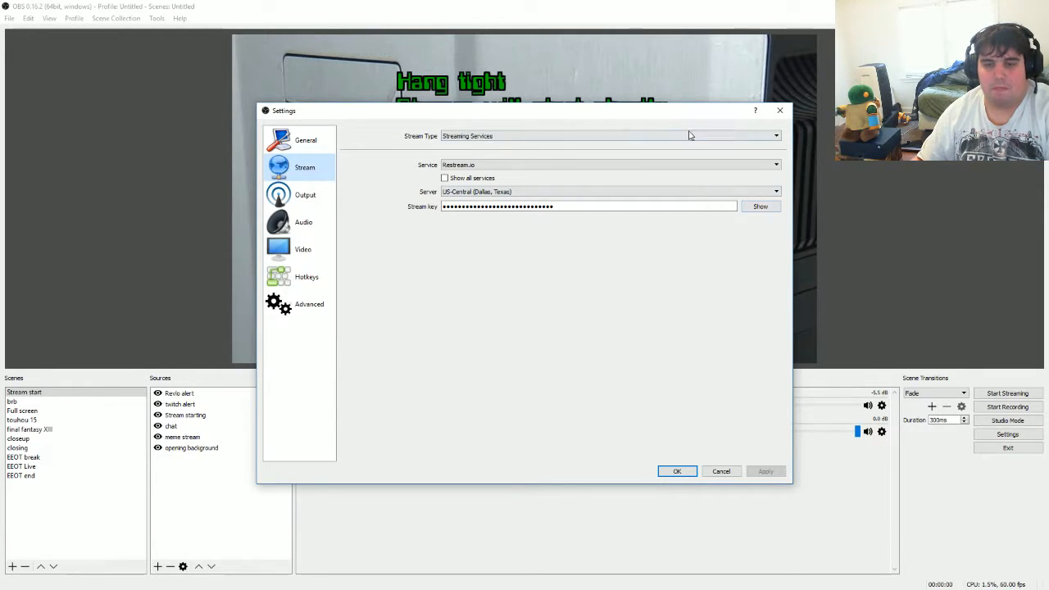
{"action": "left_click", "coordinate": [497, 166]}
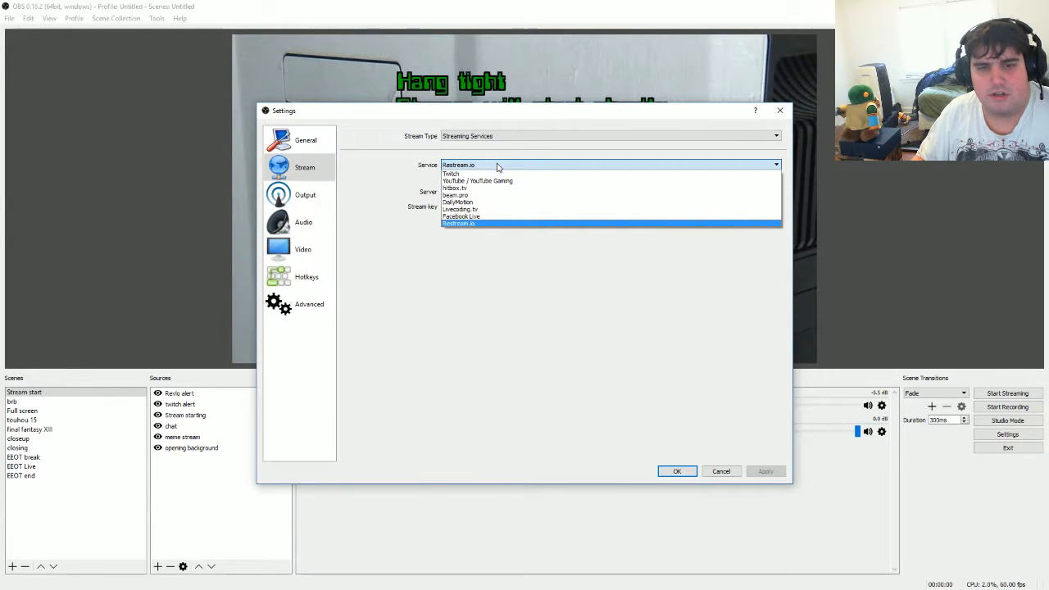
{"action": "left_click", "coordinate": [497, 167]}
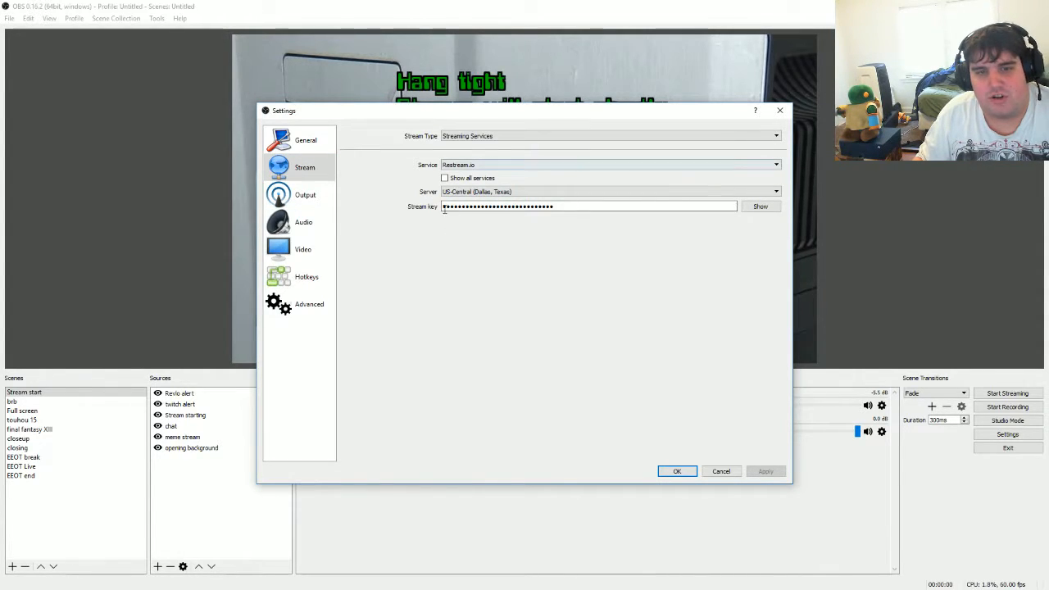
Select US-Central (Dallas, Texas) as the streaming server and review the other server locations.
{"action": "left_click", "coordinate": [498, 192]}
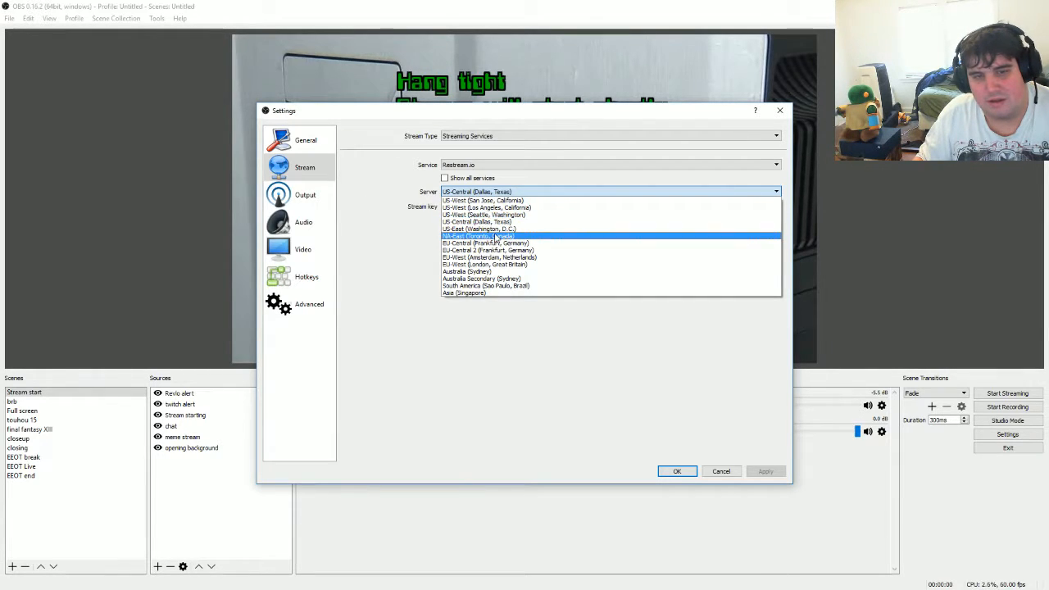
{"action": "left_click", "coordinate": [500, 223]}
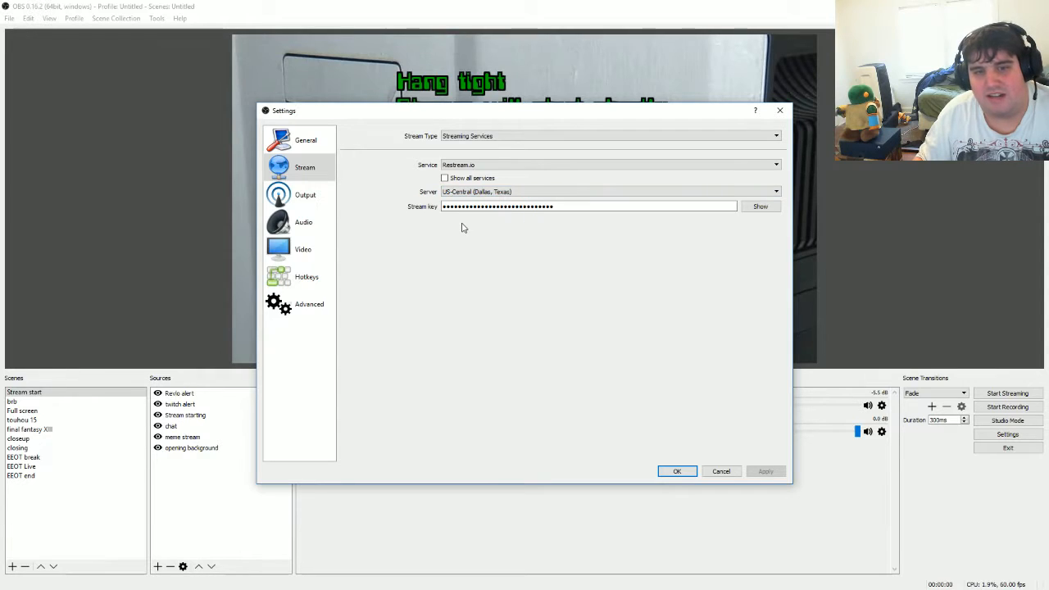
{"action": "left_click", "coordinate": [496, 194]}
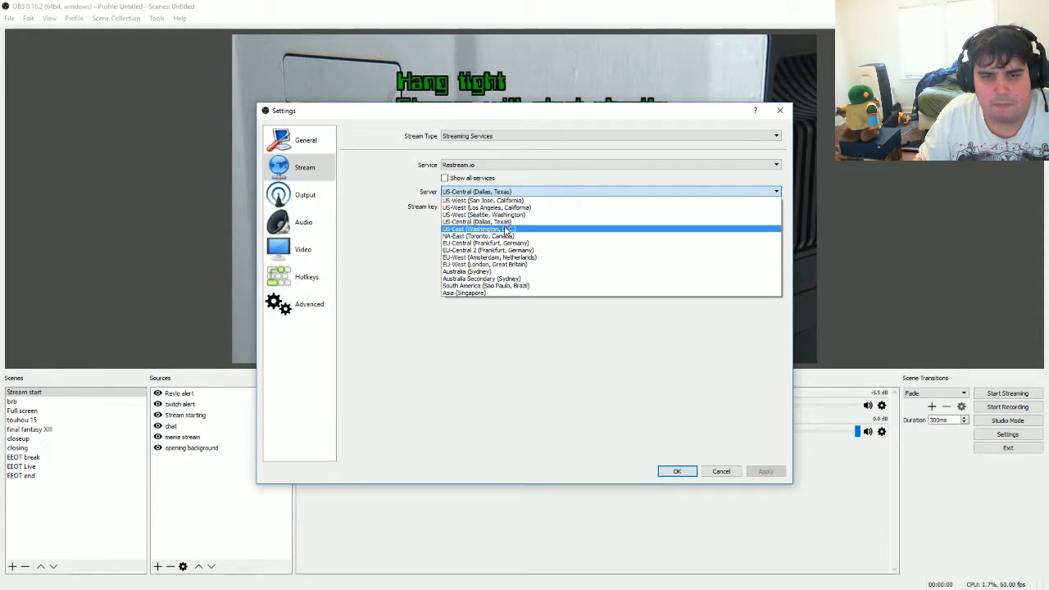
{"action": "left_click", "coordinate": [368, 206]}
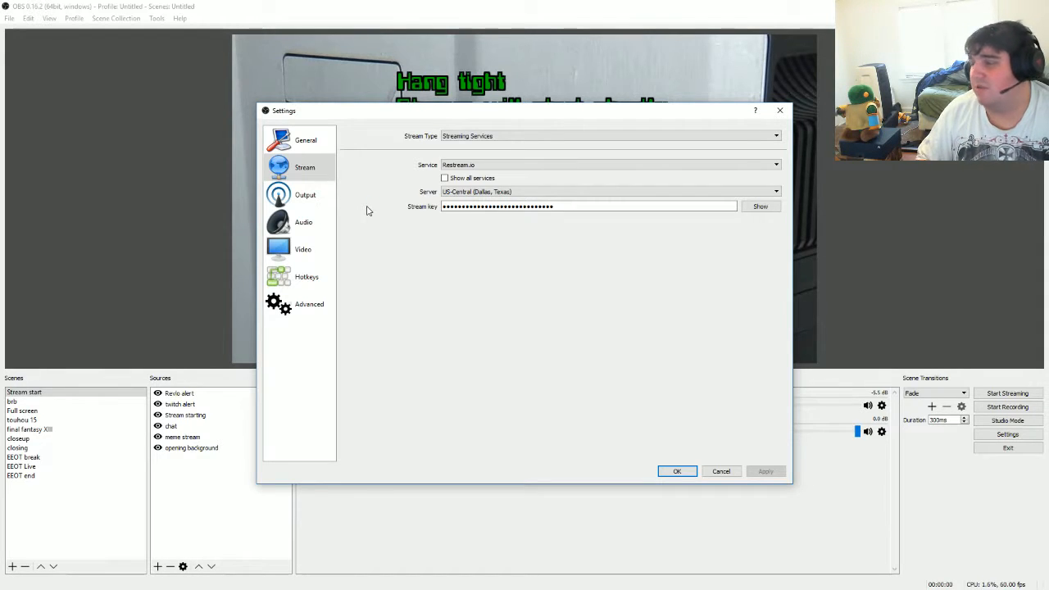
Compare the Simple and Advanced output modes in the Output settings, ending on Advanced.
{"action": "left_click", "coordinate": [313, 204]}
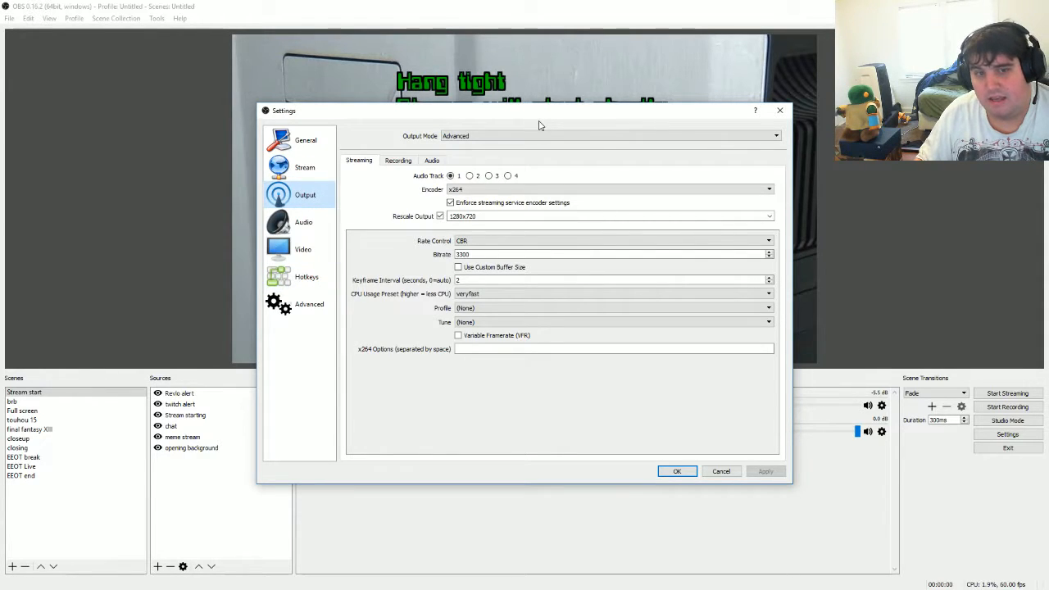
{"action": "left_click", "coordinate": [488, 135]}
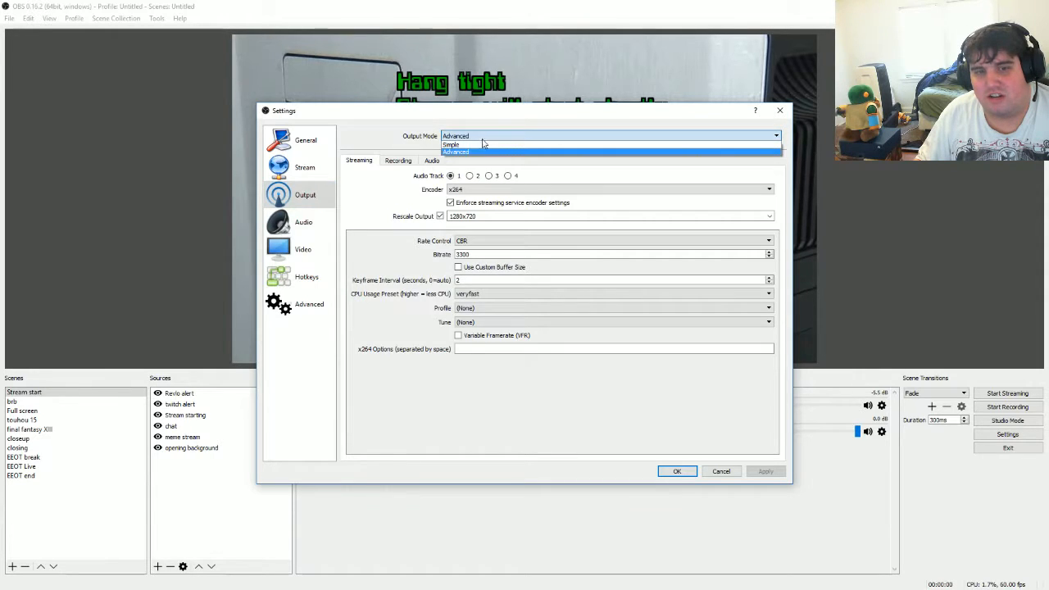
{"action": "left_click", "coordinate": [478, 145]}
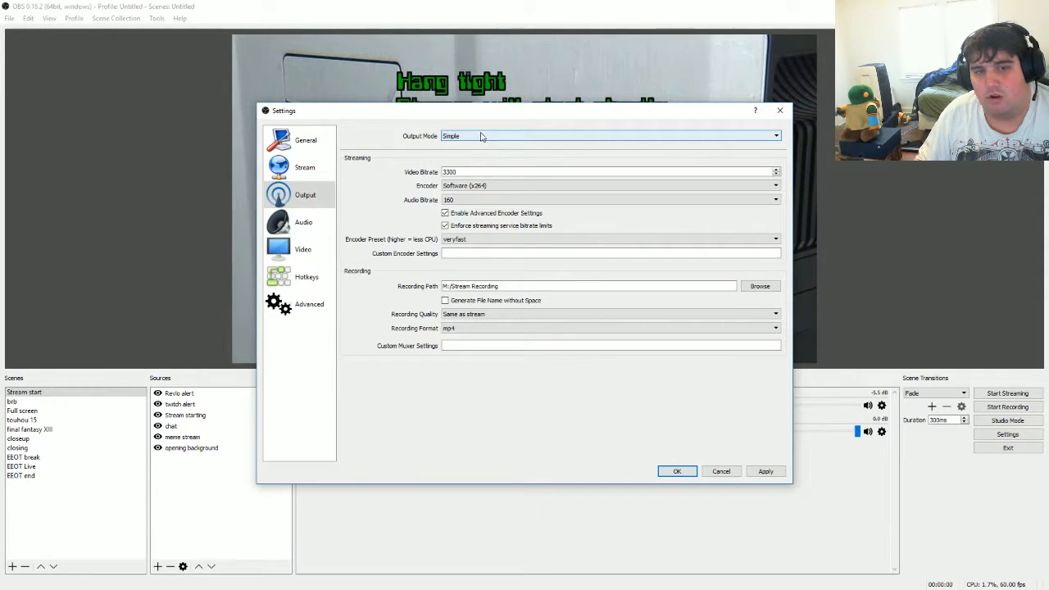
{"action": "left_click", "coordinate": [481, 135]}
{"action": "left_click", "coordinate": [470, 152]}
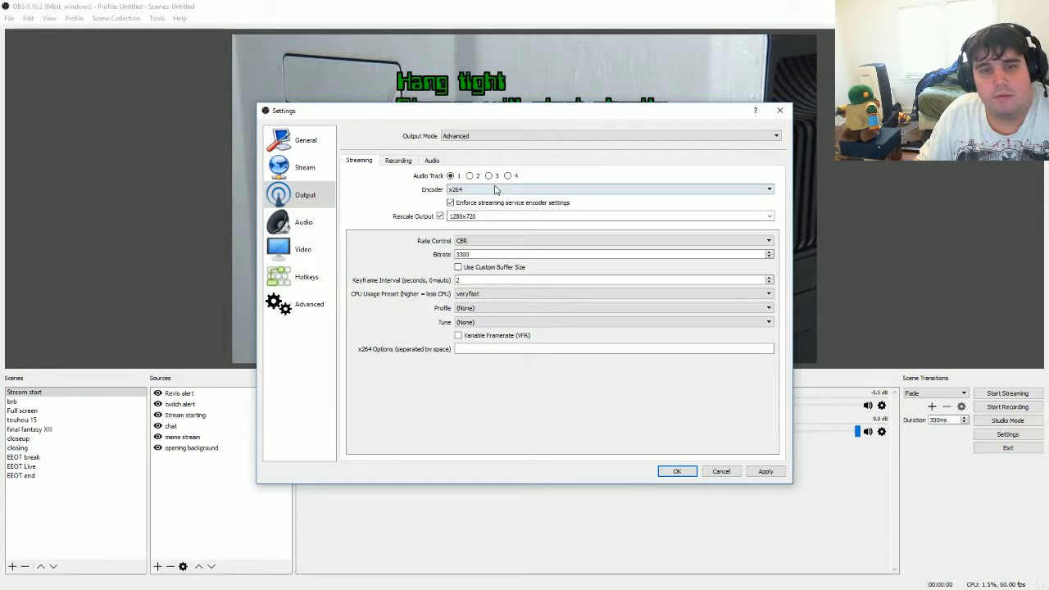
Examine the streaming output's encoder, bitrate, keyframe interval, CPU usage preset and x264 options.
{"action": "left_click", "coordinate": [490, 191]}
{"action": "left_click", "coordinate": [491, 191]}
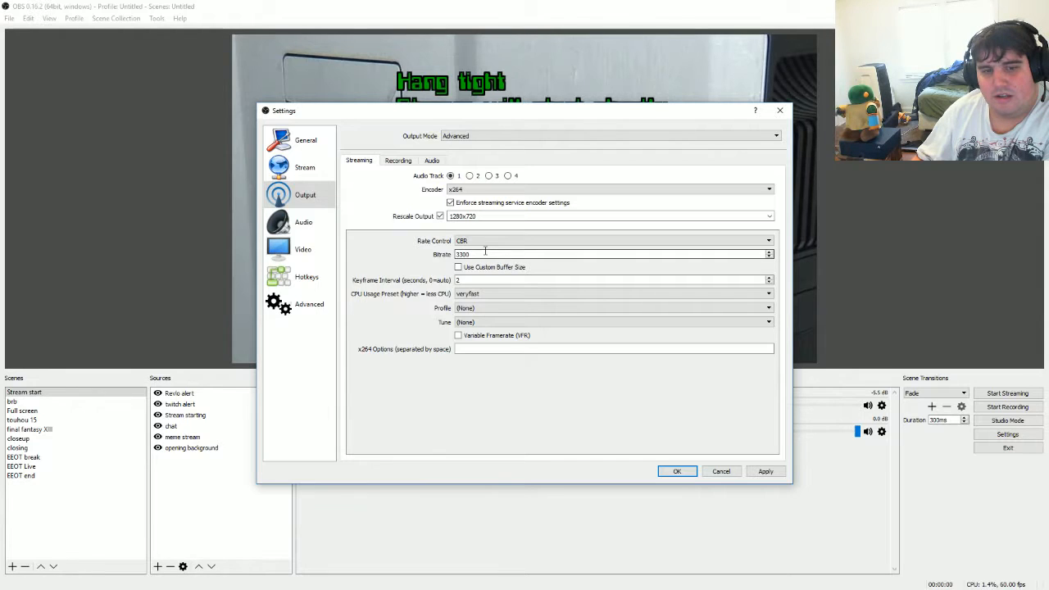
{"action": "double_click", "coordinate": [485, 253]}
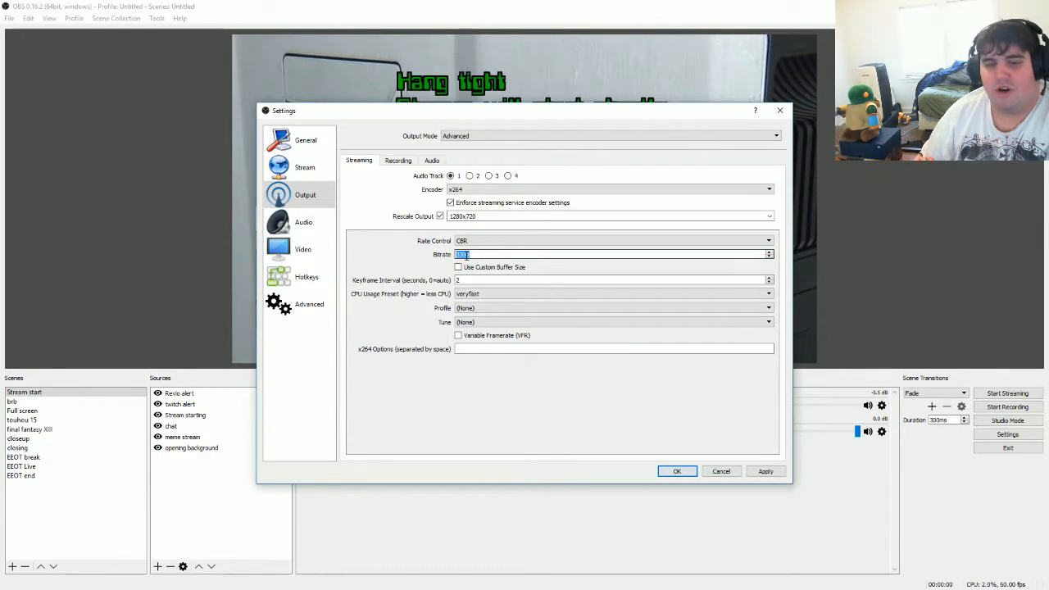
{"action": "left_click", "coordinate": [470, 279]}
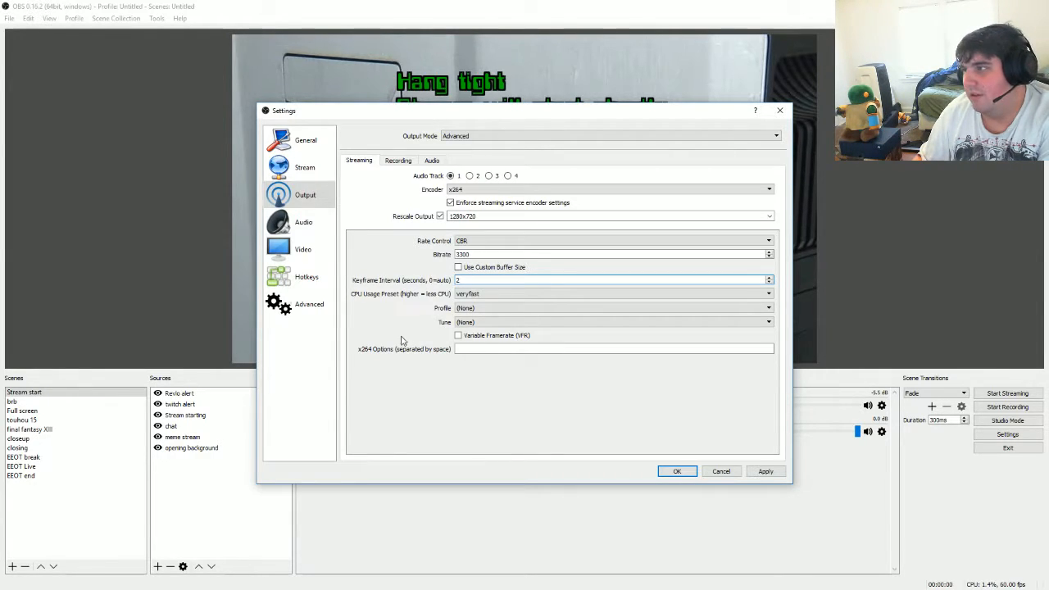
{"action": "left_click", "coordinate": [485, 297]}
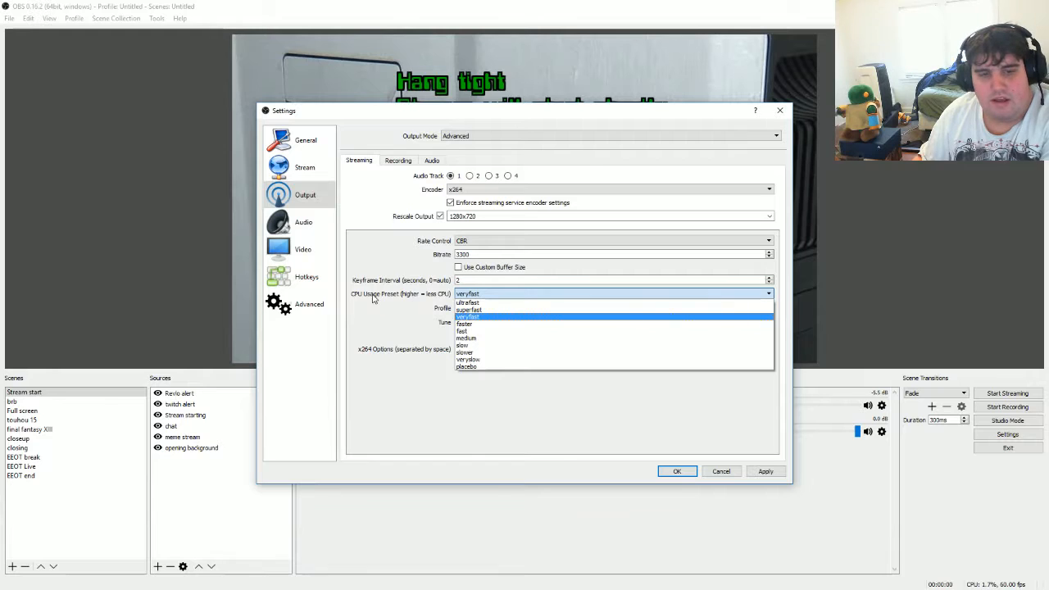
{"action": "left_click", "coordinate": [479, 296]}
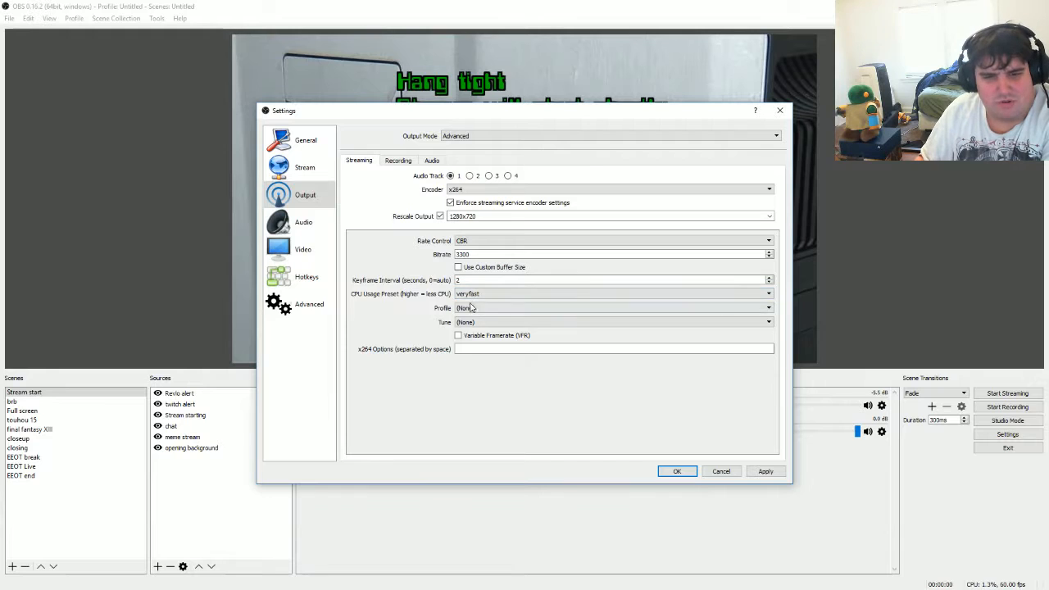
{"action": "left_click", "coordinate": [462, 348]}
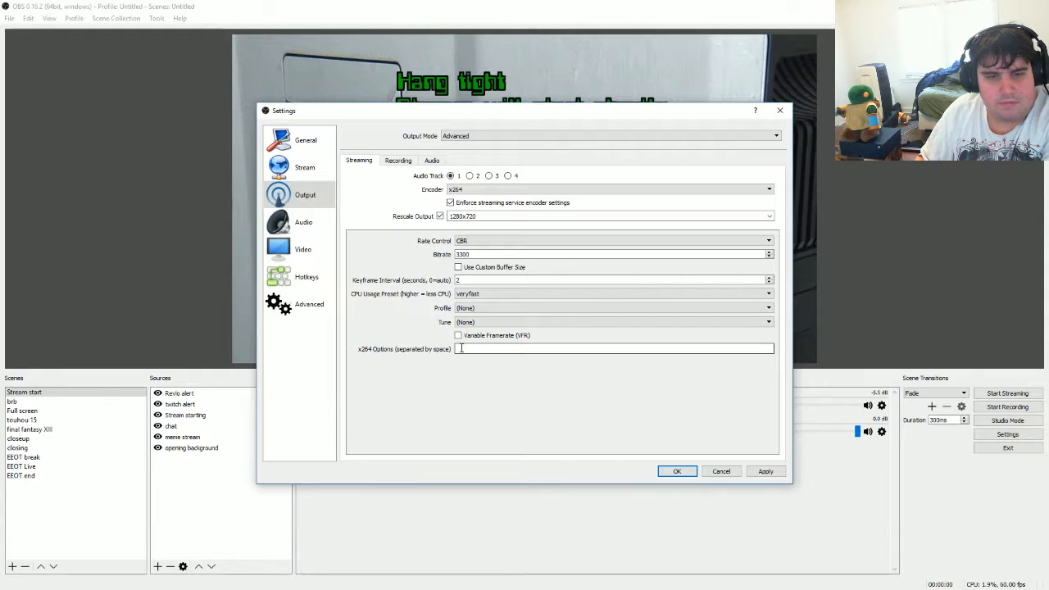
Review the recording output's type and file format options, keeping Standard and mp4.
{"action": "left_click", "coordinate": [395, 164]}
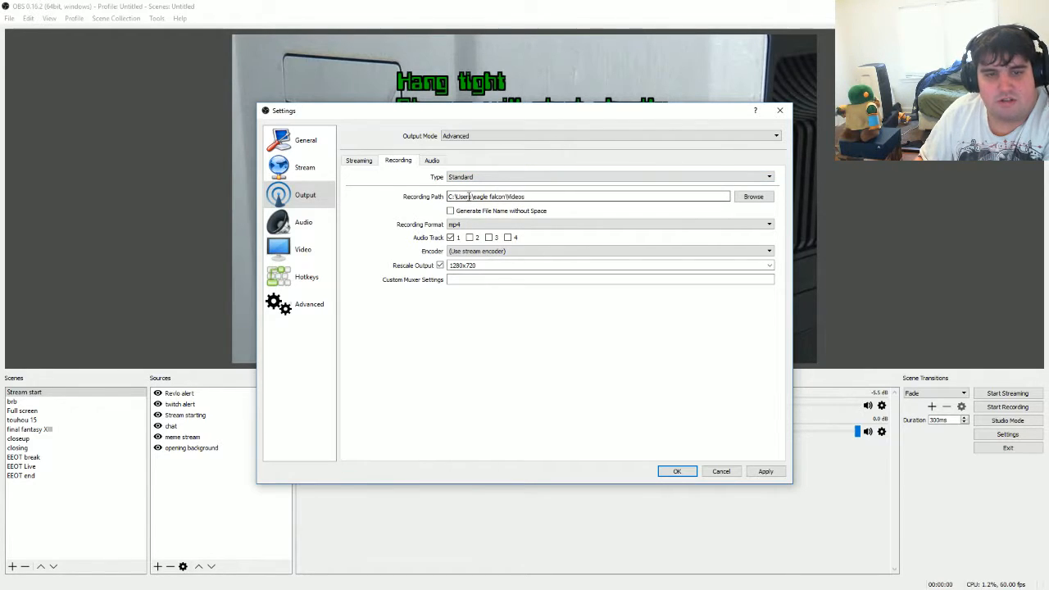
{"action": "left_click", "coordinate": [492, 177]}
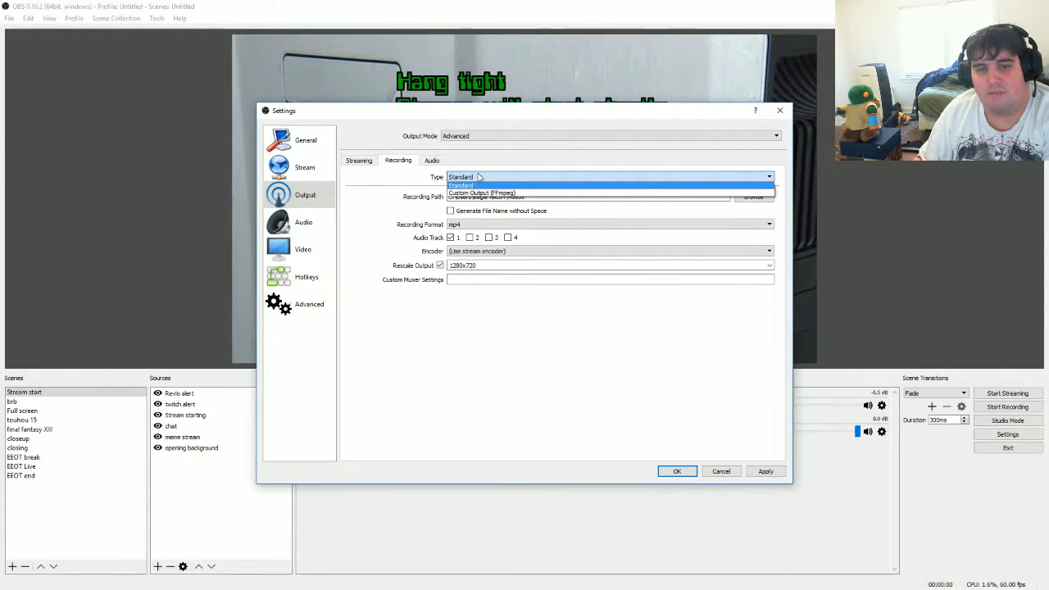
{"action": "left_click", "coordinate": [480, 177]}
{"action": "left_click", "coordinate": [479, 225]}
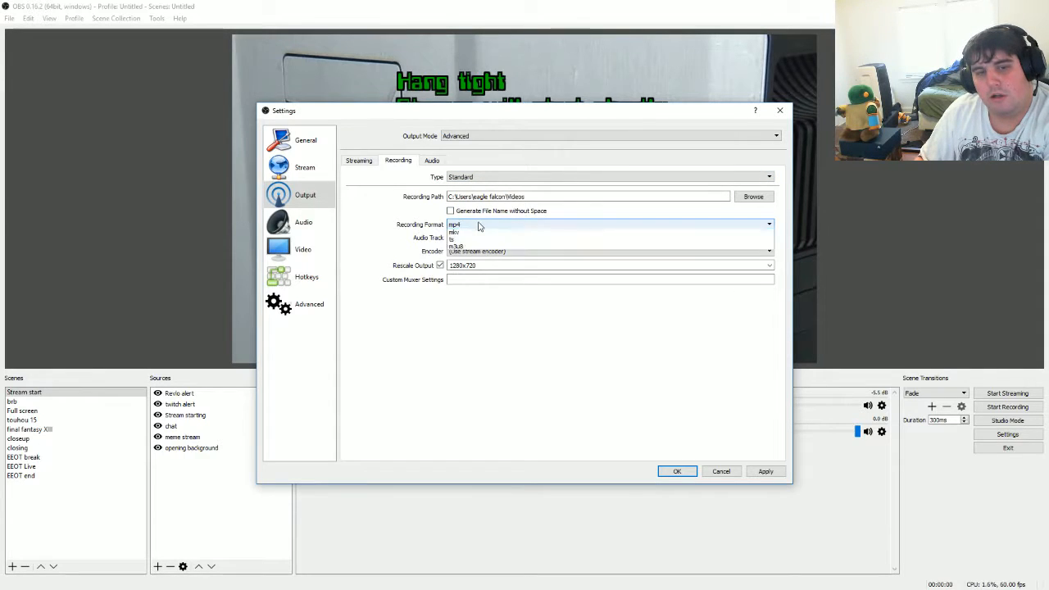
{"action": "left_click", "coordinate": [464, 242]}
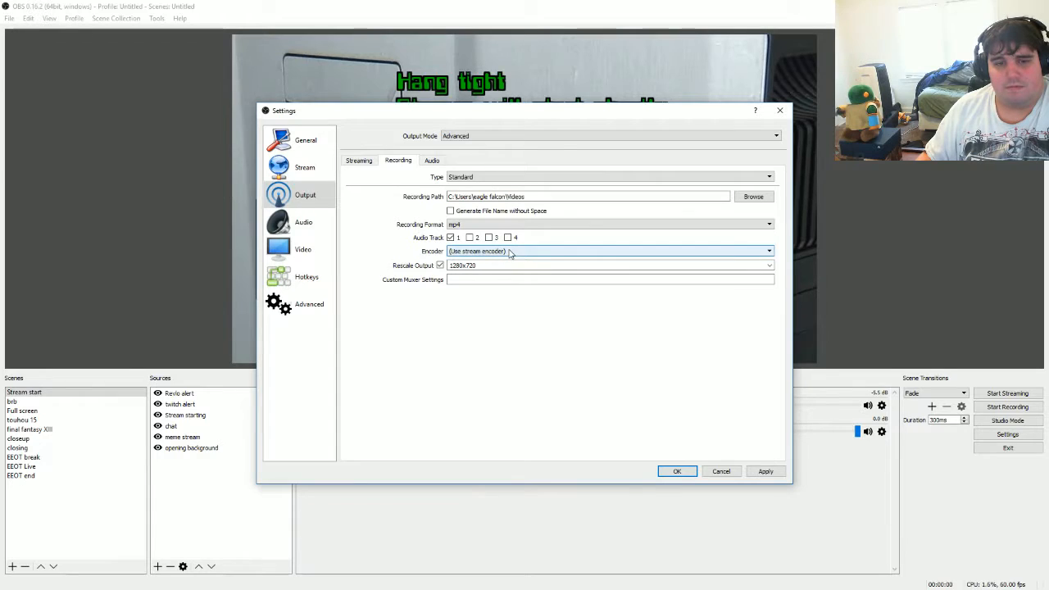
Check the output audio track bitrates and open the Audio device settings.
{"action": "left_click", "coordinate": [434, 162]}
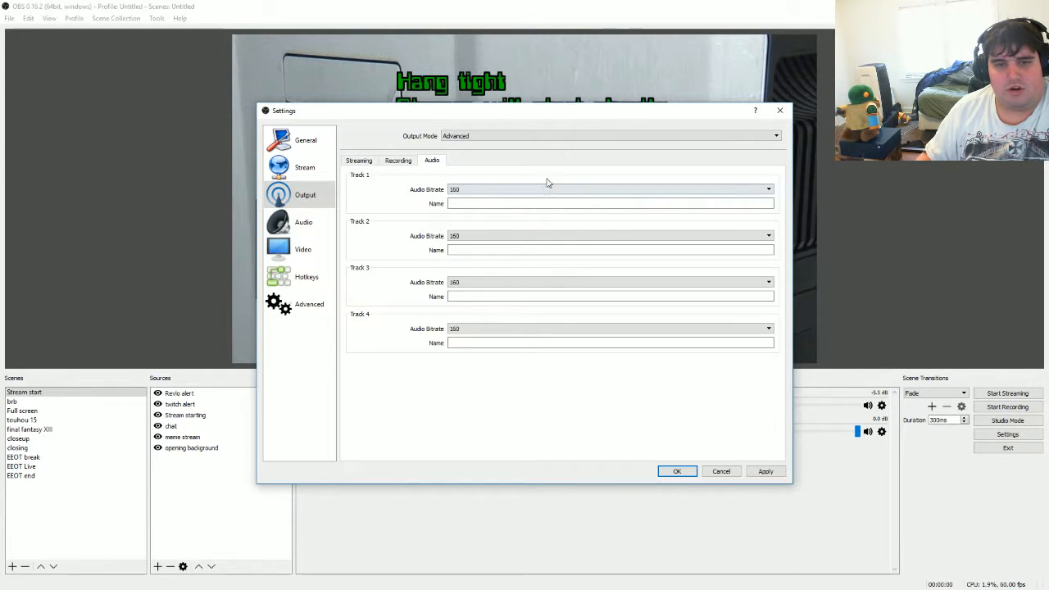
{"action": "left_click", "coordinate": [301, 223]}
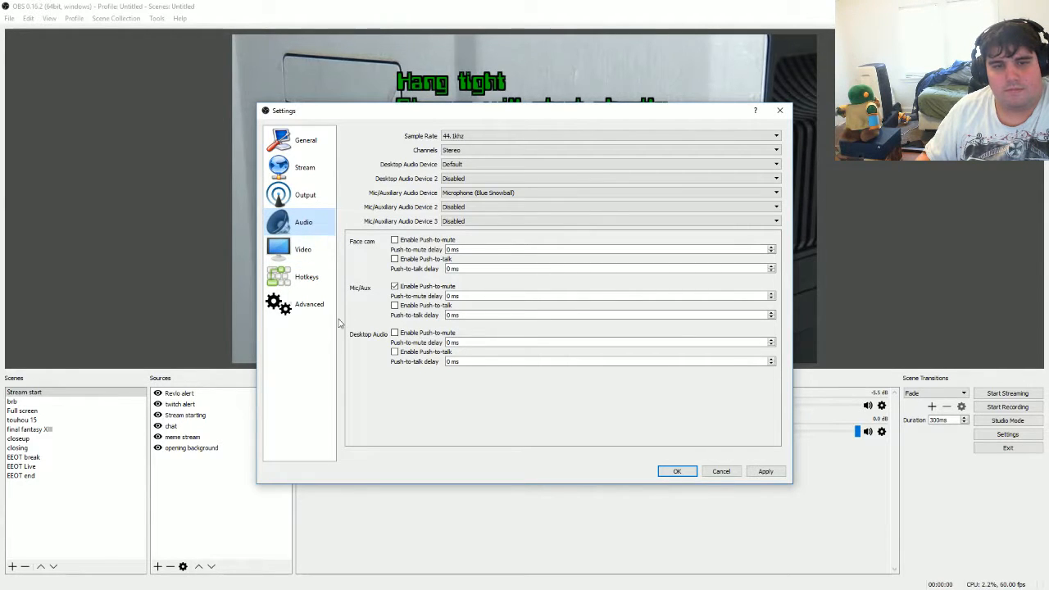
Review the audio sample rate and Mic/Auxiliary Audio Device options, keeping 44.1khz and Microphone (Blue Snowball).
{"action": "left_click", "coordinate": [495, 145]}
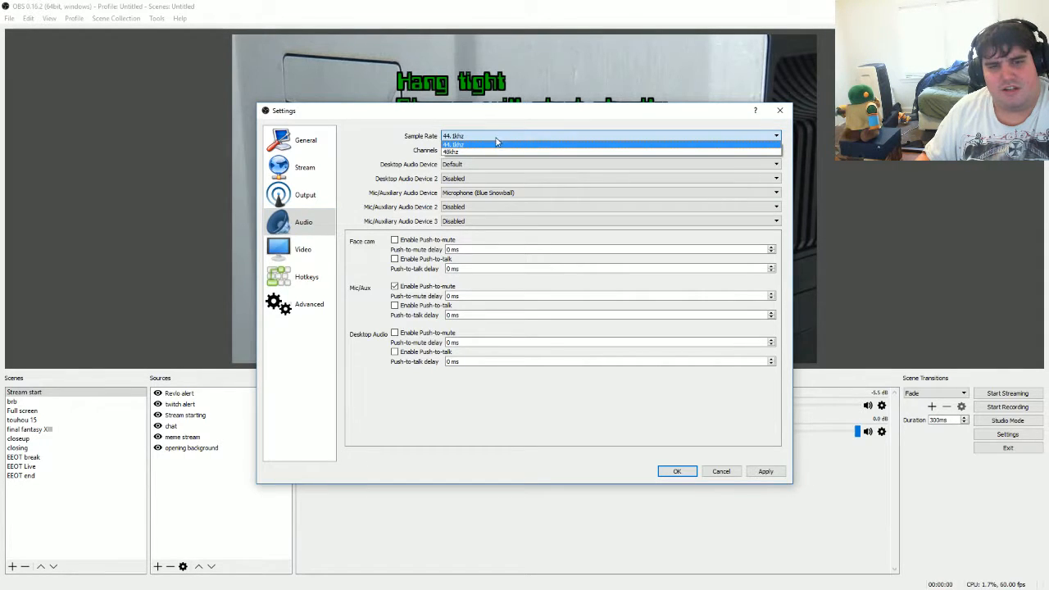
{"action": "left_click", "coordinate": [496, 141]}
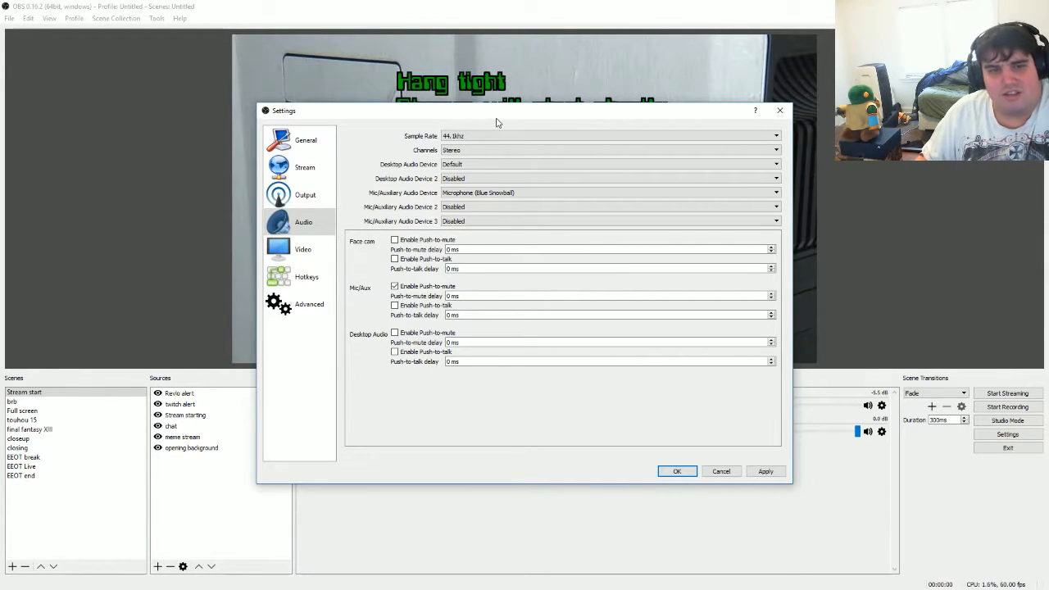
{"action": "left_click", "coordinate": [471, 196]}
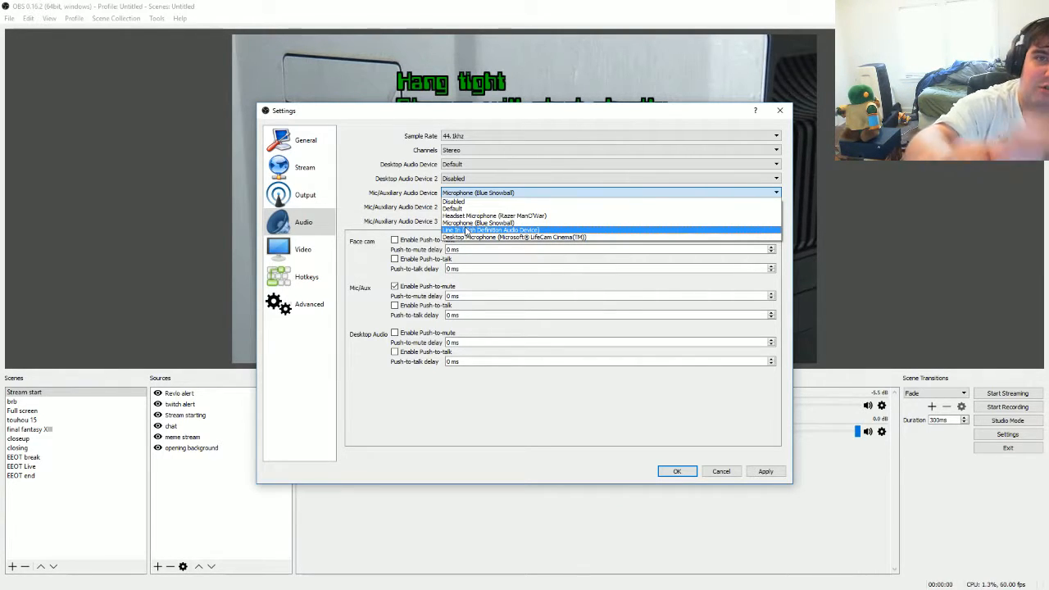
{"action": "key", "text": "Up"}
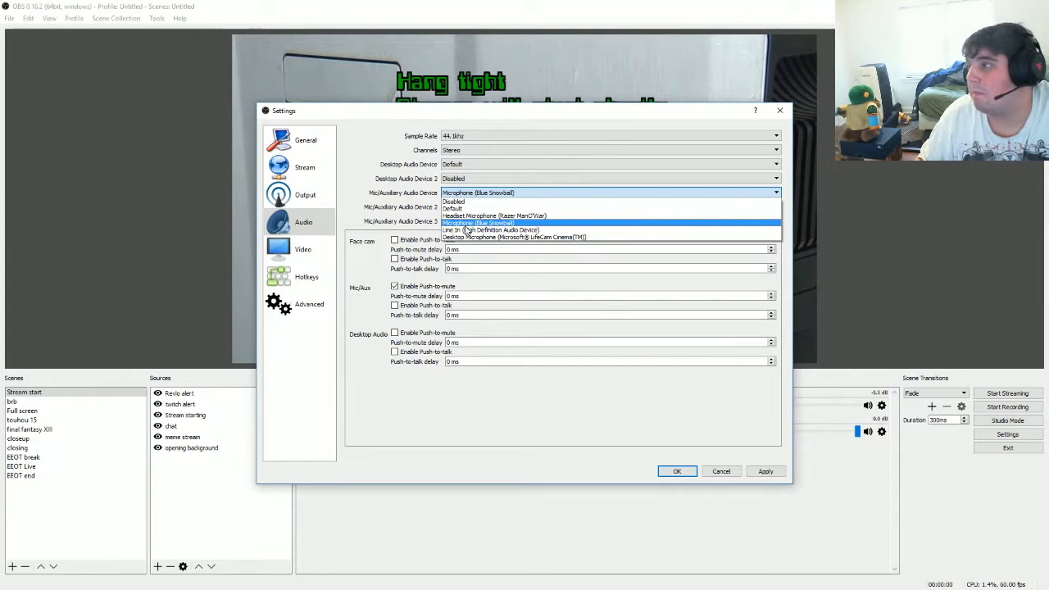
{"action": "key", "text": "Up"}
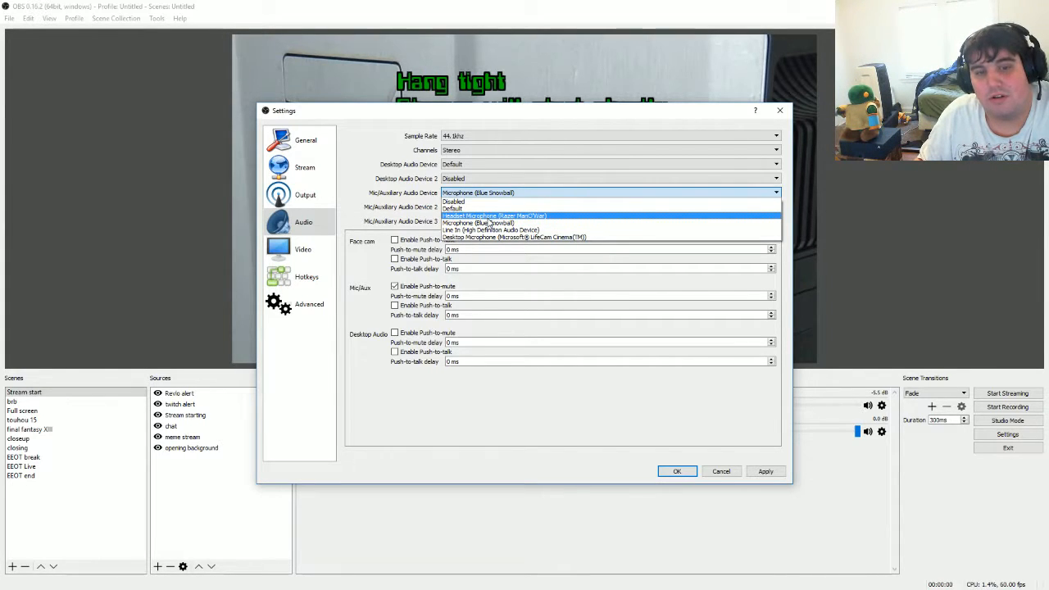
{"action": "left_click", "coordinate": [489, 225]}
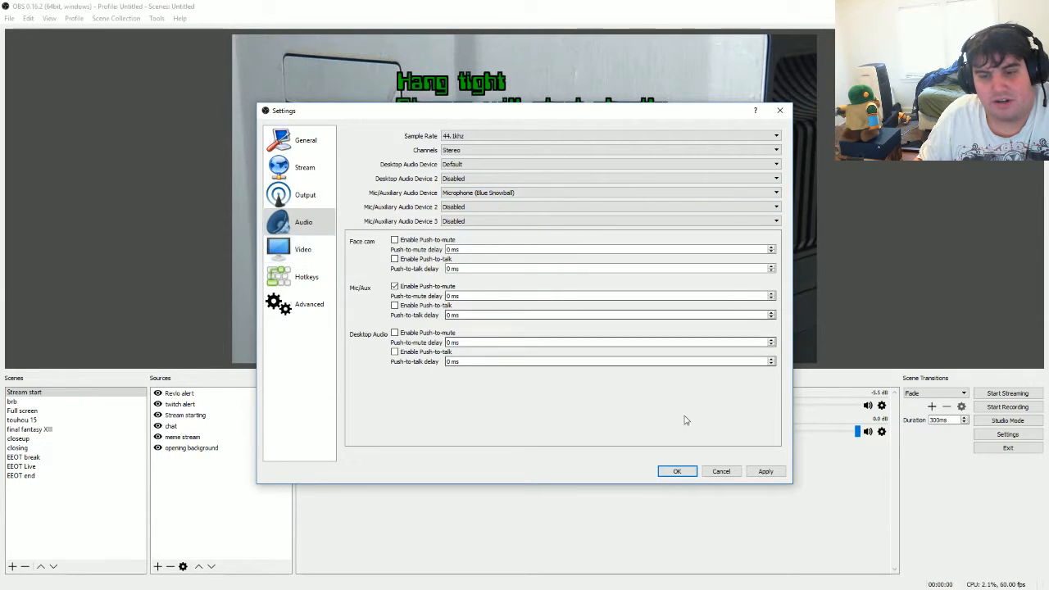
Check the Video settings' downscale filter and common FPS options, keeping Bicubic and 60.
{"action": "left_click", "coordinate": [302, 252]}
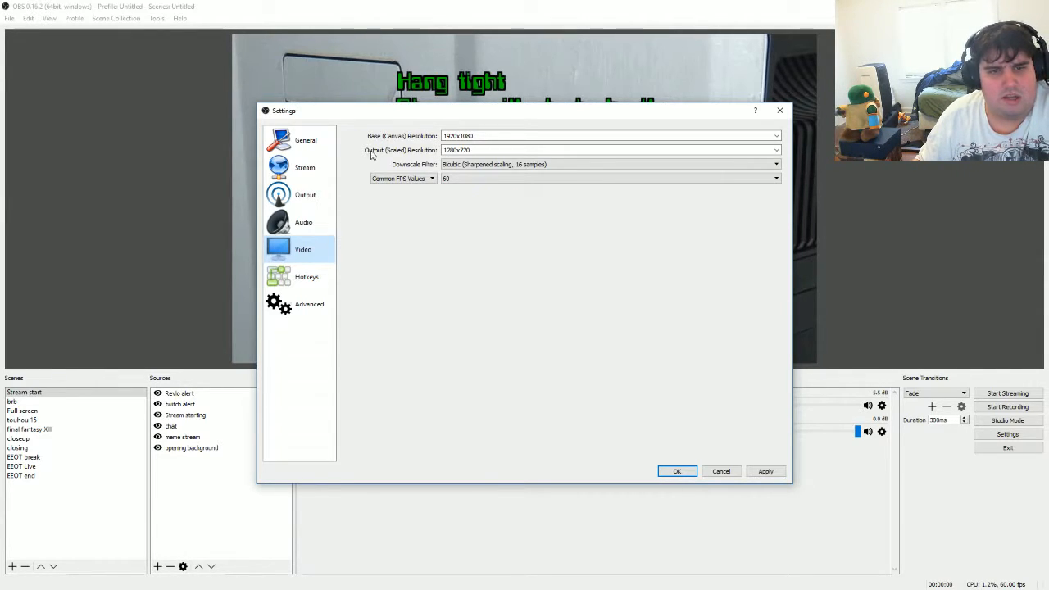
{"action": "left_click", "coordinate": [465, 167]}
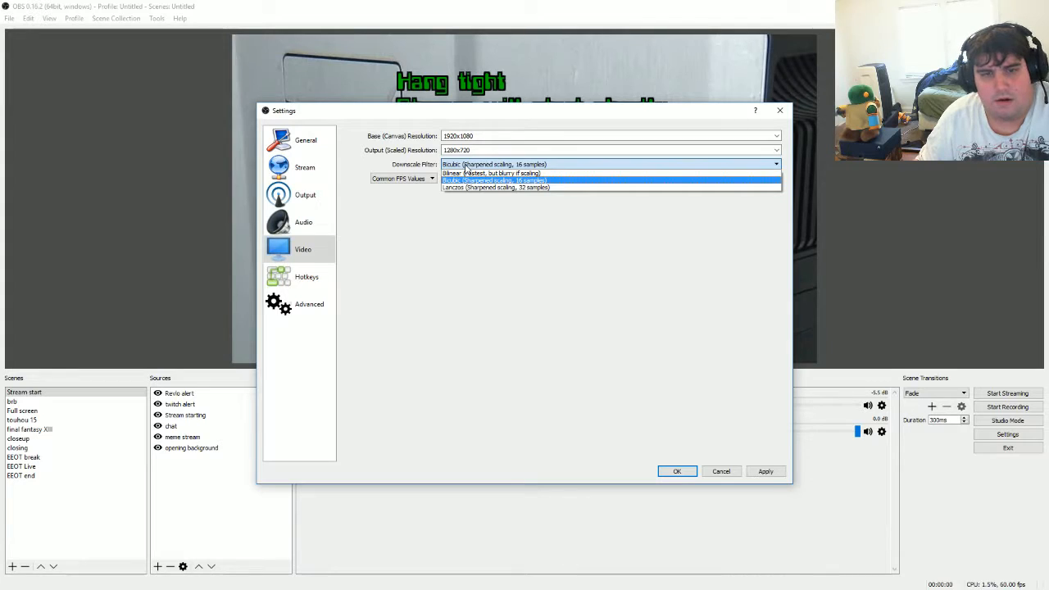
{"action": "left_click", "coordinate": [465, 165]}
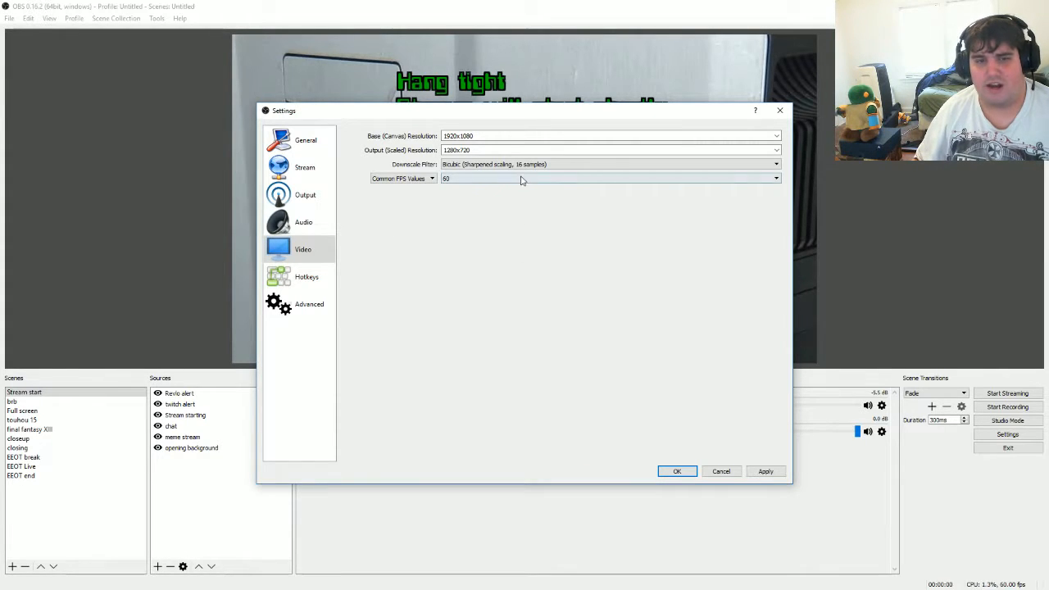
{"action": "left_click", "coordinate": [469, 179]}
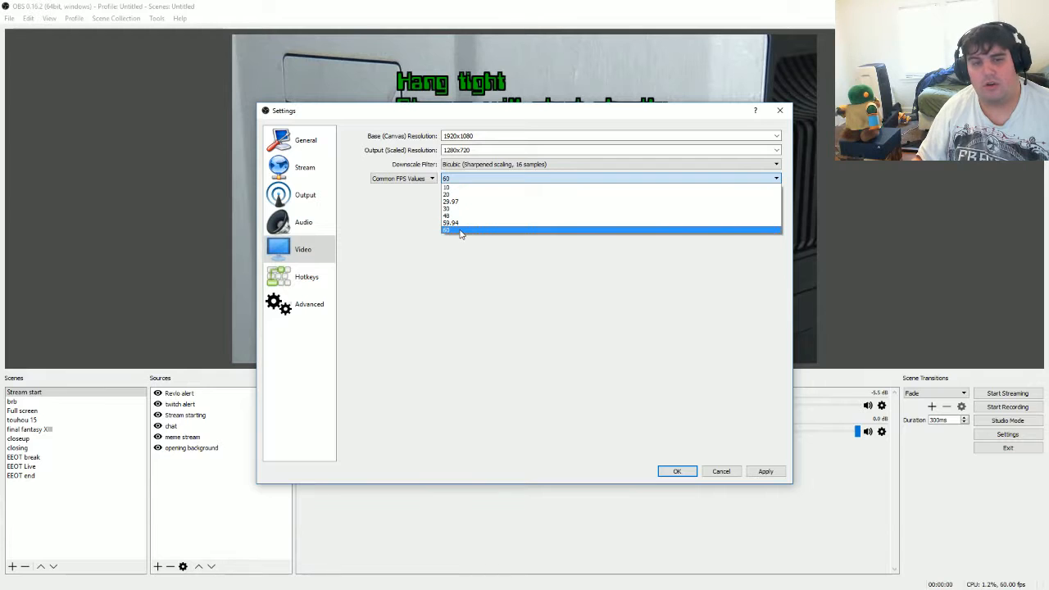
{"action": "left_click", "coordinate": [417, 307]}
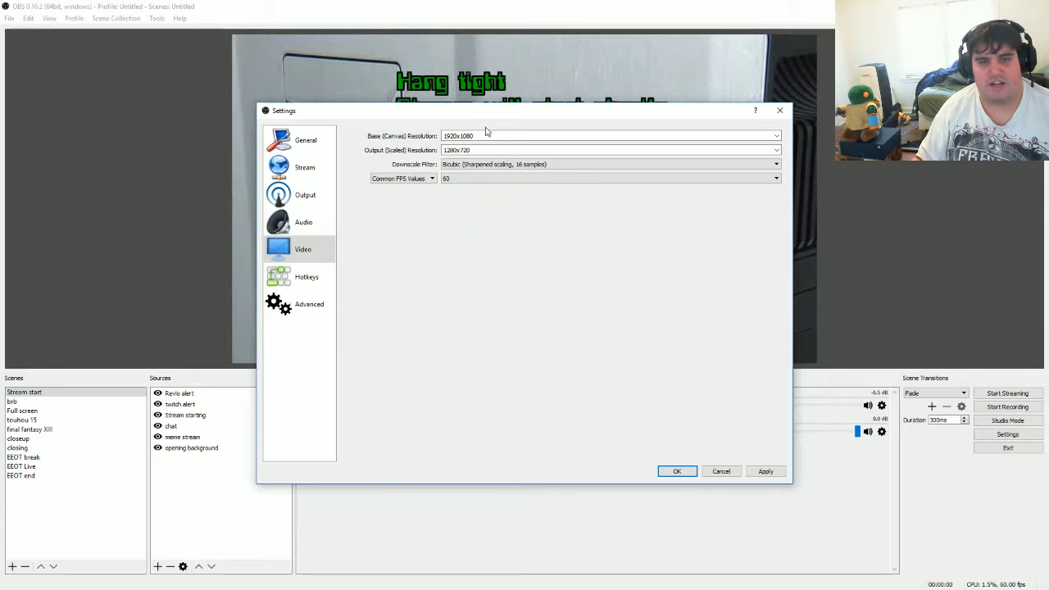
Review the Advanced settings' process priority and automatic reconnect retries, then accept and close the settings.
{"action": "left_click", "coordinate": [300, 311]}
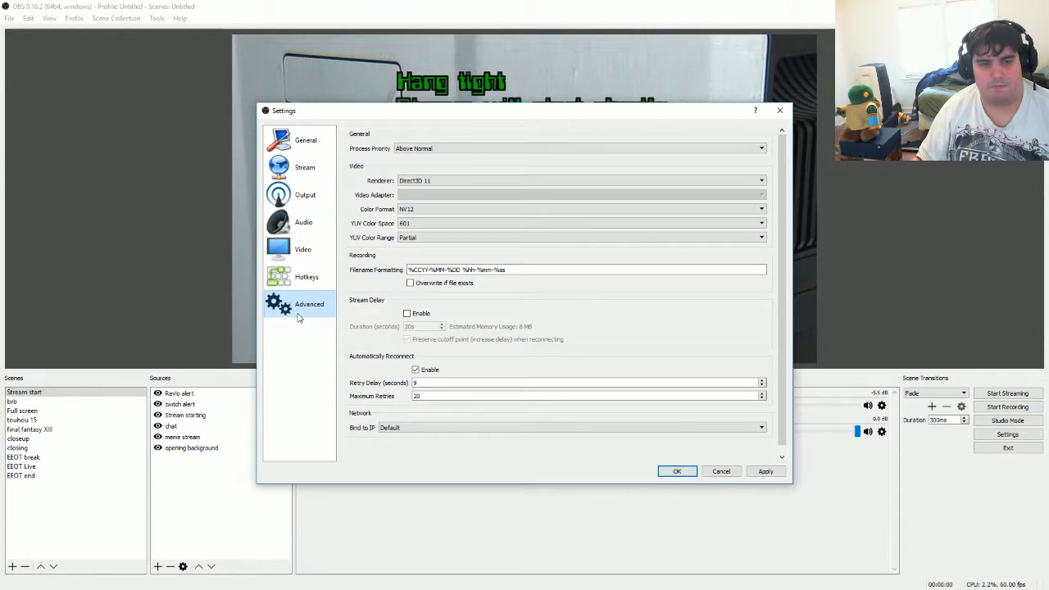
{"action": "left_click", "coordinate": [460, 148]}
{"action": "left_click", "coordinate": [460, 148]}
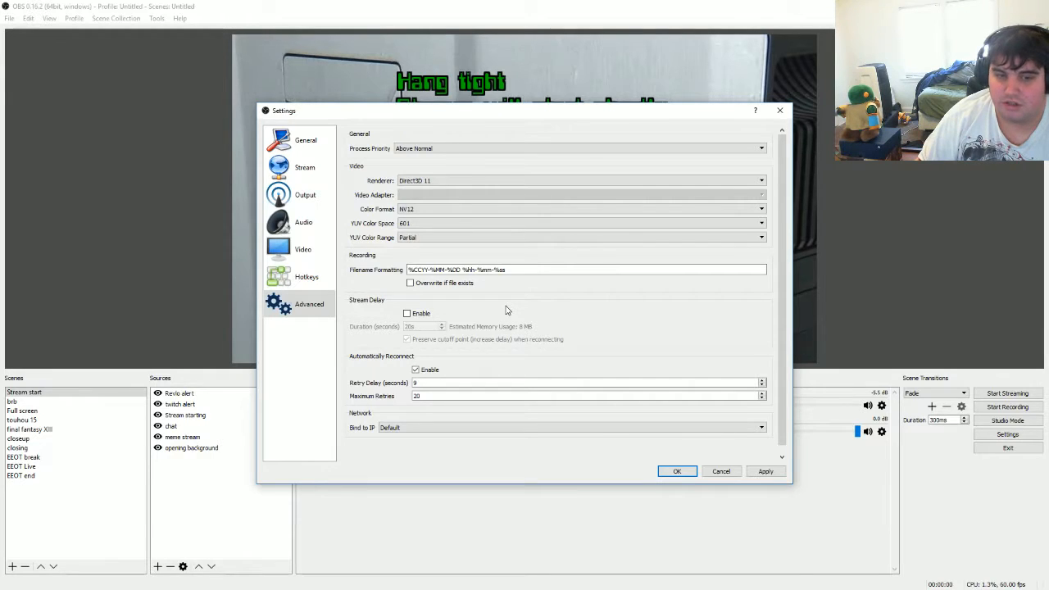
{"action": "scroll", "coordinate": [506, 310], "scroll_direction": "down", "scroll_amount": 1}
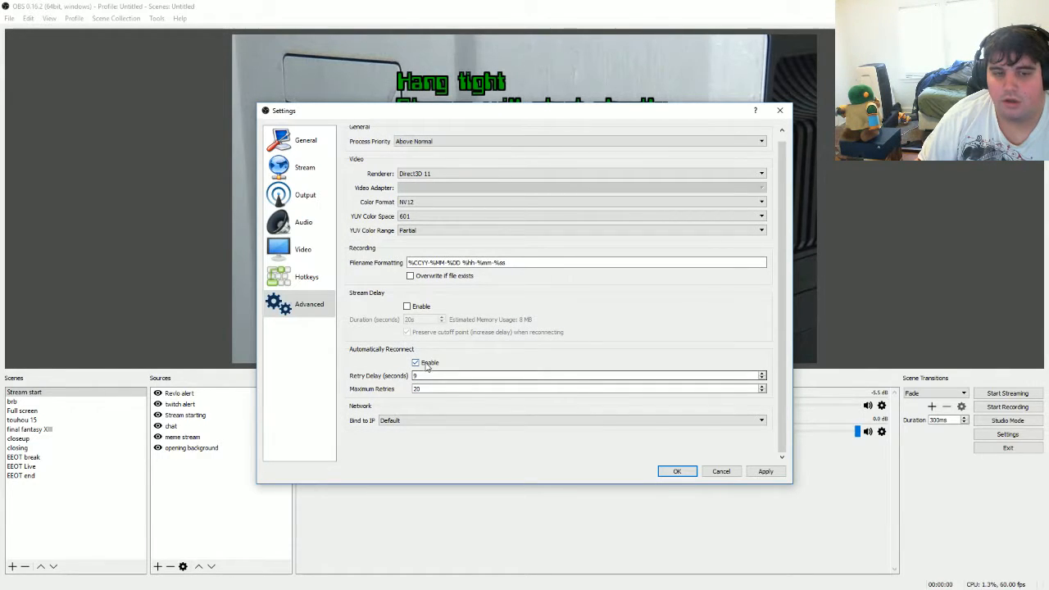
{"action": "double_click", "coordinate": [419, 391]}
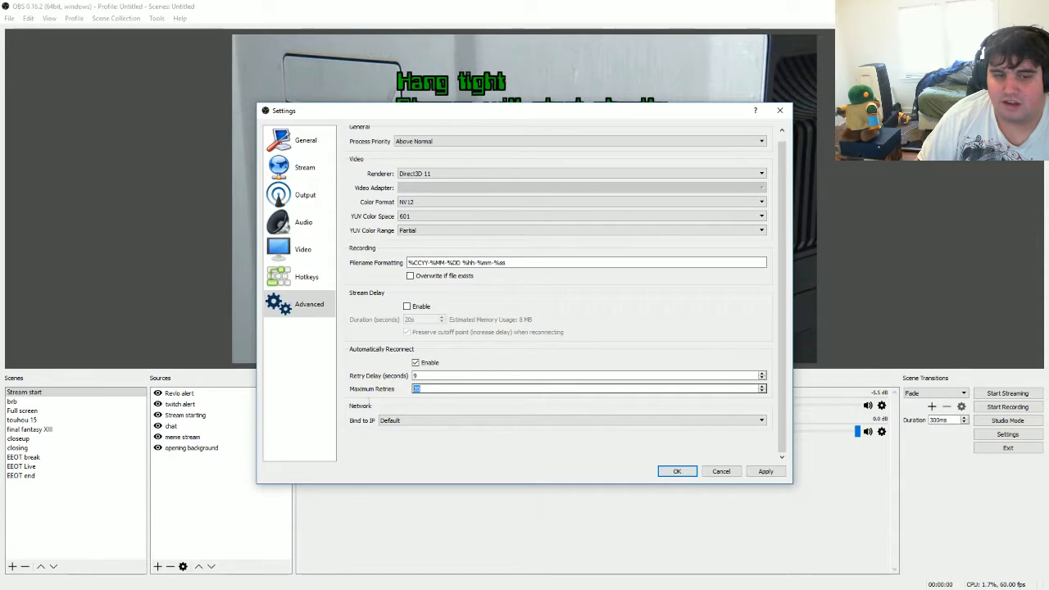
{"action": "left_click", "coordinate": [548, 390]}
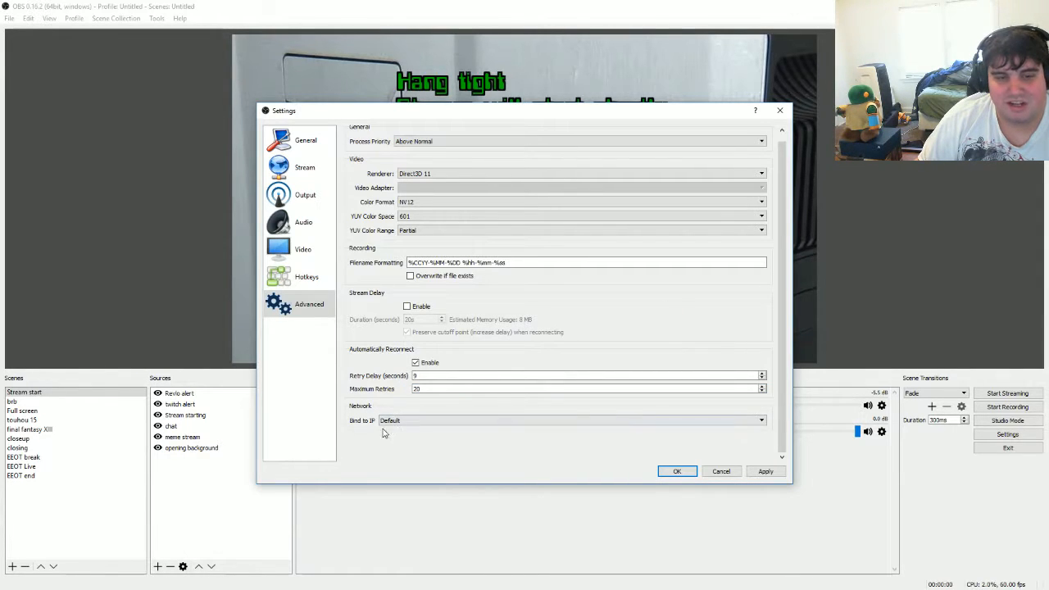
{"action": "left_click", "coordinate": [680, 473]}
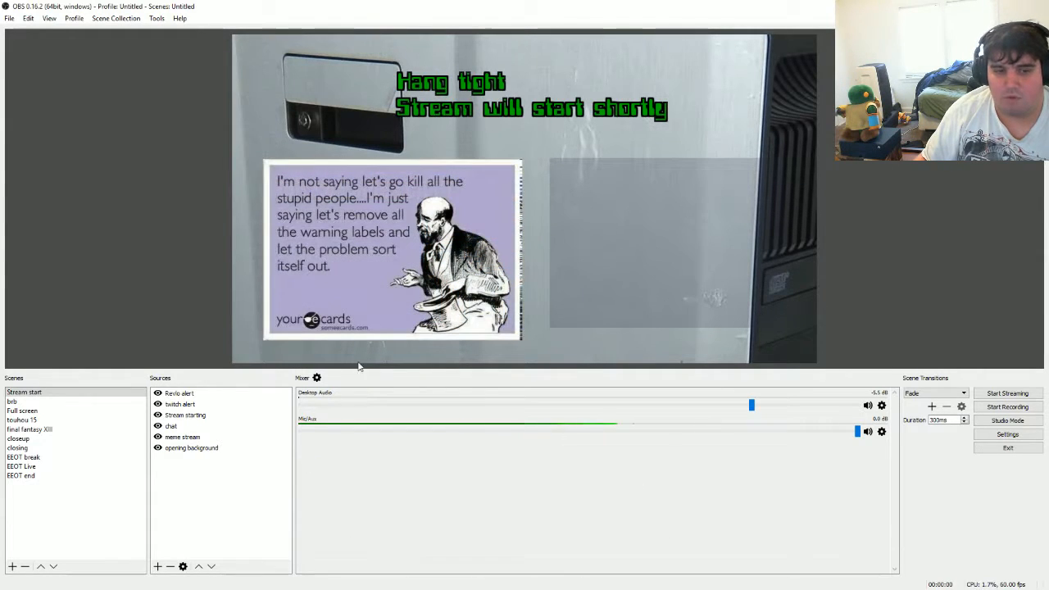
Preview the Full screen, Stream start, brb and closing scenes one after another.
{"action": "left_click", "coordinate": [22, 411]}
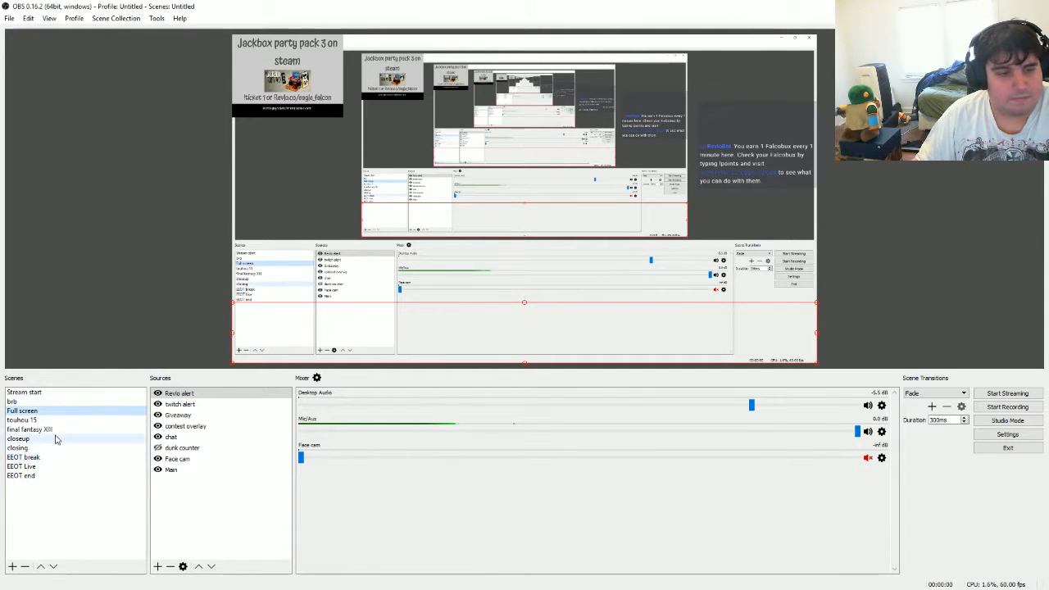
{"action": "left_click", "coordinate": [33, 394]}
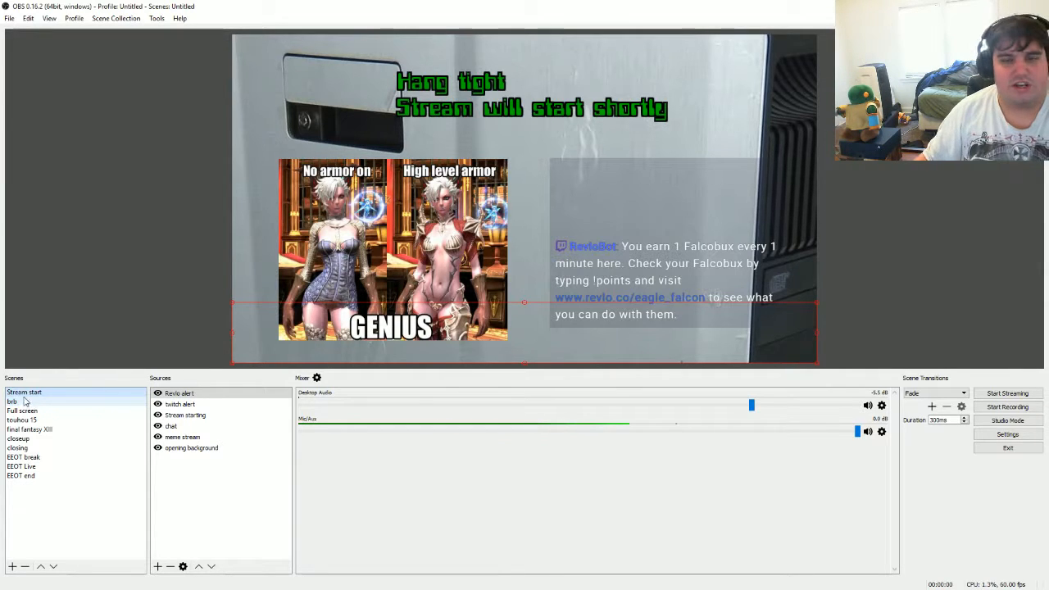
{"action": "left_click", "coordinate": [13, 403]}
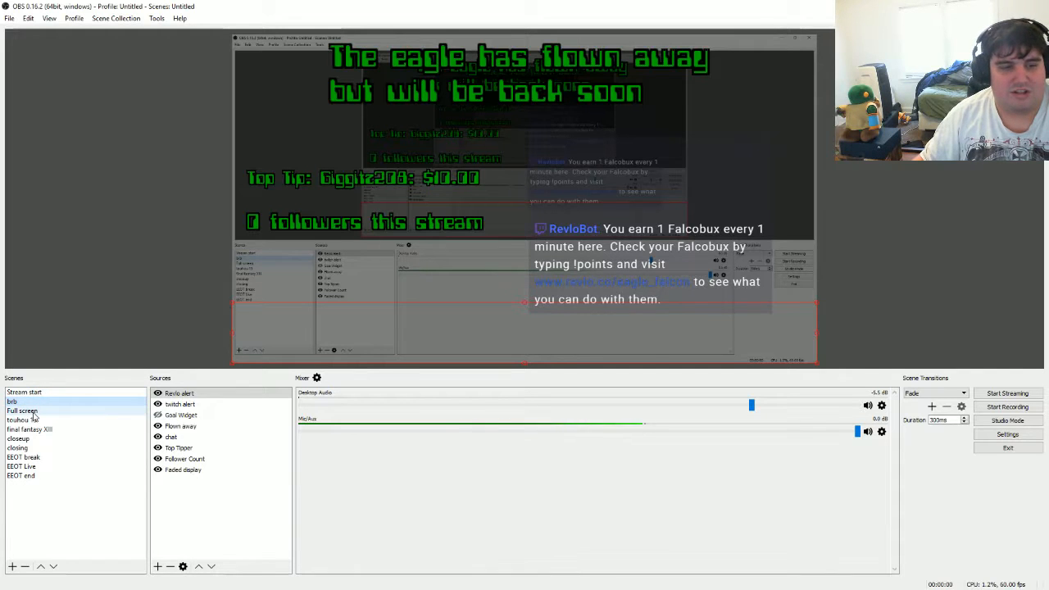
{"action": "left_click", "coordinate": [31, 449]}
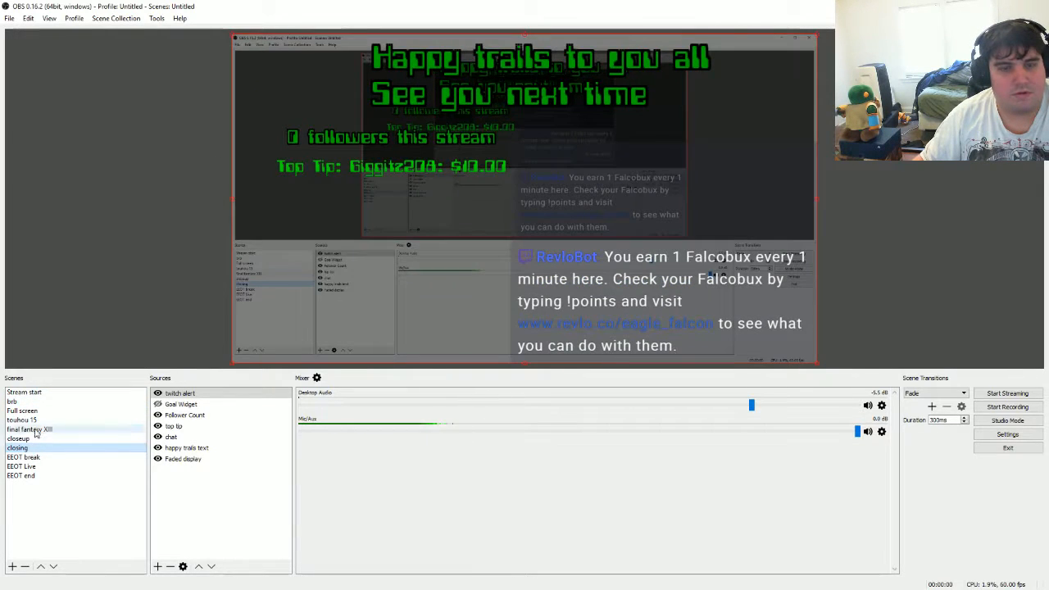
Remove the final fantasy XIII scene and switch back to the Stream start scene.
{"action": "left_click", "coordinate": [34, 433]}
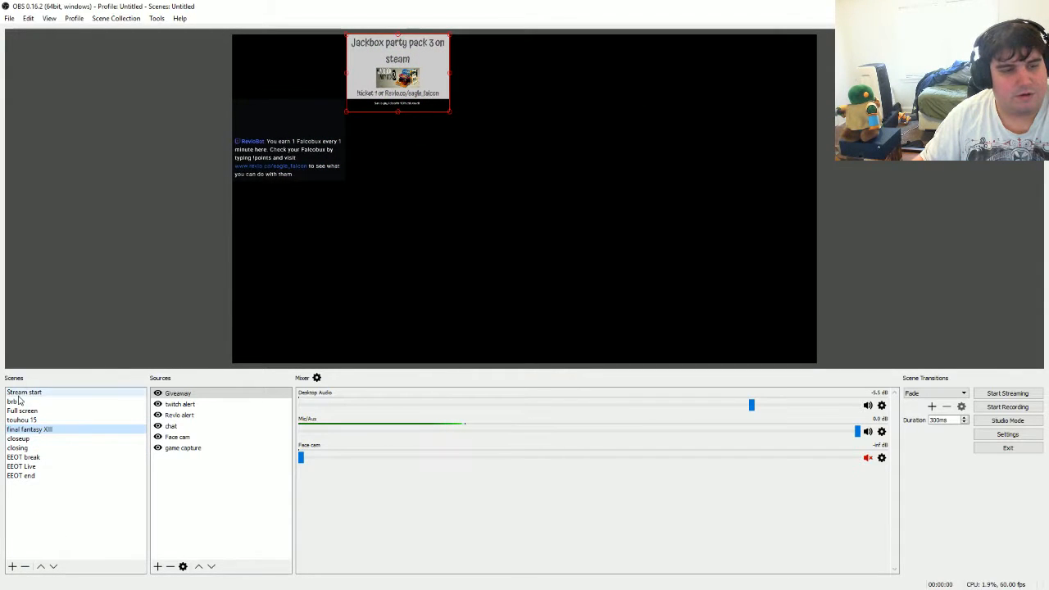
{"action": "left_click", "coordinate": [26, 566]}
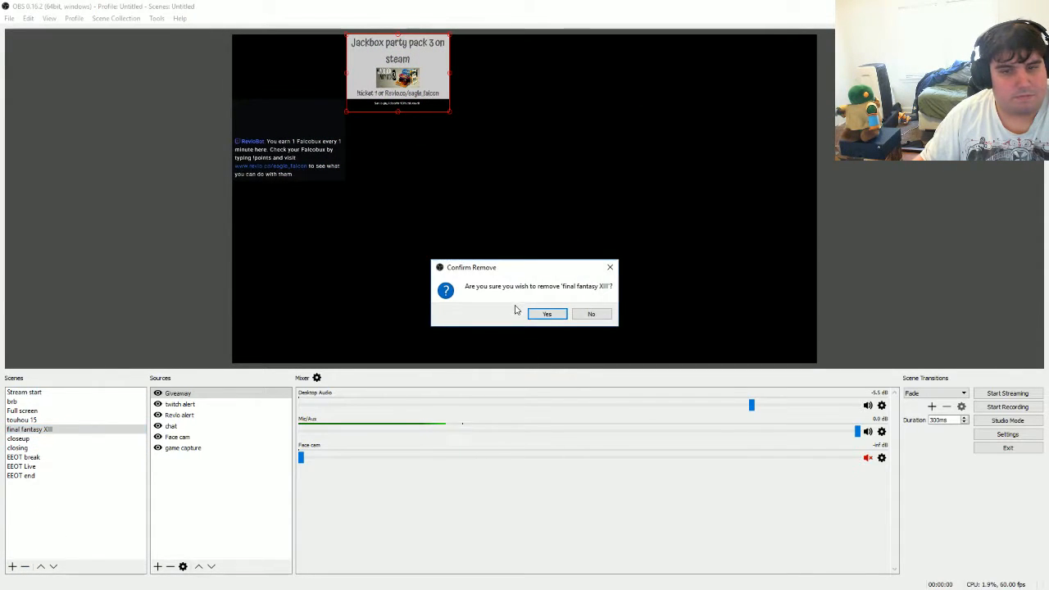
{"action": "left_click", "coordinate": [541, 312]}
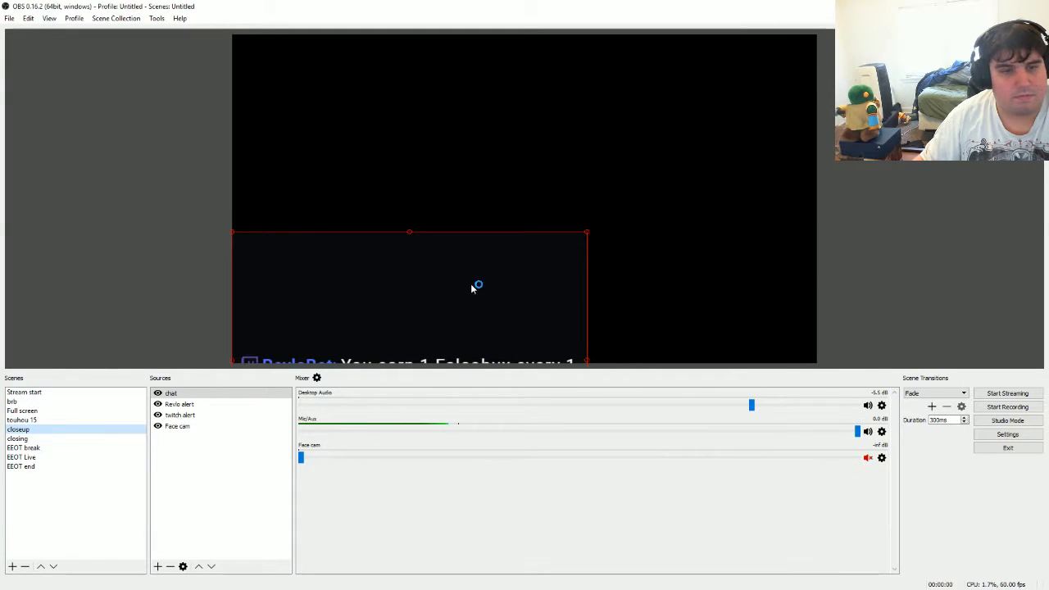
{"action": "left_click_drag", "start_coordinate": [476, 286], "coordinate": [470, 164]}
{"action": "left_click", "coordinate": [50, 392]}
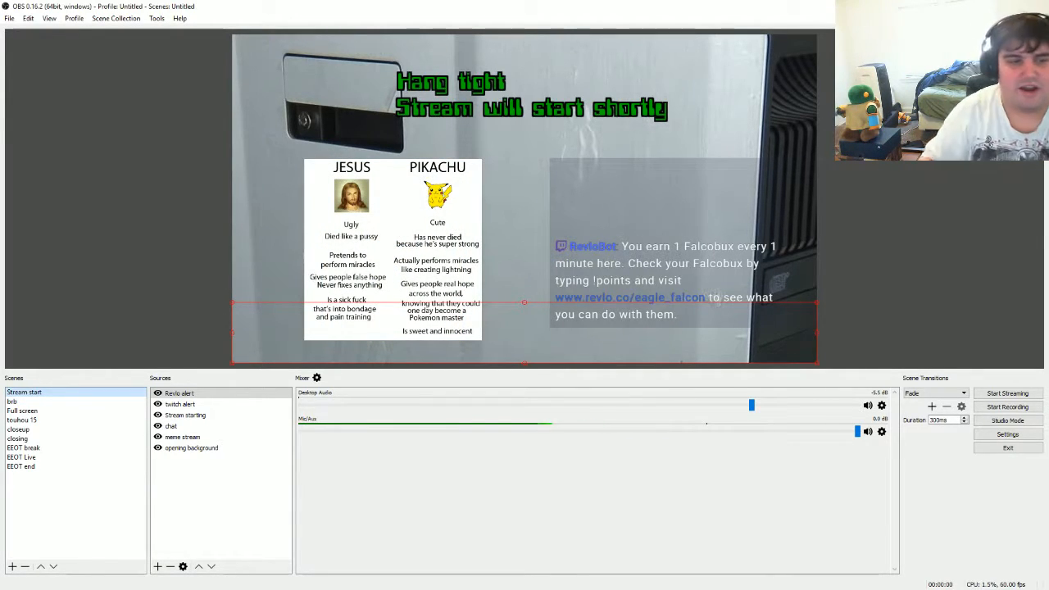
Add a new scene named "band new opener".
{"action": "left_click", "coordinate": [12, 568]}
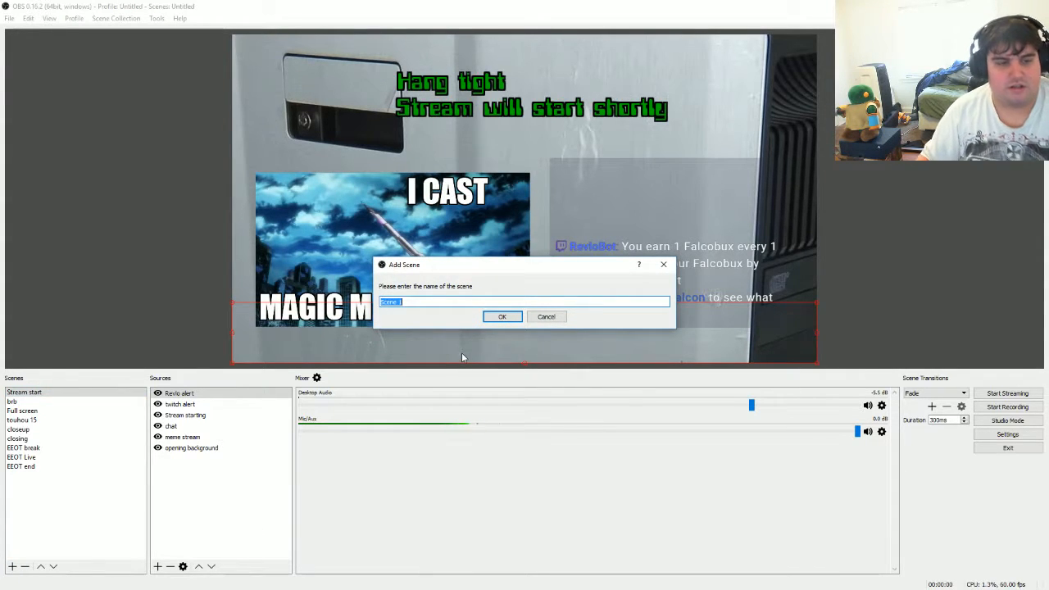
{"action": "type", "text": "band "}
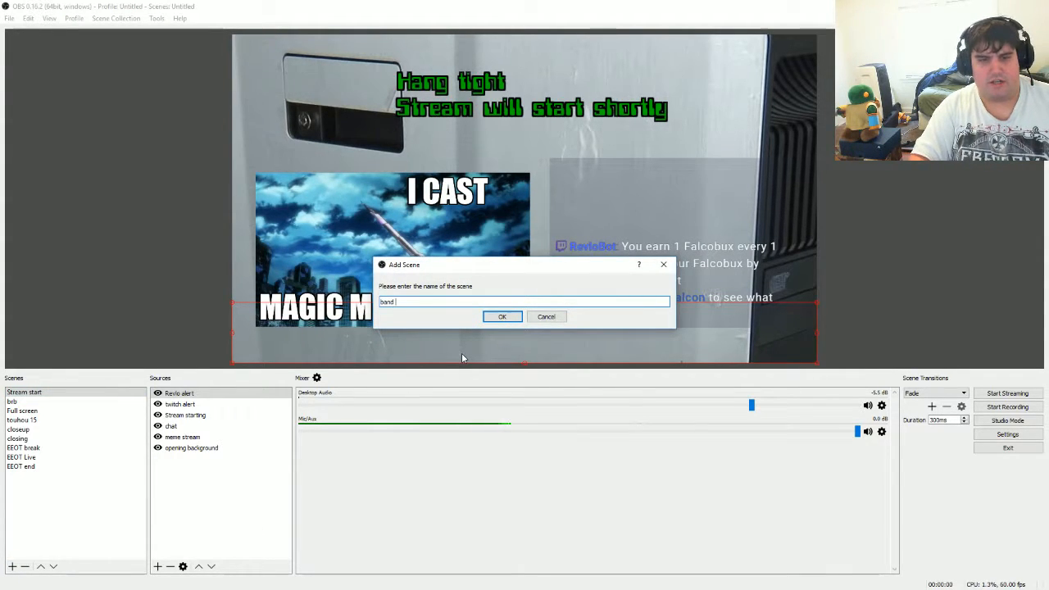
{"action": "type", "text": "new openi"}
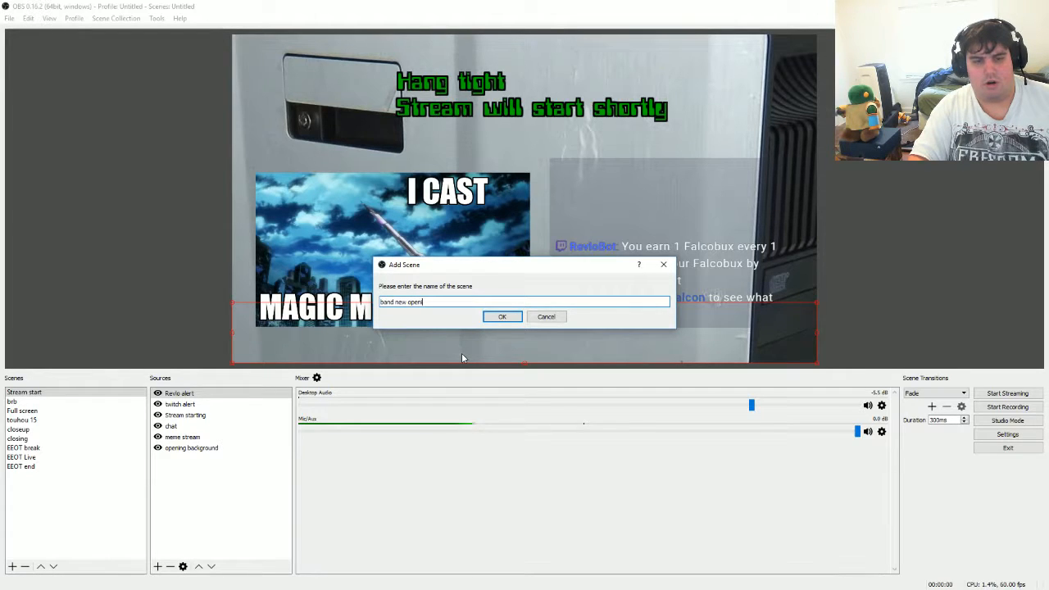
{"action": "type", "text": "er"}
{"action": "key", "text": "Return"}
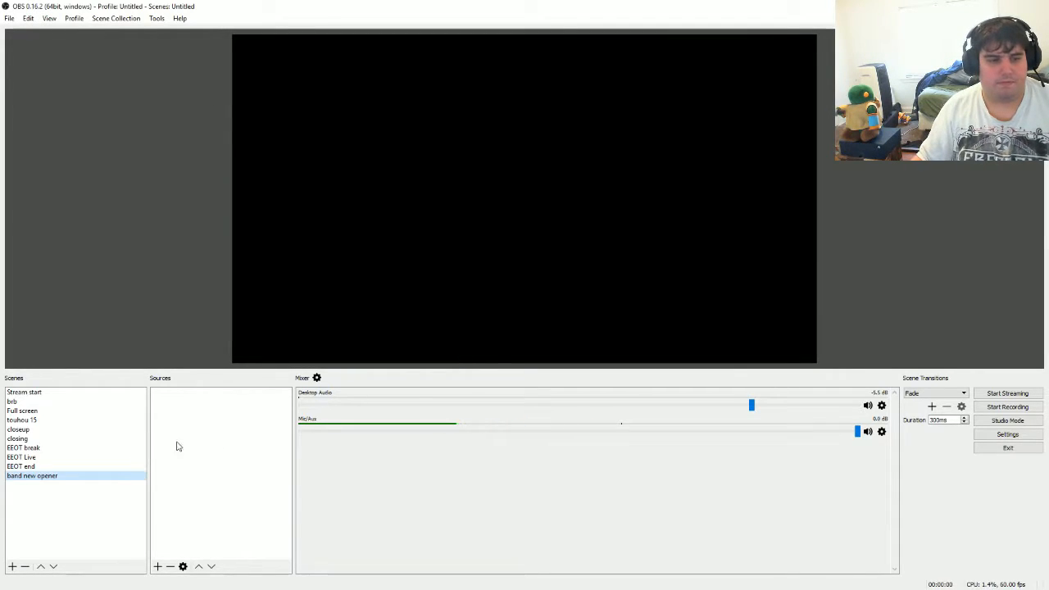
Reorder the scene list so that the band new opener scene comes first, above Stream start.
{"action": "left_click", "coordinate": [40, 567]}
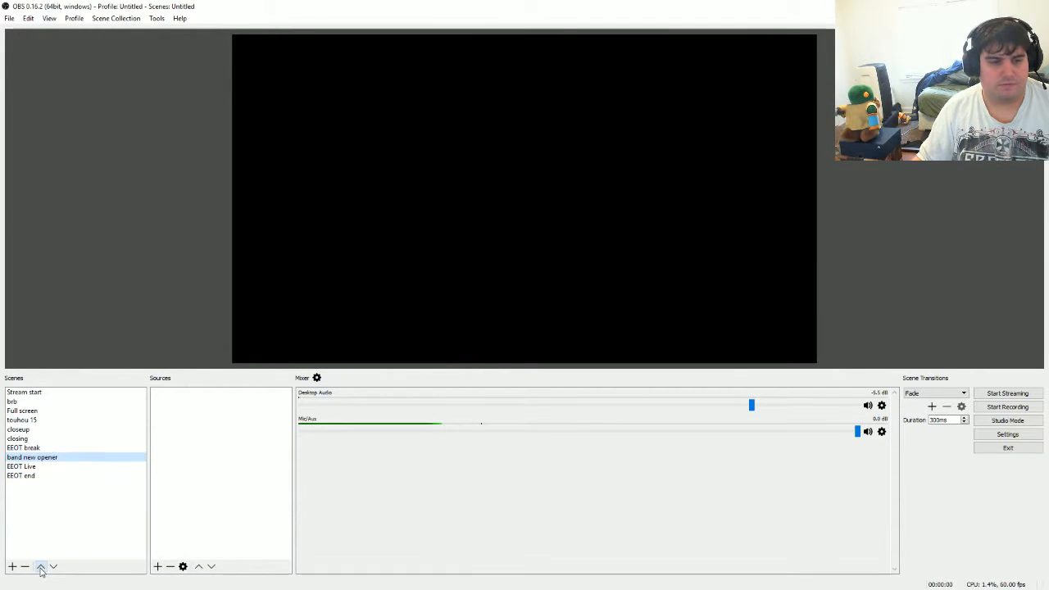
{"action": "left_click", "coordinate": [53, 567]}
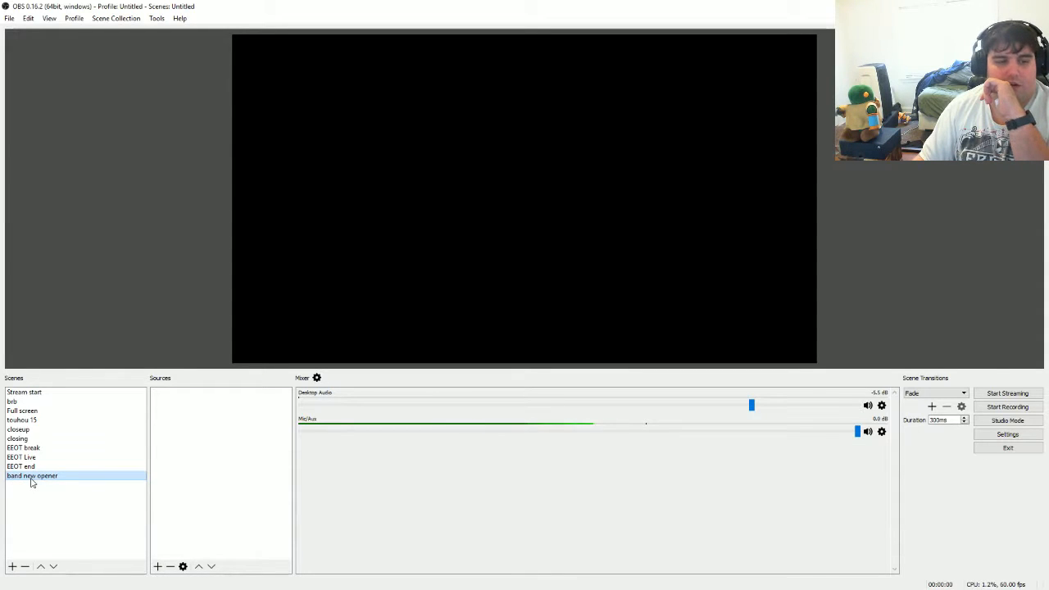
{"action": "left_click", "coordinate": [40, 568]}
{"action": "left_click", "coordinate": [40, 568]}
{"action": "left_click", "coordinate": [40, 567]}
{"action": "left_click", "coordinate": [40, 567]}
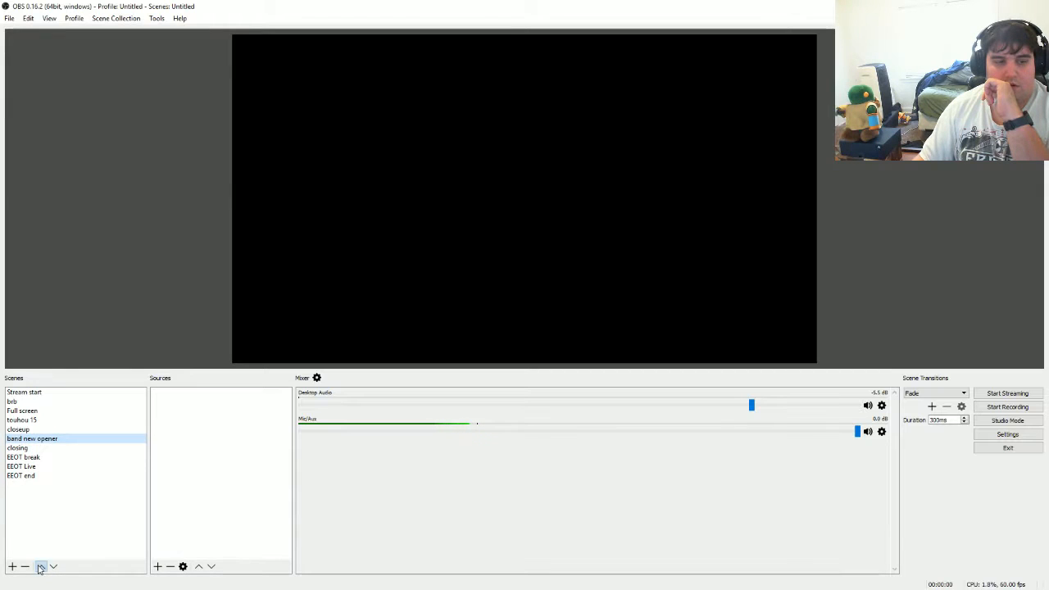
{"action": "left_click", "coordinate": [40, 567]}
{"action": "left_click", "coordinate": [40, 567]}
{"action": "left_click", "coordinate": [40, 568]}
{"action": "left_click", "coordinate": [40, 567]}
{"action": "left_click", "coordinate": [40, 568]}
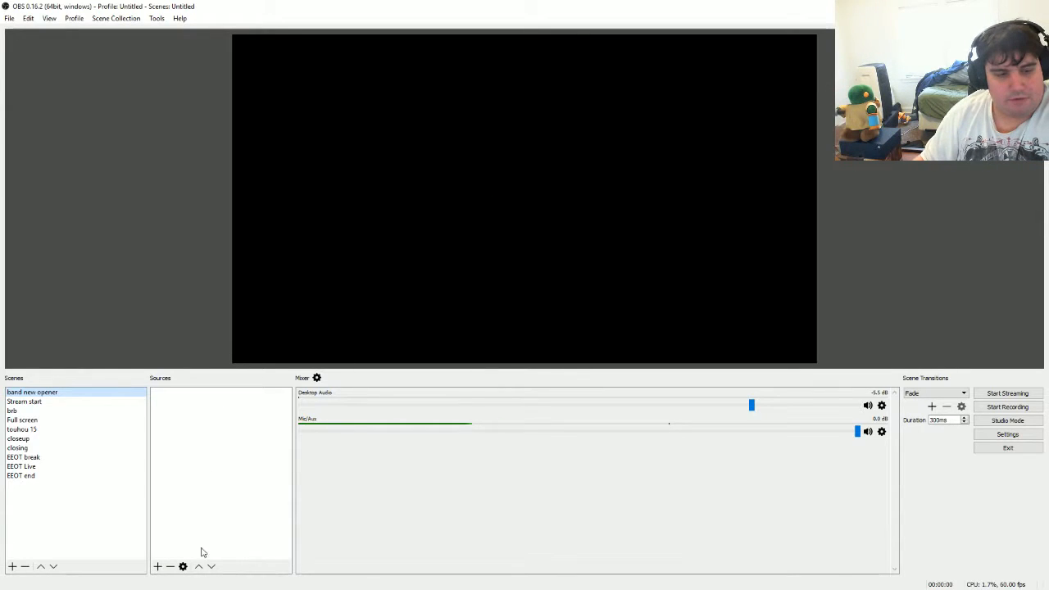
{"action": "left_click", "coordinate": [158, 567]}
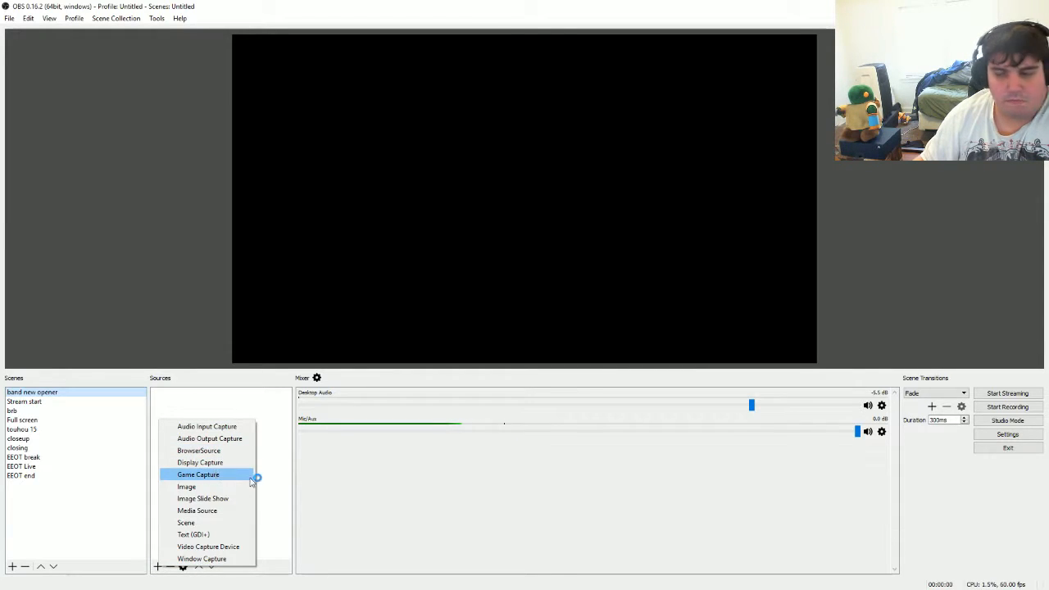
{"action": "left_click", "coordinate": [220, 477]}
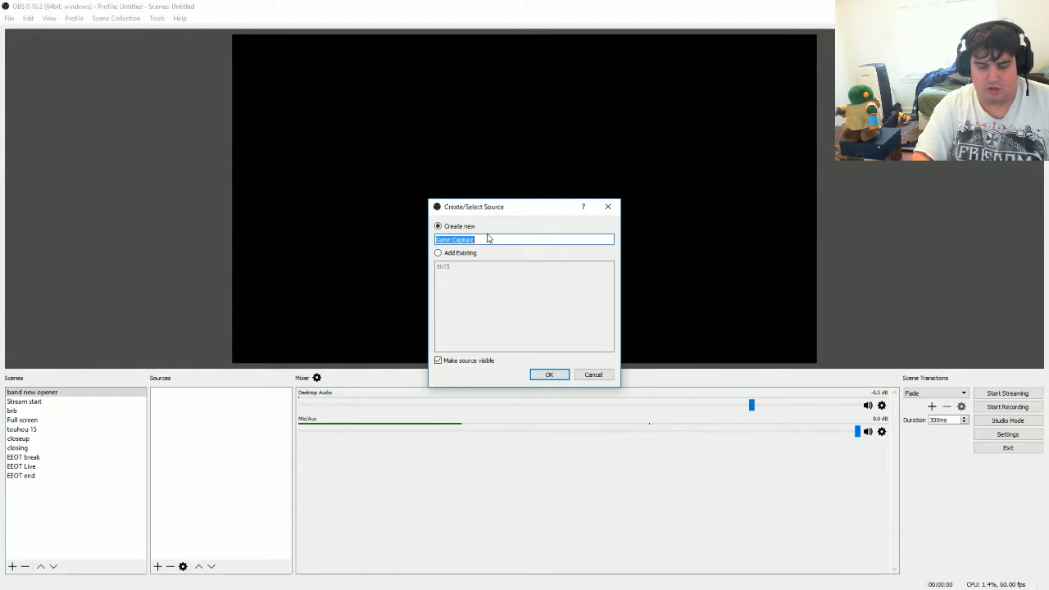
{"action": "type", "text": "minesw"}
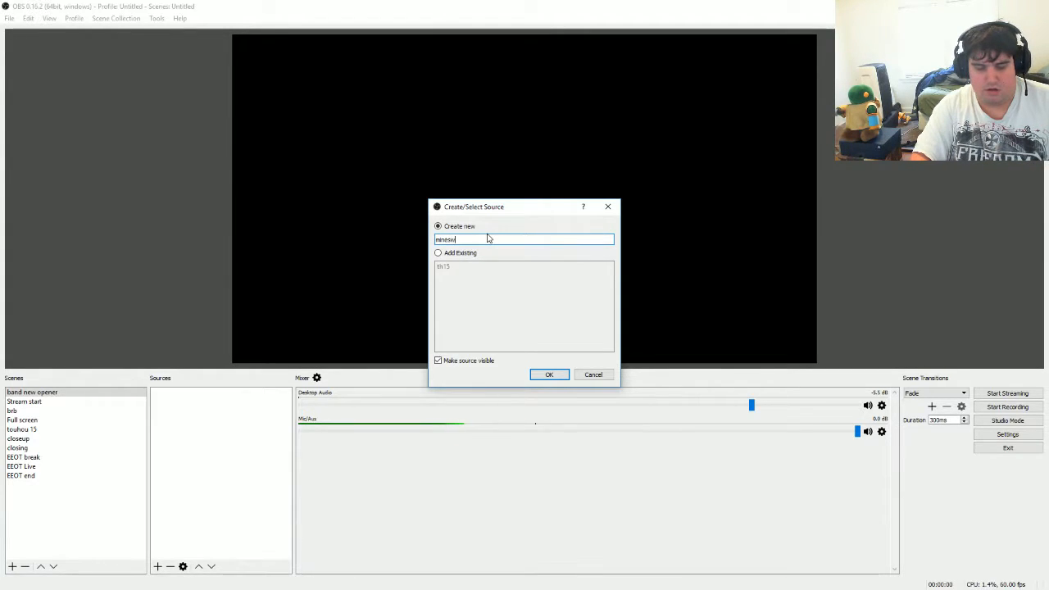
{"action": "type", "text": "eep"}
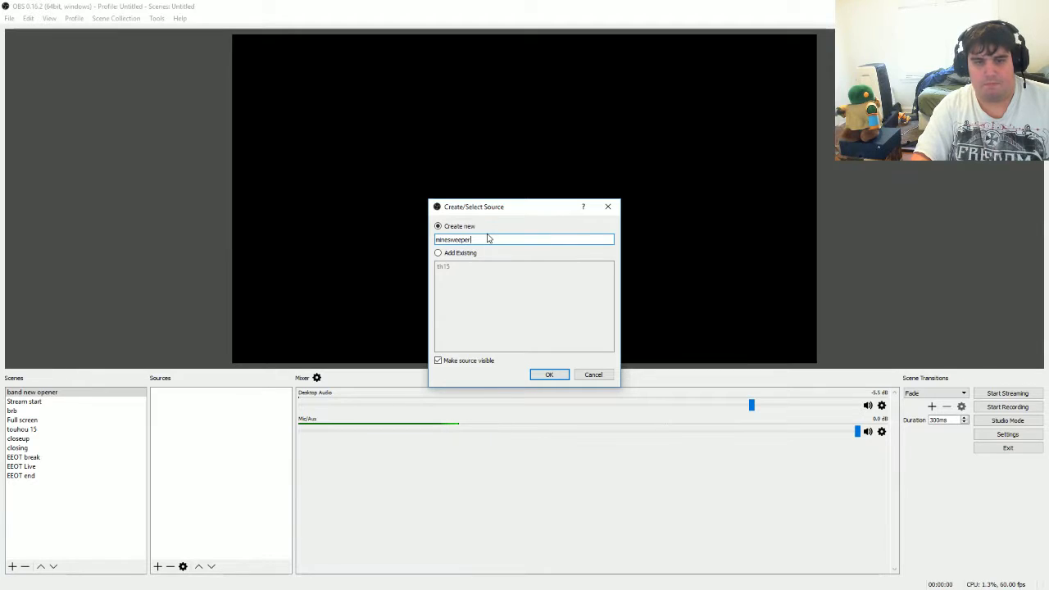
{"action": "type", "text": "er"}
{"action": "key", "text": "BackSpace"}
{"action": "key", "text": "BackSpace"}
{"action": "key", "text": "BackSpace"}
{"action": "key", "text": "BackSpace"}
{"action": "key", "text": "BackSpace"}
{"action": "key", "text": "BackSpace"}
{"action": "key", "text": "BackSpace"}
{"action": "key", "text": "BackSpace"}
{"action": "key", "text": "BackSpace"}
{"action": "key", "text": "BackSpace"}
{"action": "key", "text": "BackSpace"}
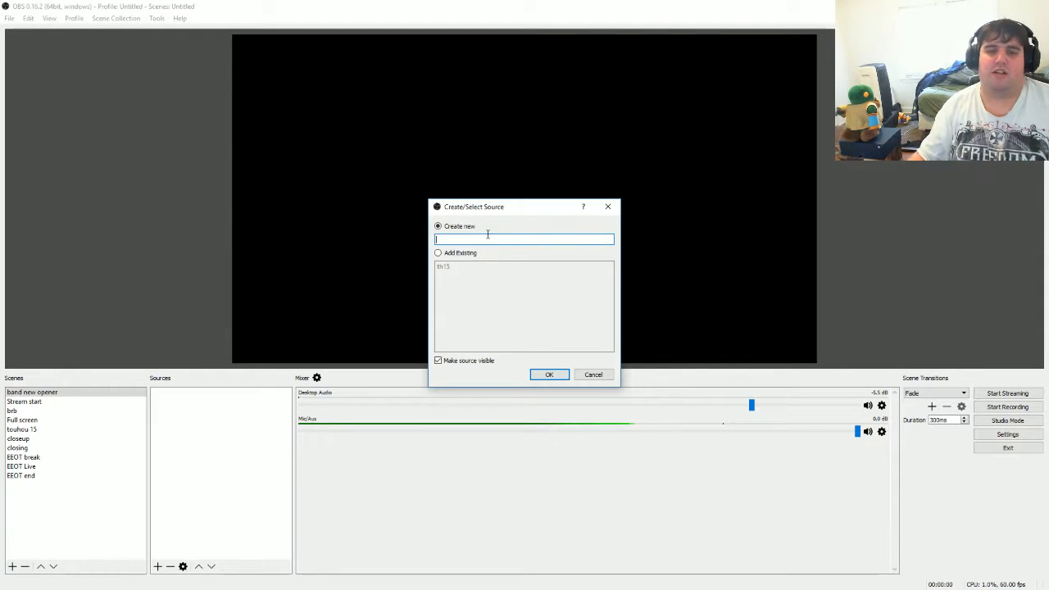
{"action": "left_click", "coordinate": [594, 375]}
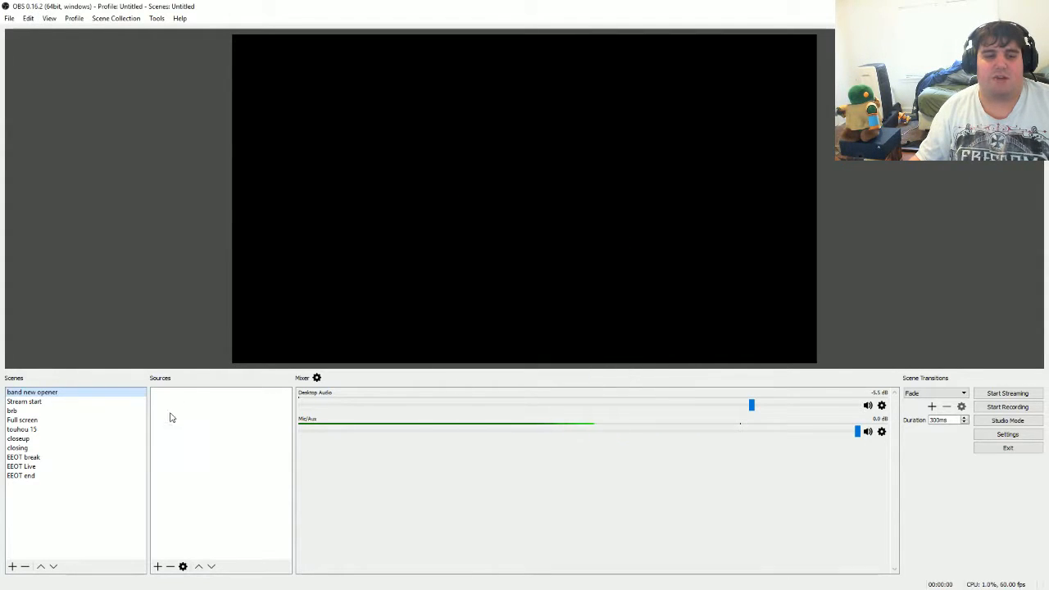
Add a new Image source named "opener" to the band new opener scene.
{"action": "left_click", "coordinate": [188, 395]}
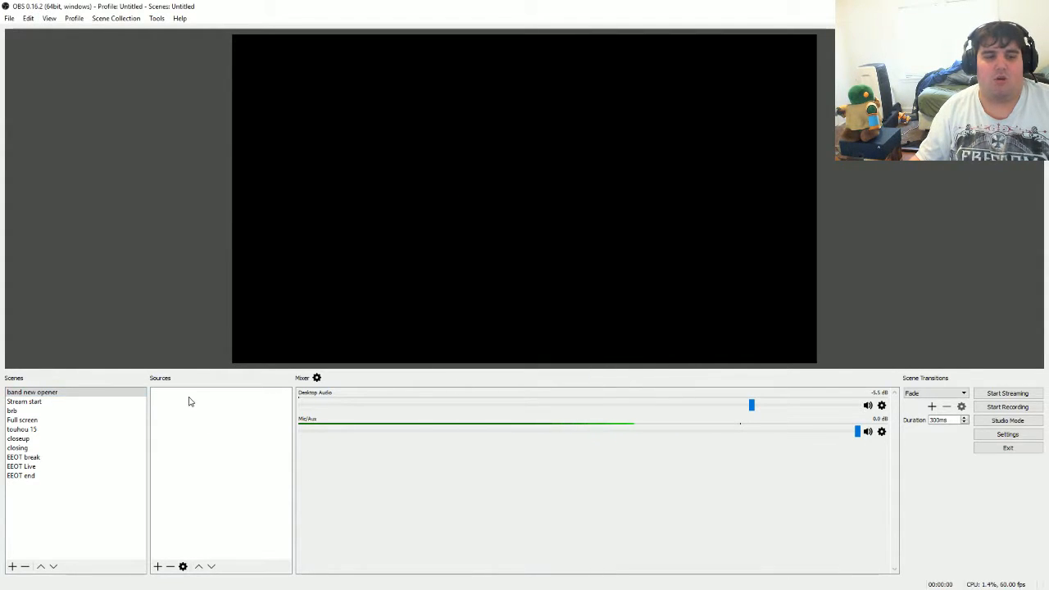
{"action": "left_click", "coordinate": [158, 566]}
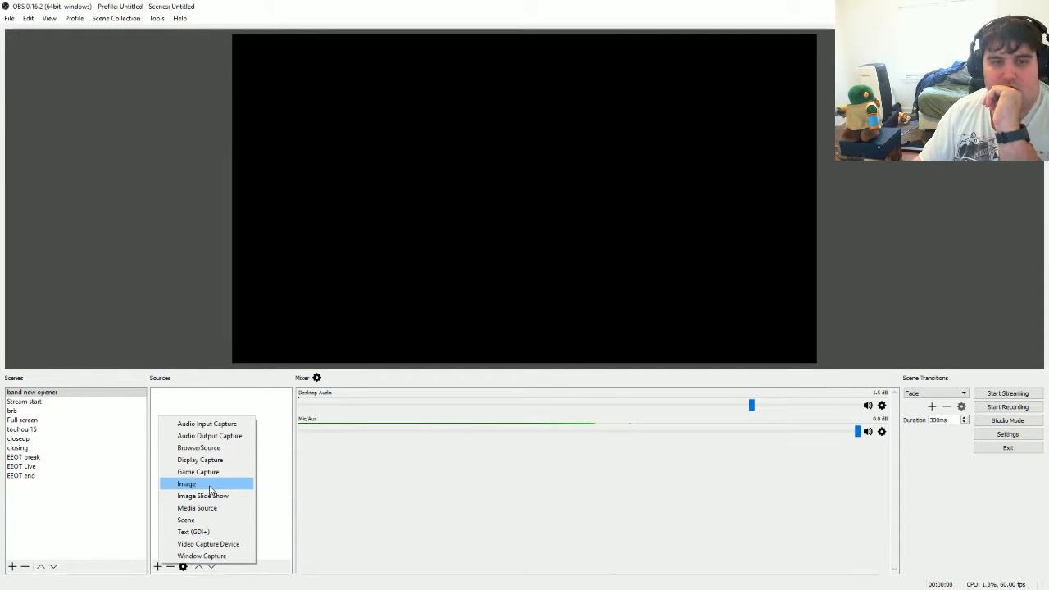
{"action": "left_click", "coordinate": [209, 484]}
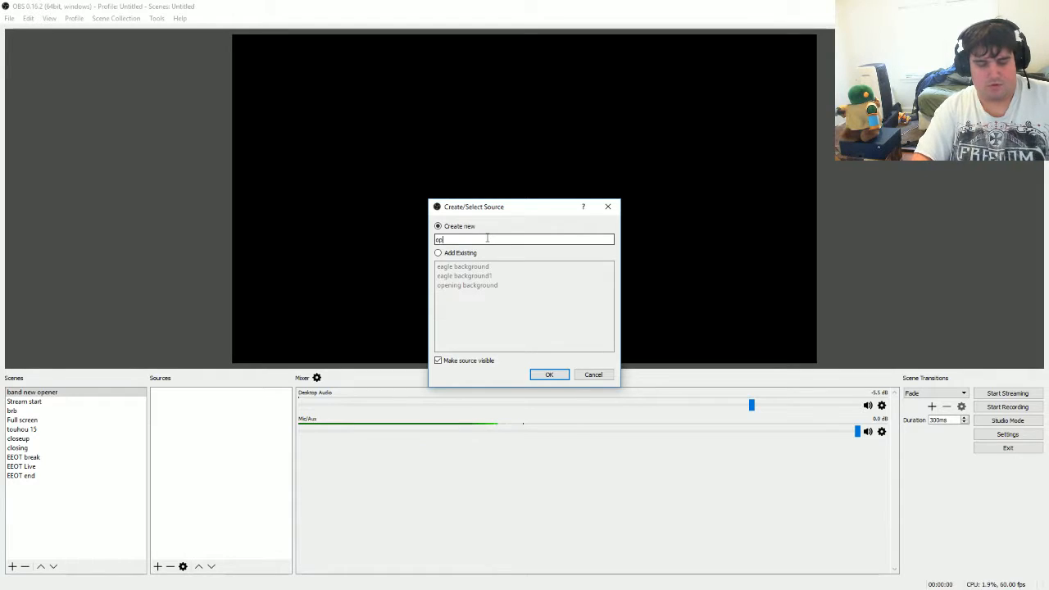
{"action": "key", "text": "Return"}
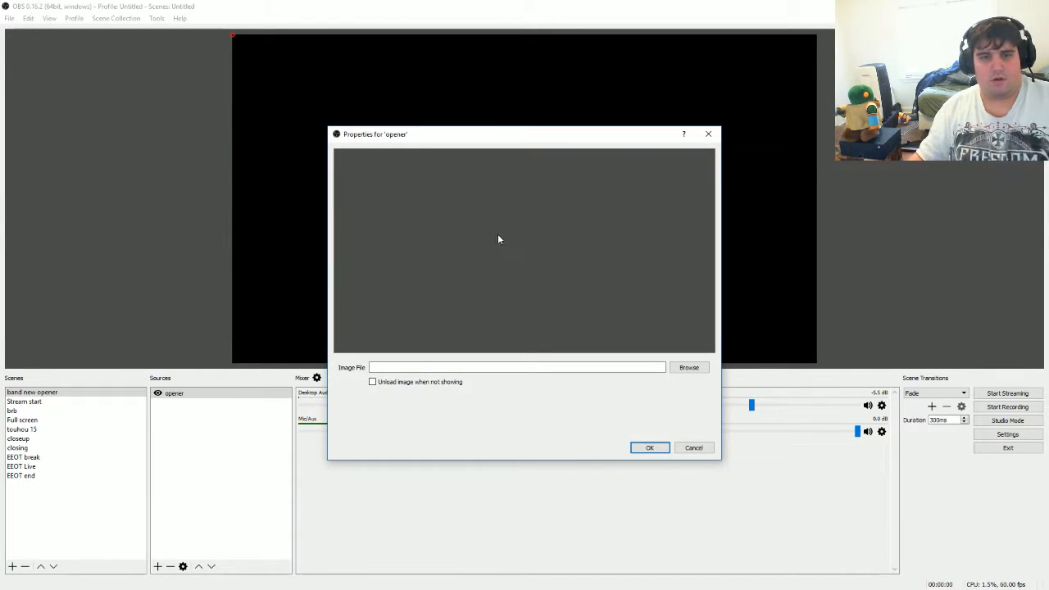
Set the opener source's image file to "closing road" from the Pictures folder and accept its properties.
{"action": "key", "text": "Return"}
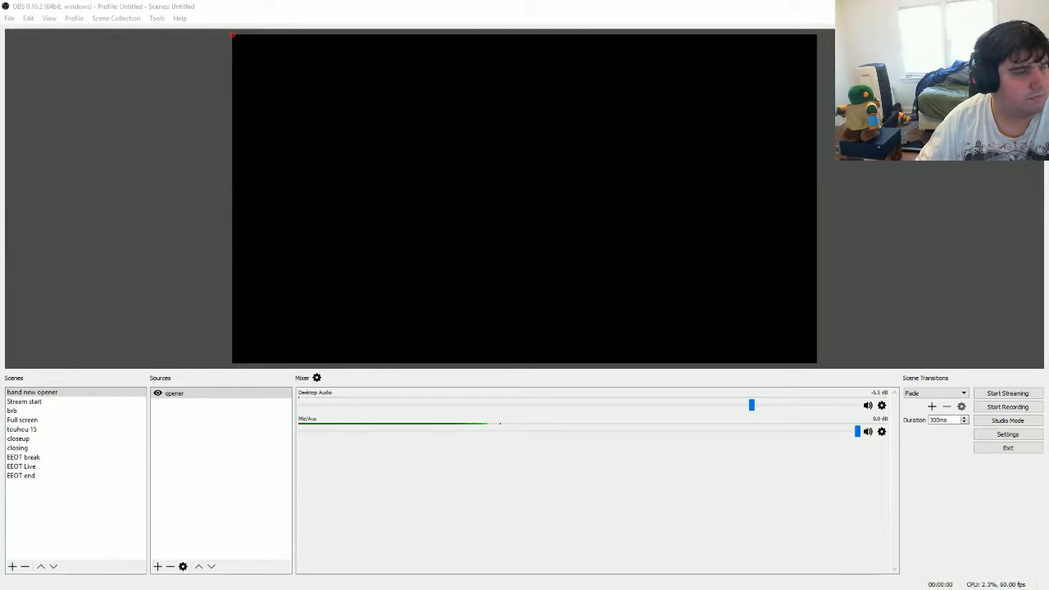
{"action": "left_click_drag", "start_coordinate": [498, 215], "coordinate": [826, 94]}
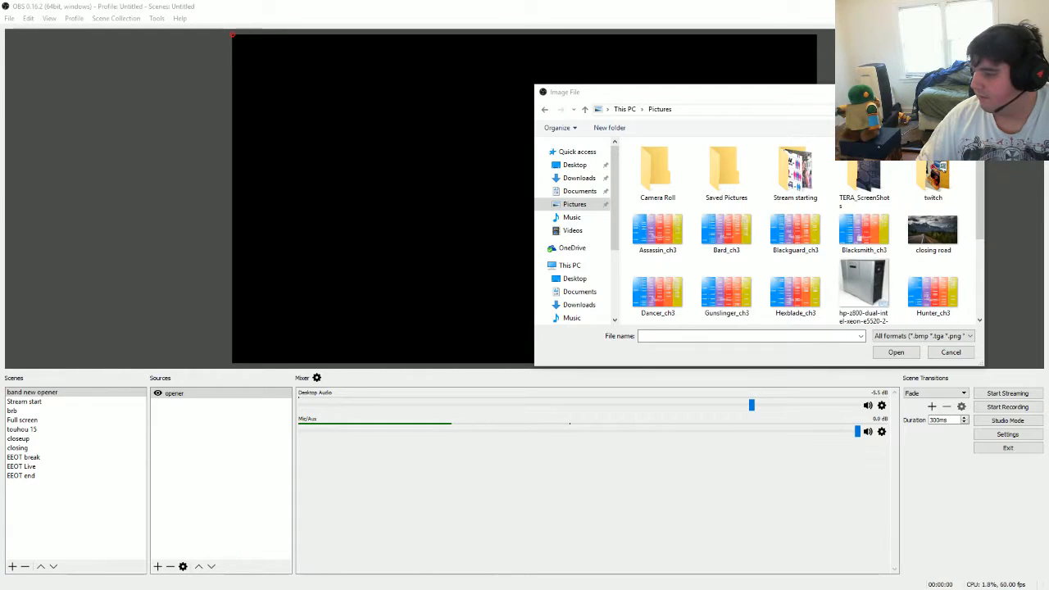
{"action": "key", "text": "alt+Tab"}
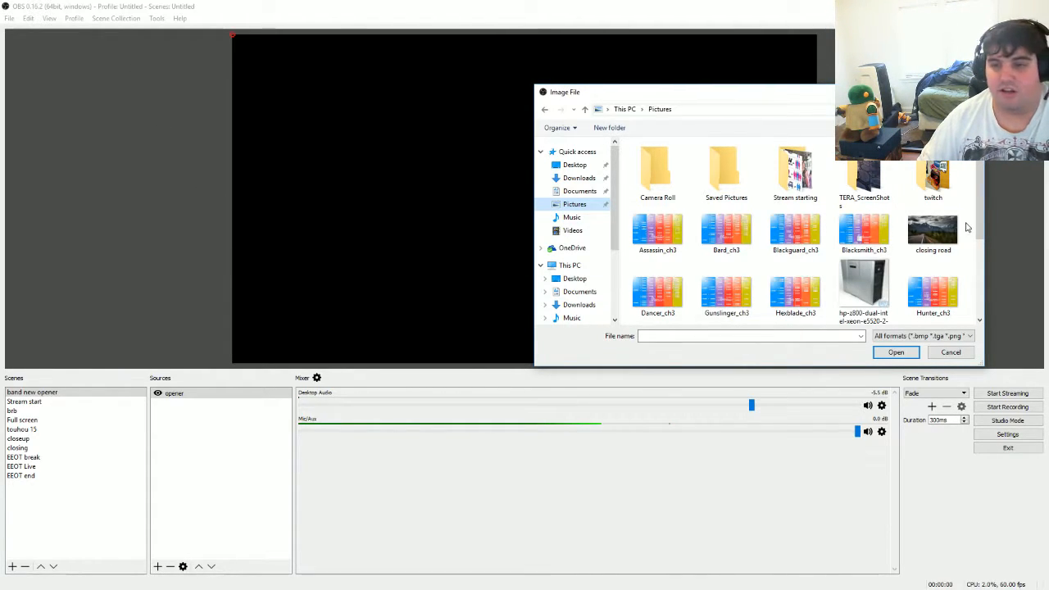
{"action": "left_click", "coordinate": [933, 231]}
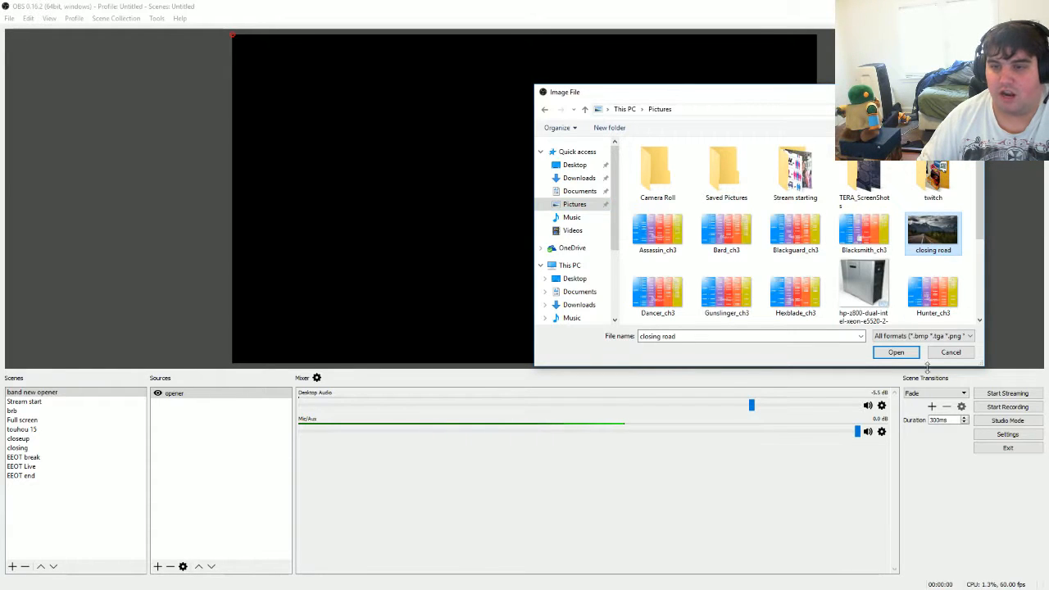
{"action": "left_click", "coordinate": [898, 352]}
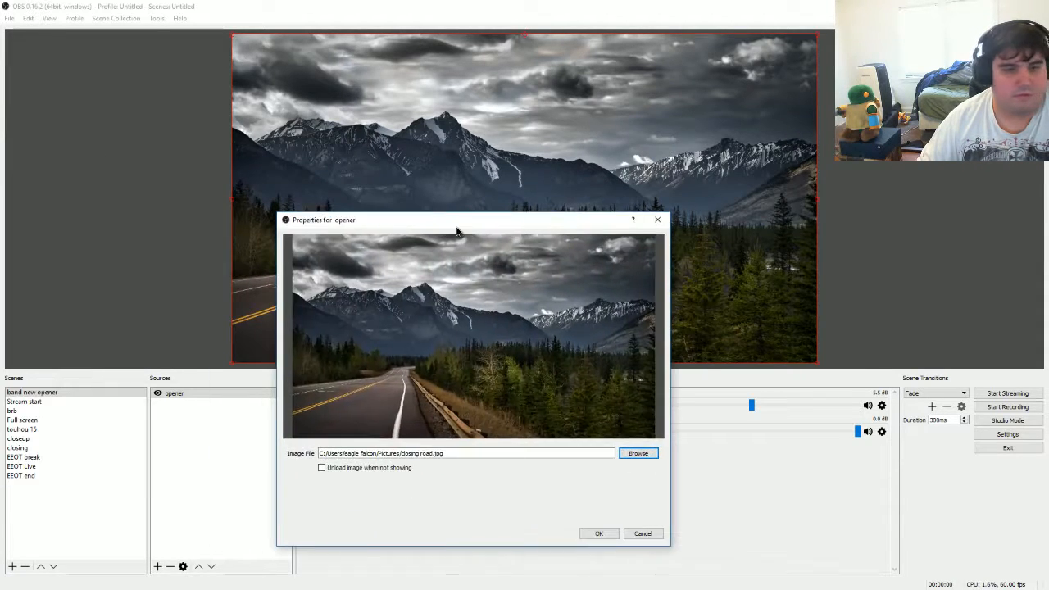
{"action": "left_click_drag", "start_coordinate": [456, 230], "coordinate": [691, 139]}
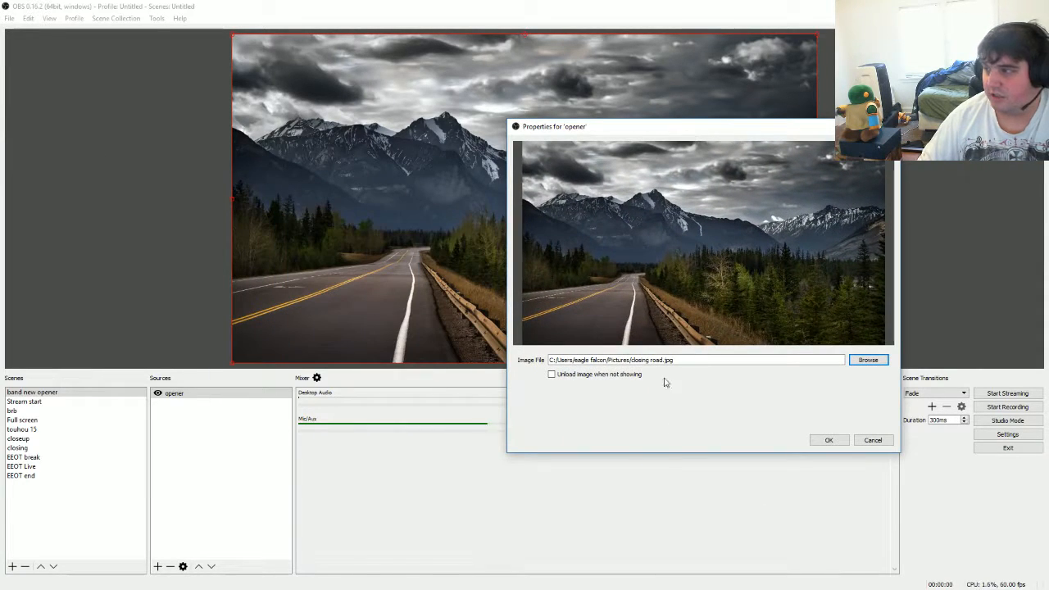
{"action": "left_click", "coordinate": [830, 440]}
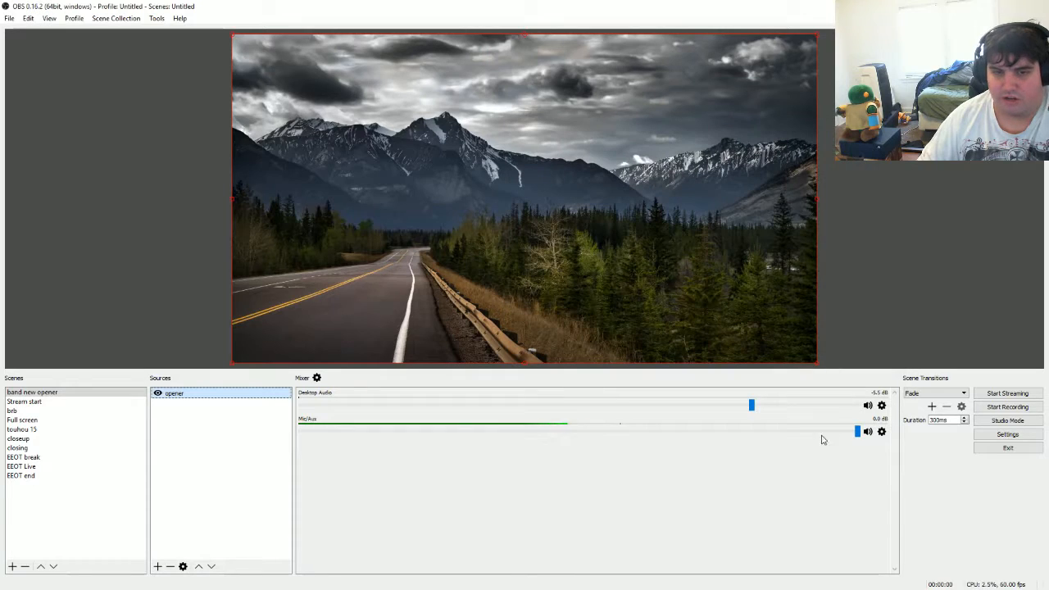
Add a new Text (GDI+) source named "welcome" to the band new opener scene.
{"action": "left_click", "coordinate": [157, 566]}
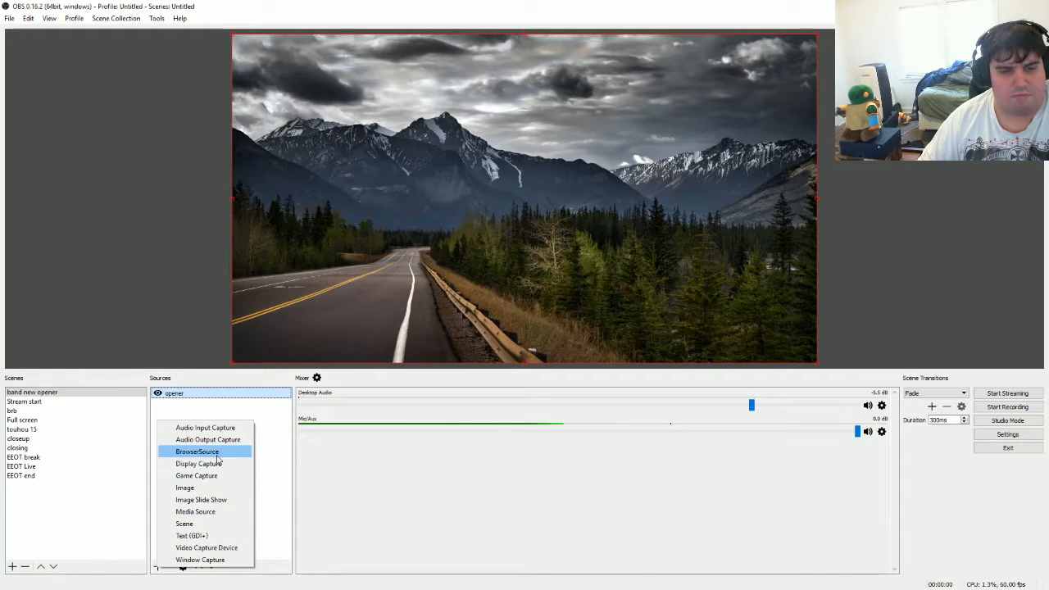
{"action": "left_click", "coordinate": [219, 536]}
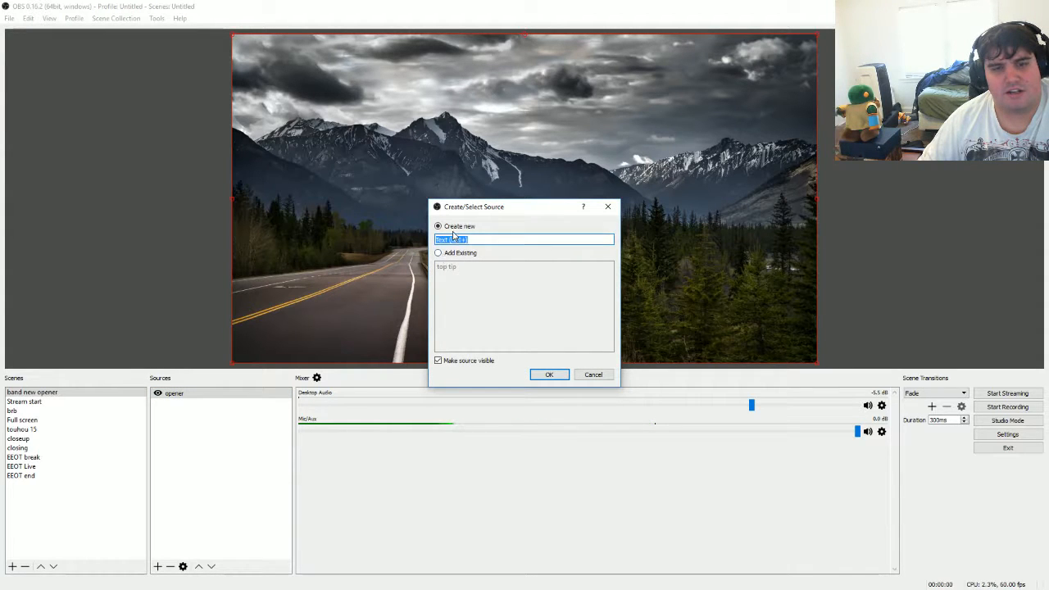
{"action": "left_click", "coordinate": [506, 239]}
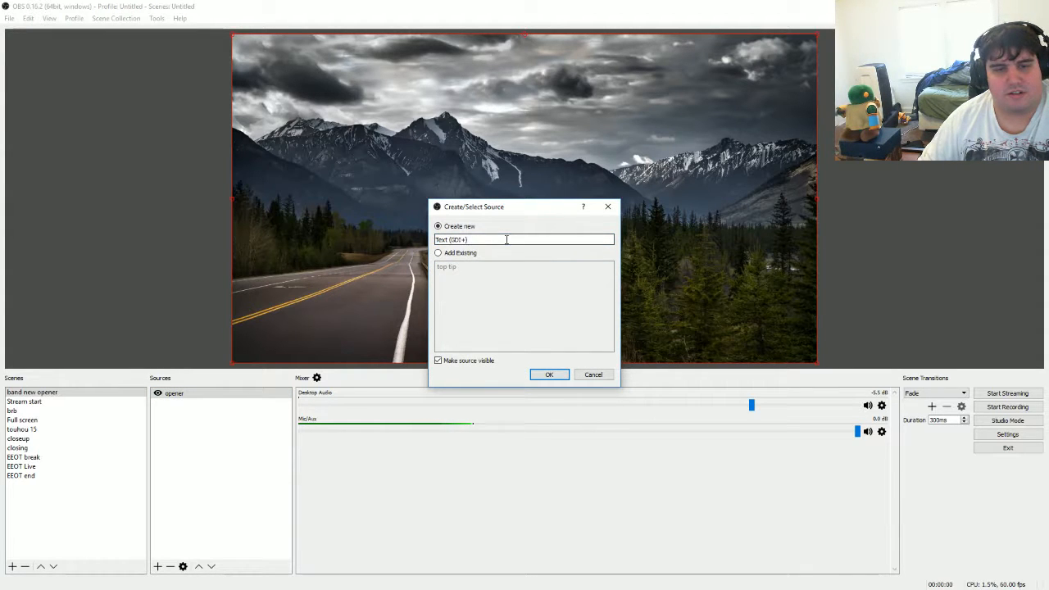
{"action": "left_click_drag", "start_coordinate": [506, 239], "coordinate": [375, 269]}
{"action": "left_click_drag", "start_coordinate": [492, 240], "coordinate": [384, 244]}
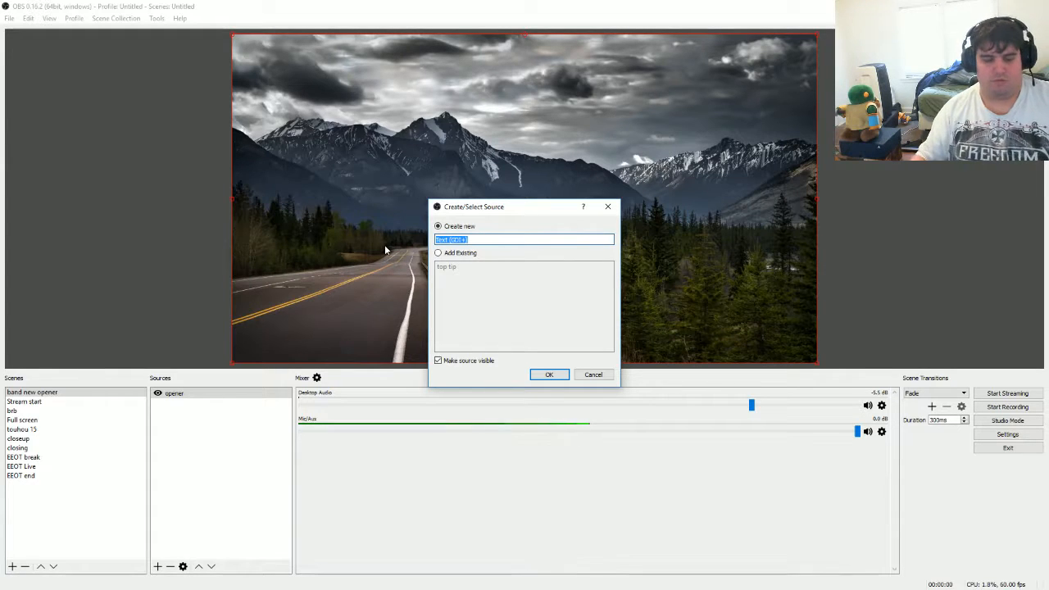
{"action": "type", "text": "welcome"}
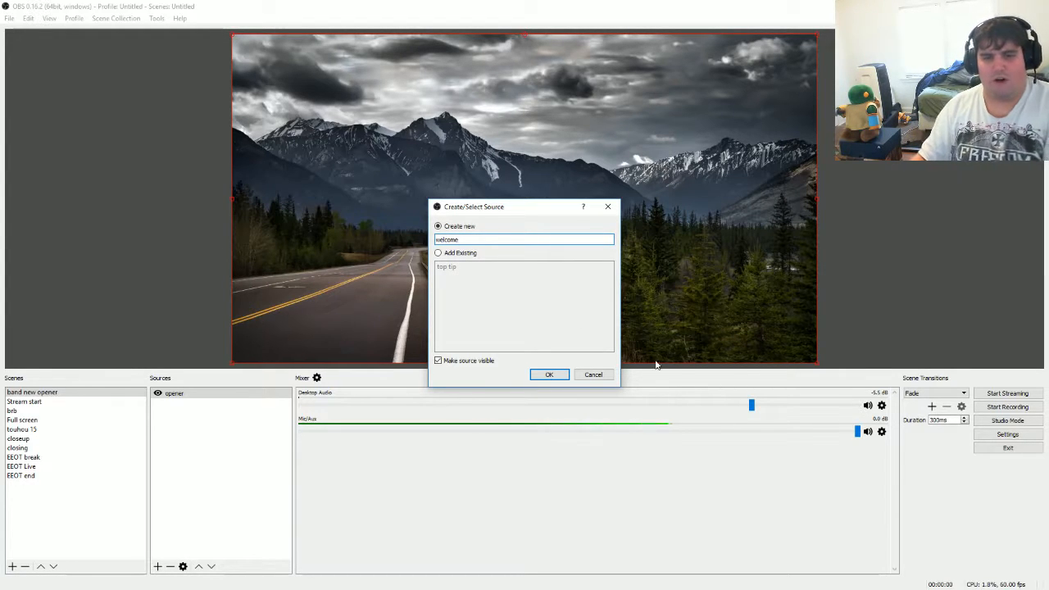
{"action": "left_click", "coordinate": [549, 374]}
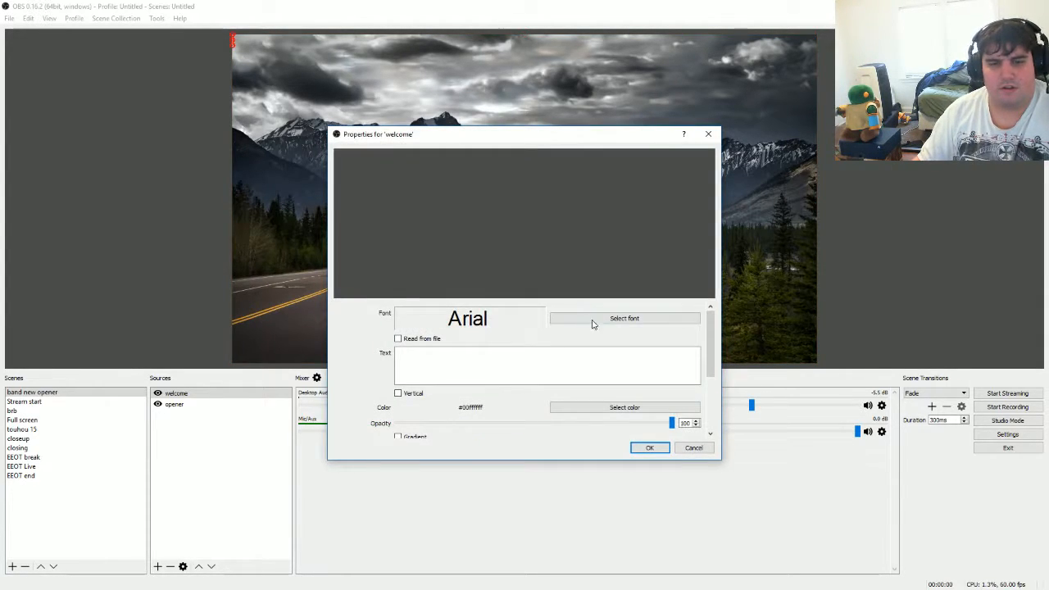
Enter the welcome source's text on two lines: "Welcome!" and "Stream is starting soon".
{"action": "left_click", "coordinate": [482, 360]}
{"action": "type", "text": "Welcome"}
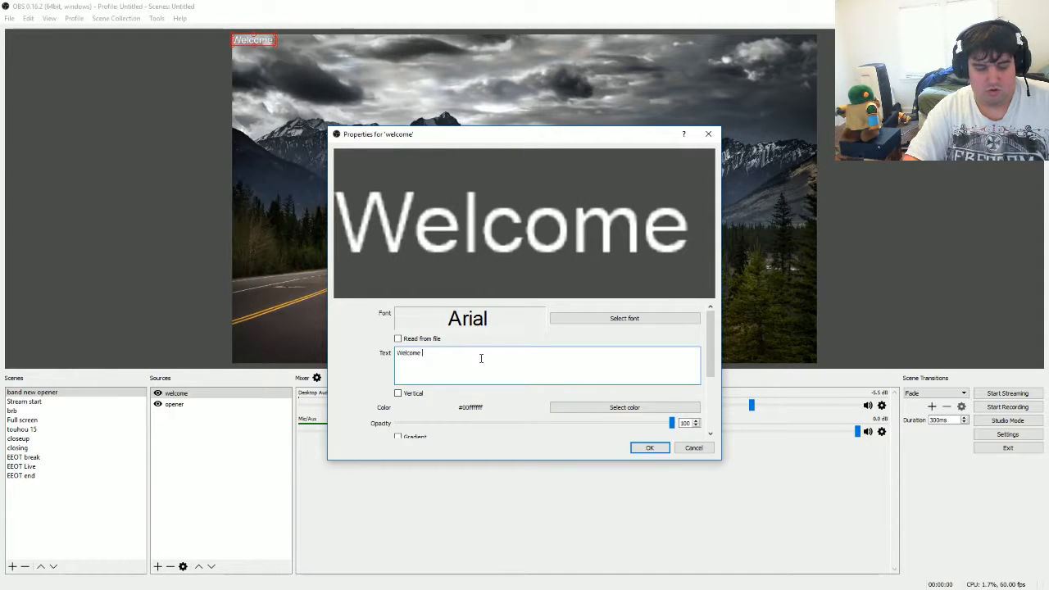
{"action": "type", "text": "t"}
{"action": "type", "text": "o"}
{"action": "key", "text": "BackSpace"}
{"action": "key", "text": "BackSpace"}
{"action": "key", "text": "BackSpace"}
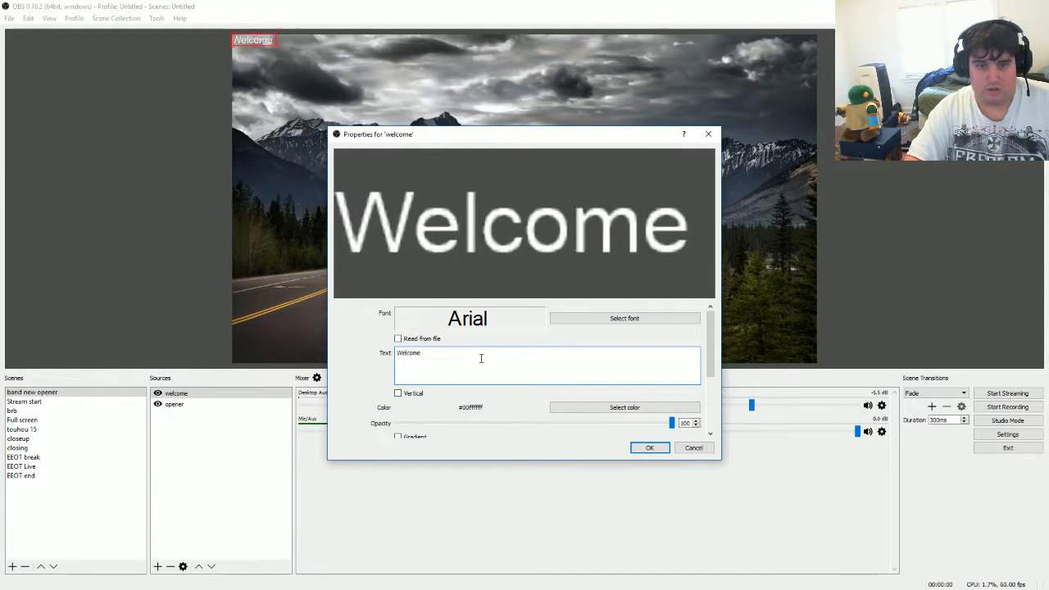
{"action": "type", "text": "!"}
{"action": "key", "text": "Return"}
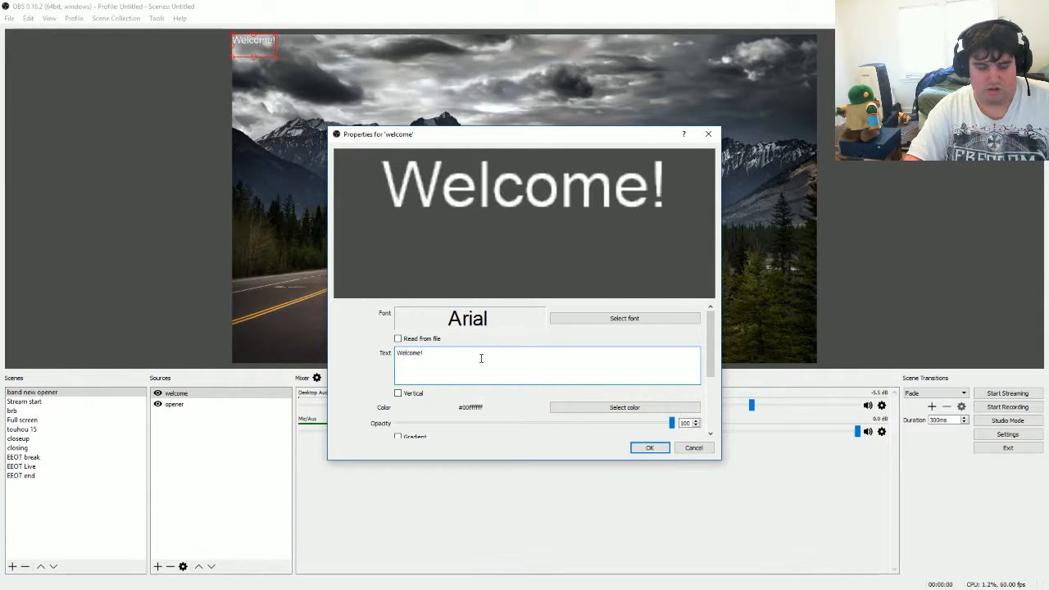
{"action": "type", "text": "Stream is s"}
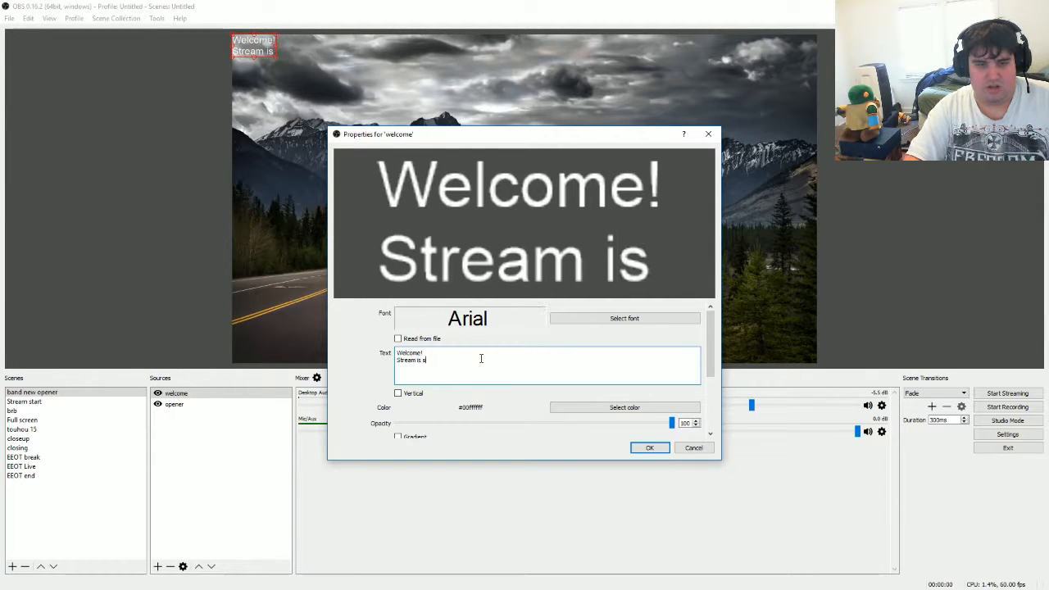
{"action": "type", "text": "tarting soon"}
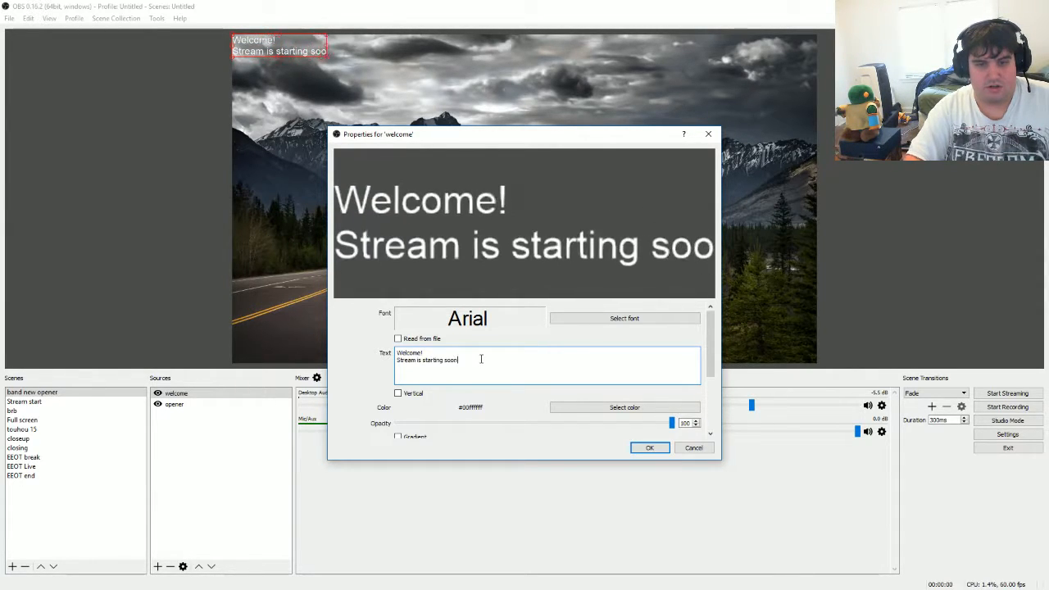
Set the welcome text's alignment to Center and accept its properties.
{"action": "scroll", "coordinate": [504, 371], "scroll_direction": "down", "scroll_amount": 2}
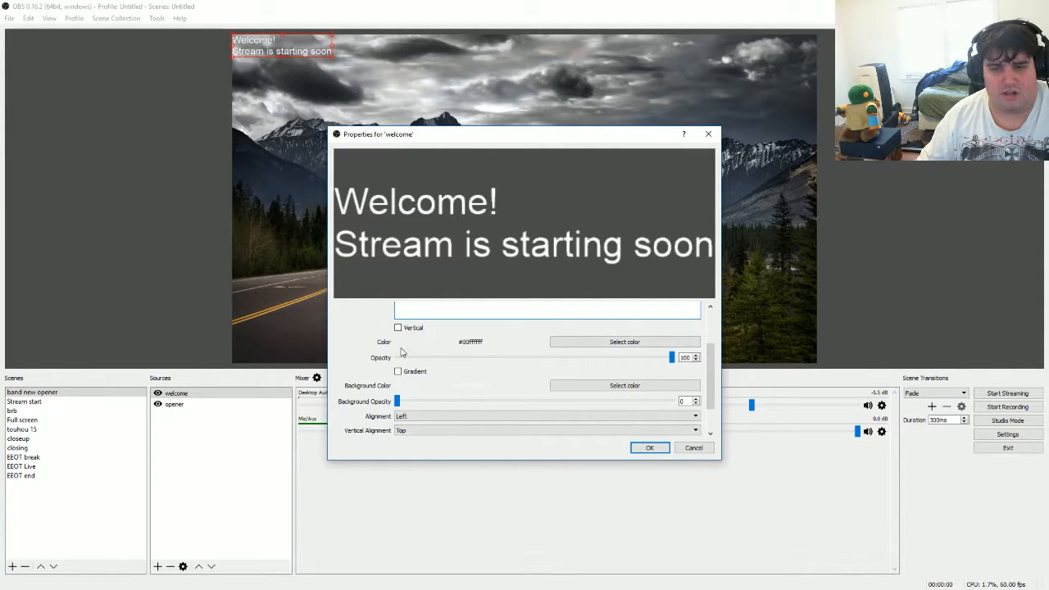
{"action": "scroll", "coordinate": [453, 371], "scroll_direction": "down", "scroll_amount": 1}
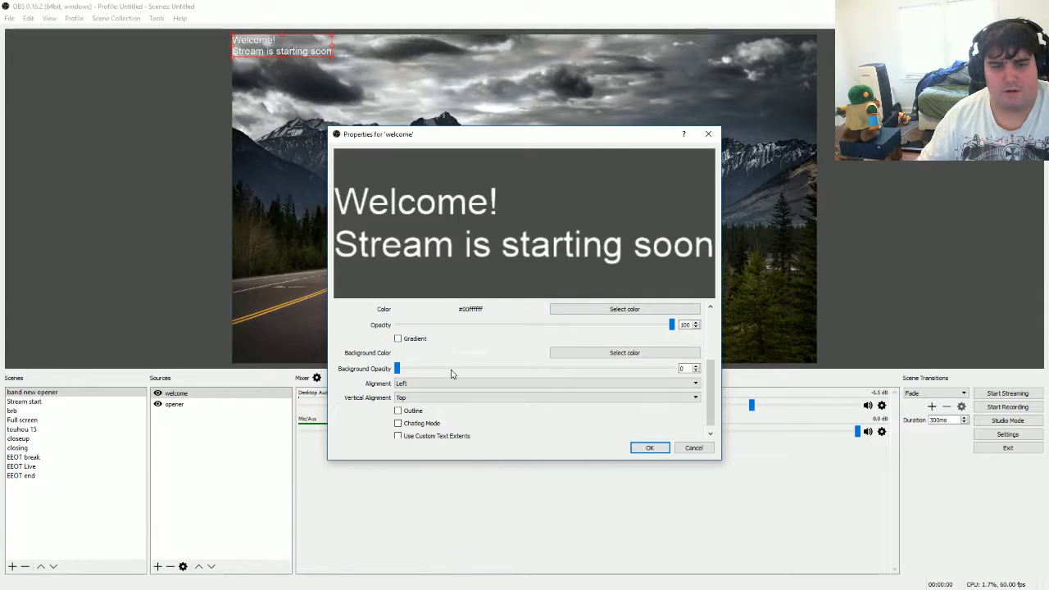
{"action": "scroll", "coordinate": [431, 383], "scroll_direction": "down", "scroll_amount": 1}
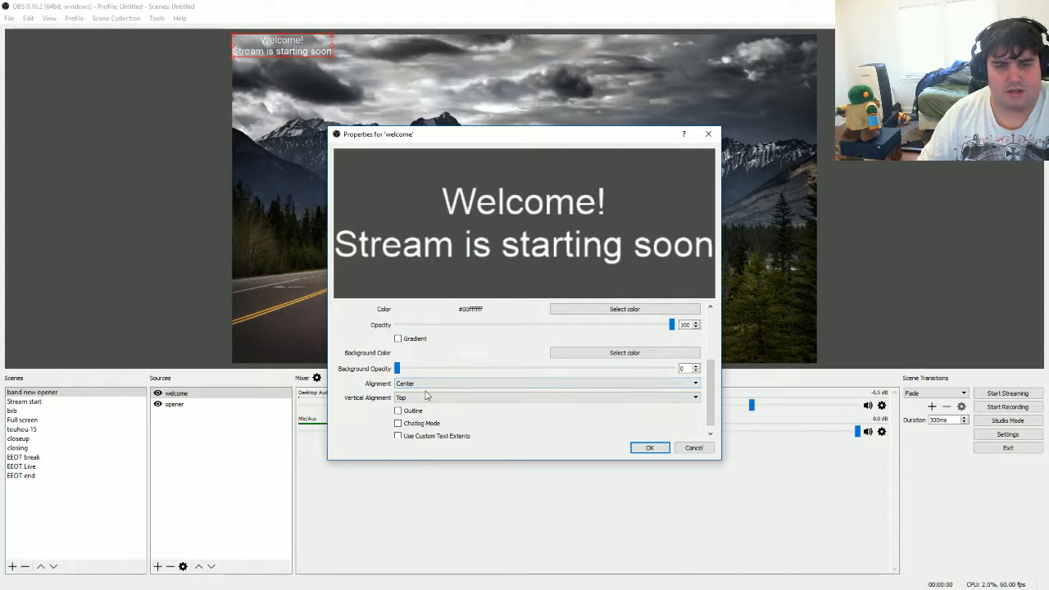
{"action": "left_click", "coordinate": [430, 383]}
{"action": "left_click", "coordinate": [432, 382]}
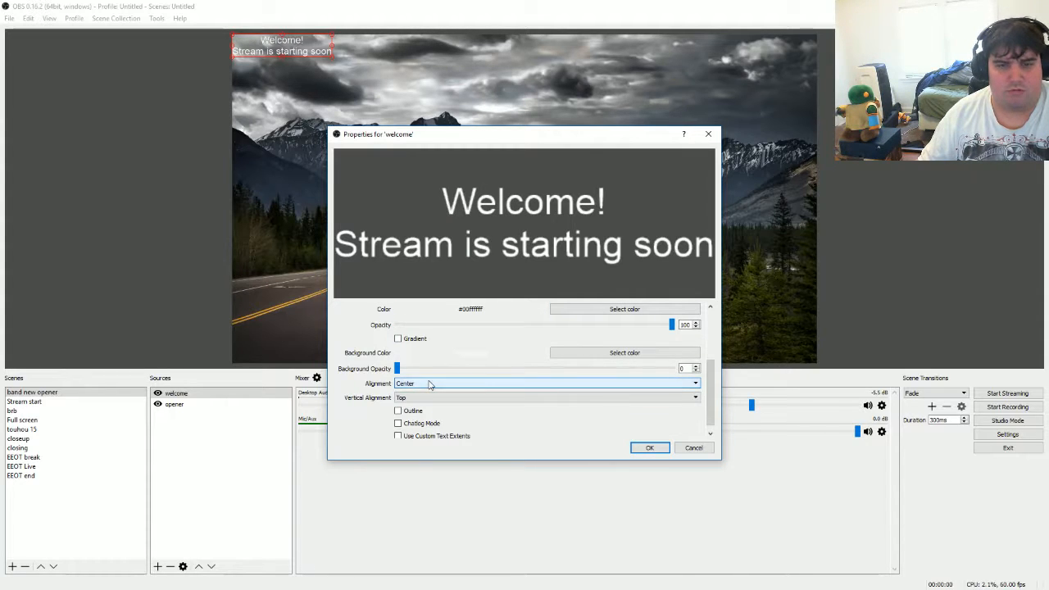
{"action": "scroll", "coordinate": [447, 412], "scroll_direction": "down", "scroll_amount": 1}
{"action": "left_click", "coordinate": [649, 447]}
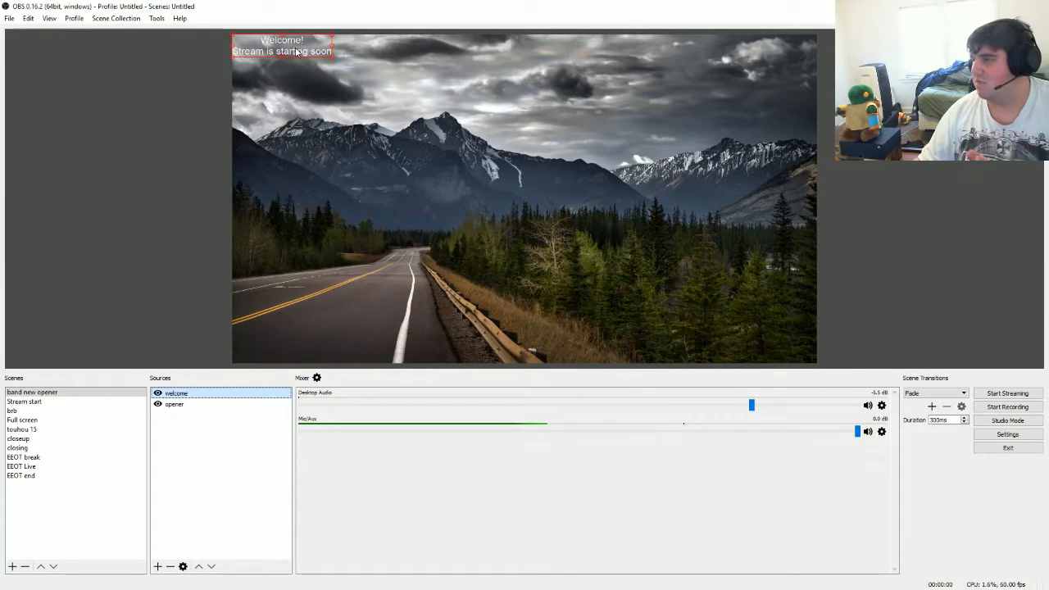
Enlarge the welcome text in the preview and place it roughly centred in the sky above the mountains.
{"action": "left_click_drag", "start_coordinate": [297, 51], "coordinate": [621, 146]}
{"action": "left_click_drag", "start_coordinate": [551, 119], "coordinate": [526, 83]}
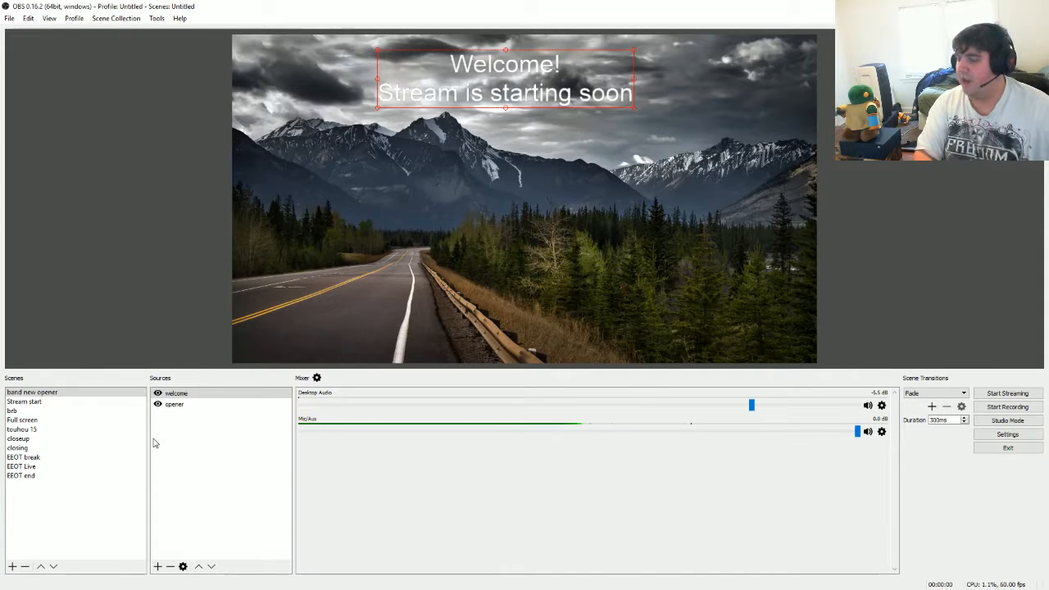
Switch to the Stream start scene to view its sources.
{"action": "left_click", "coordinate": [41, 403]}
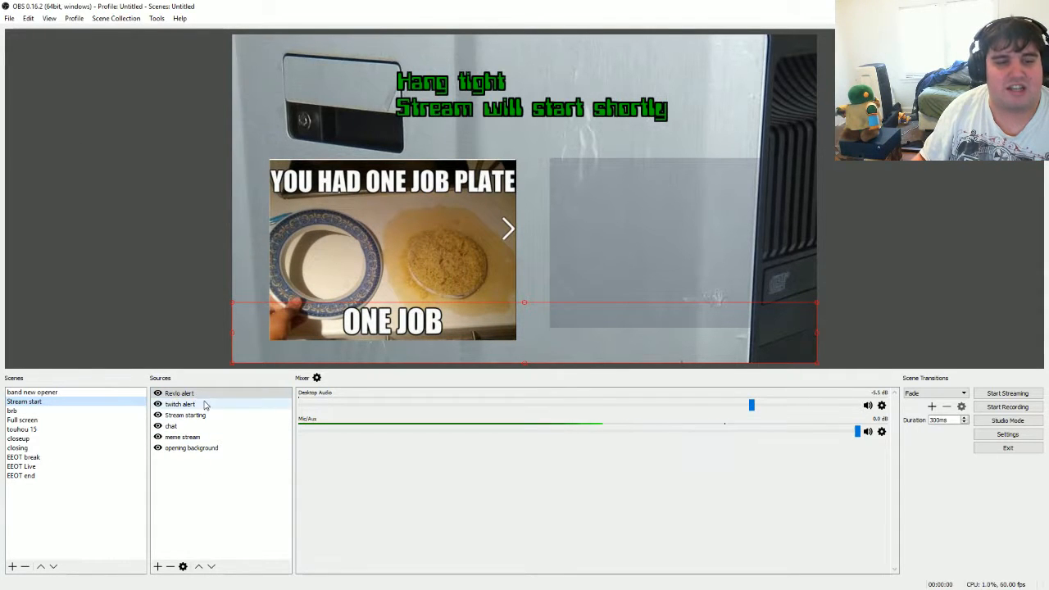
Add a new BrowserSource named "zomg twitch alert" to the band new opener scene.
{"action": "left_click", "coordinate": [94, 393]}
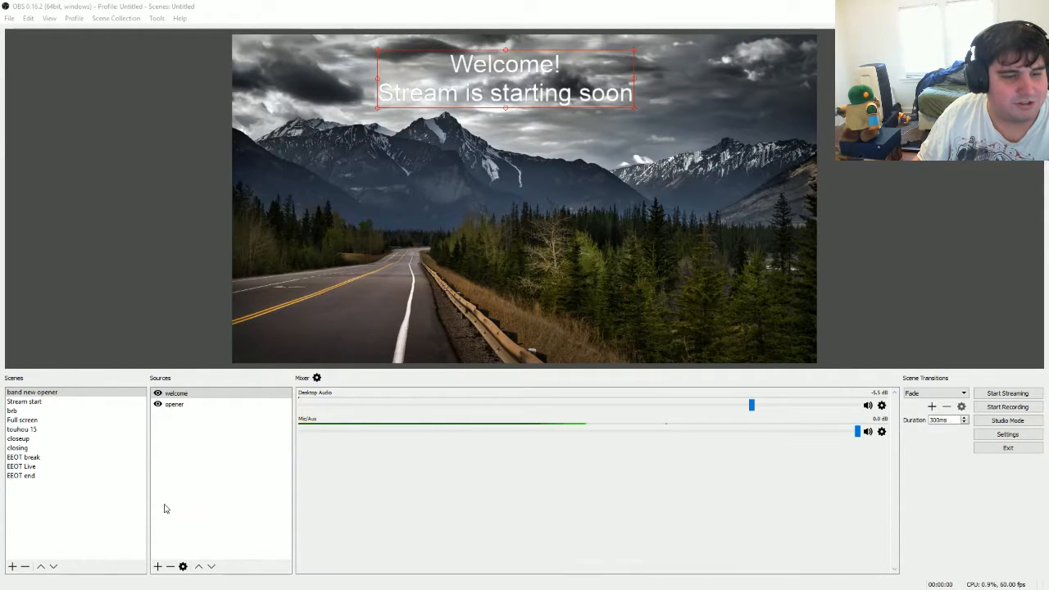
{"action": "left_click", "coordinate": [157, 566]}
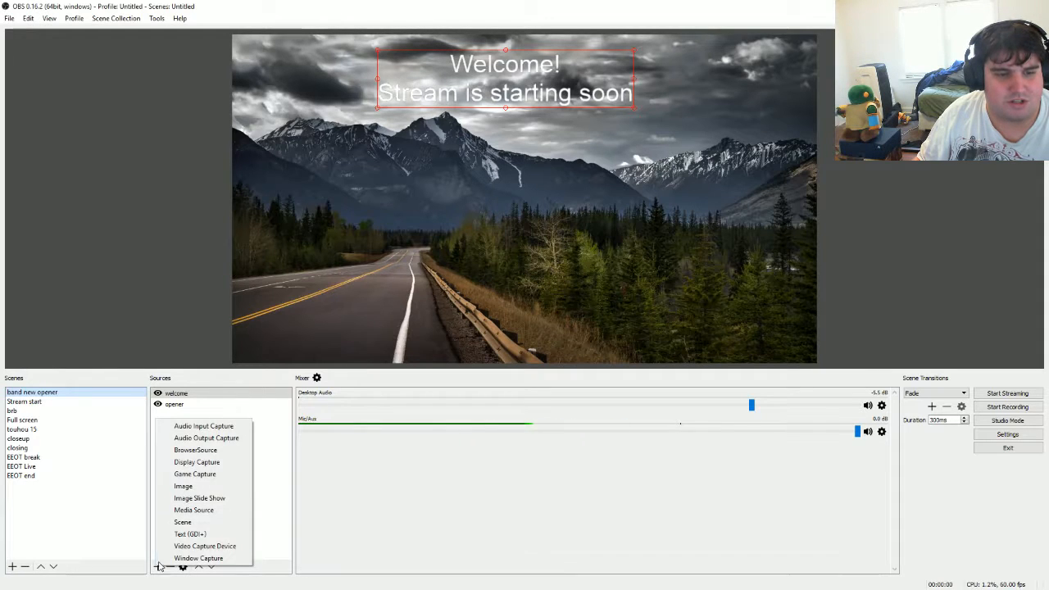
{"action": "left_click", "coordinate": [197, 451]}
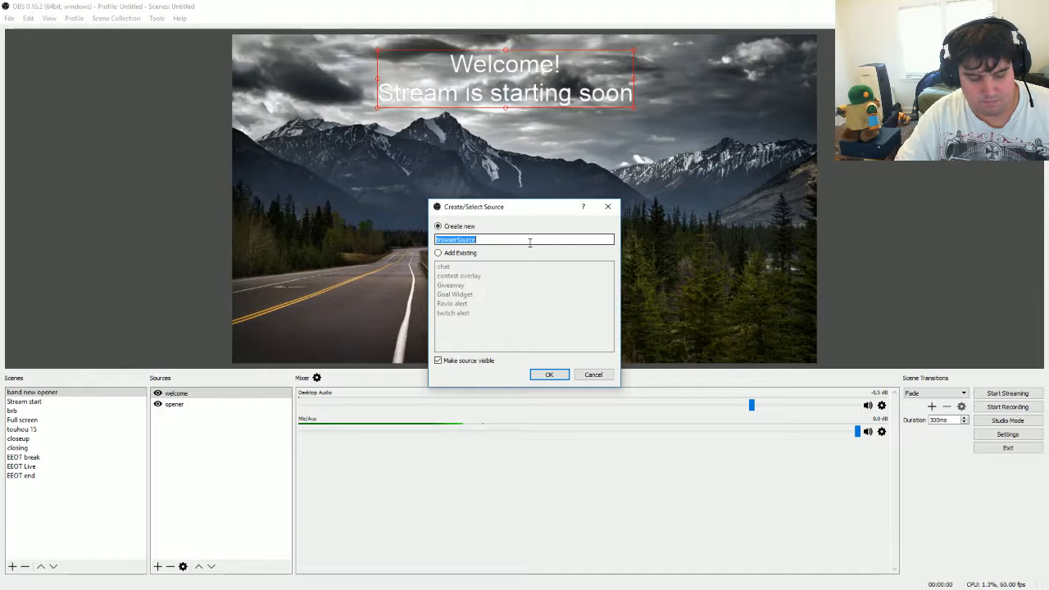
{"action": "type", "text": "zom"}
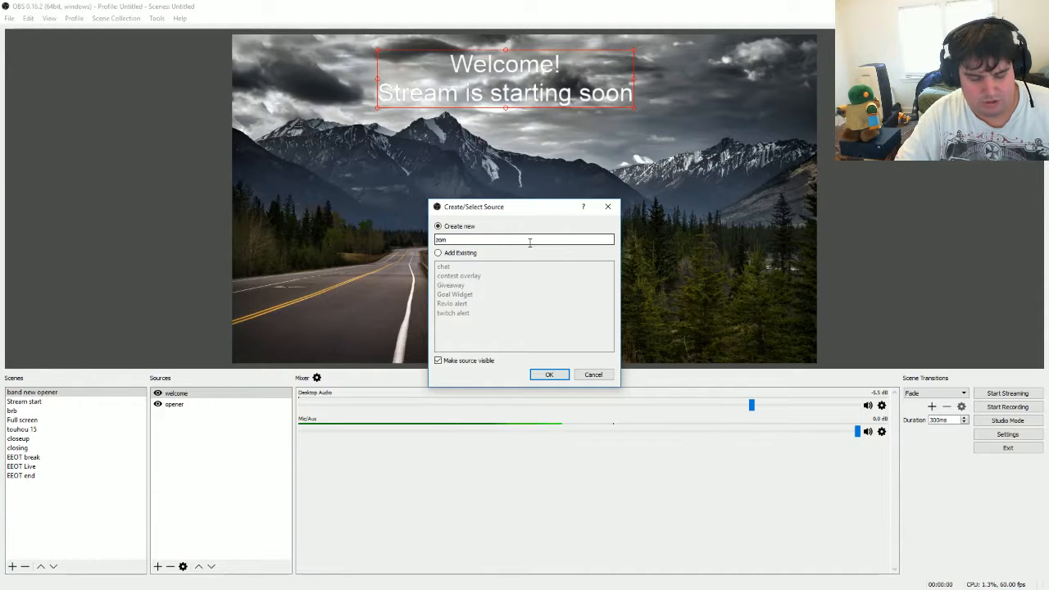
{"action": "type", "text": "e twitch alert"}
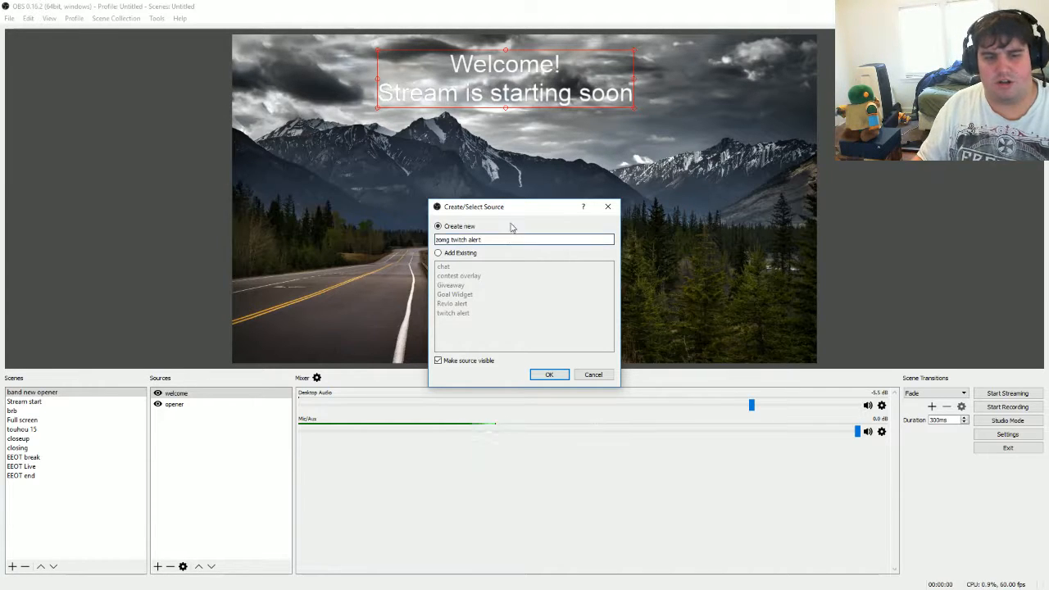
{"action": "left_click", "coordinate": [541, 374]}
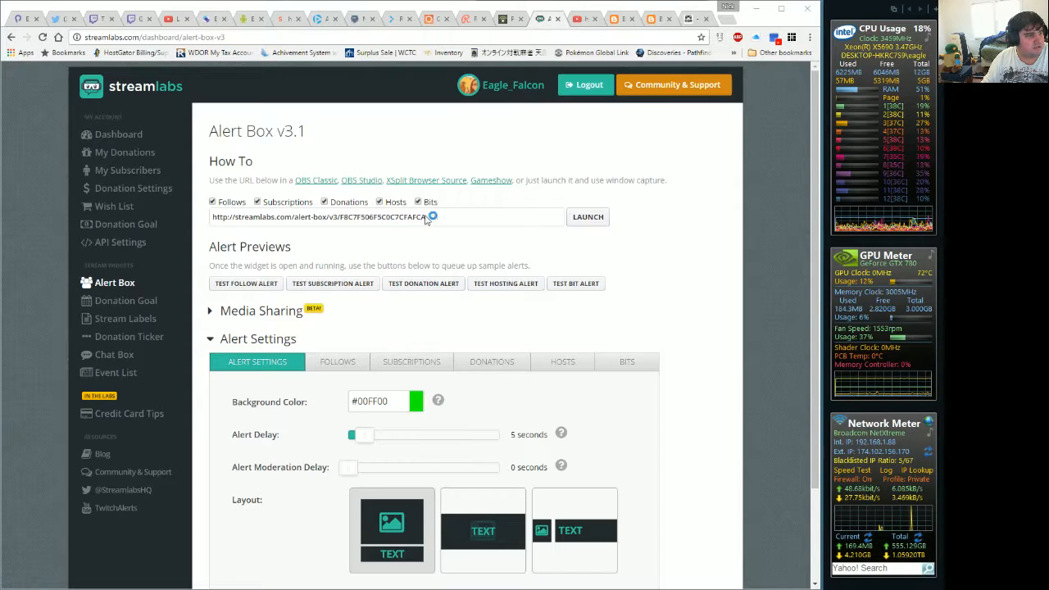
Switch to the browser and copy the Streamlabs Alert Box widget URL.
{"action": "left_click_drag", "start_coordinate": [447, 219], "coordinate": [212, 217]}
{"action": "key", "text": "ctrl+c"}
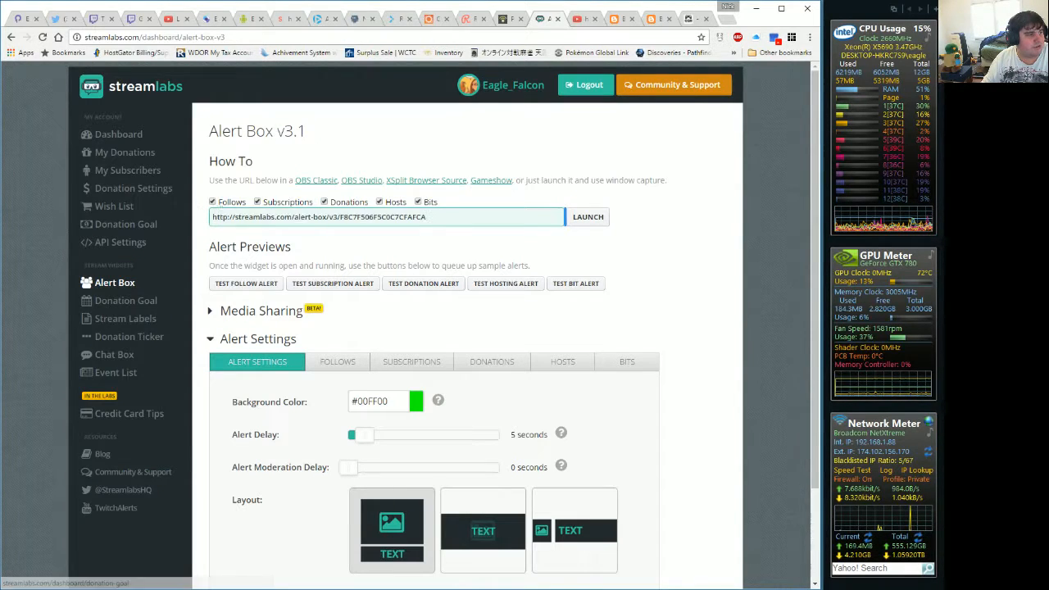
{"action": "right_click", "coordinate": [219, 216]}
{"action": "left_click", "coordinate": [232, 231]}
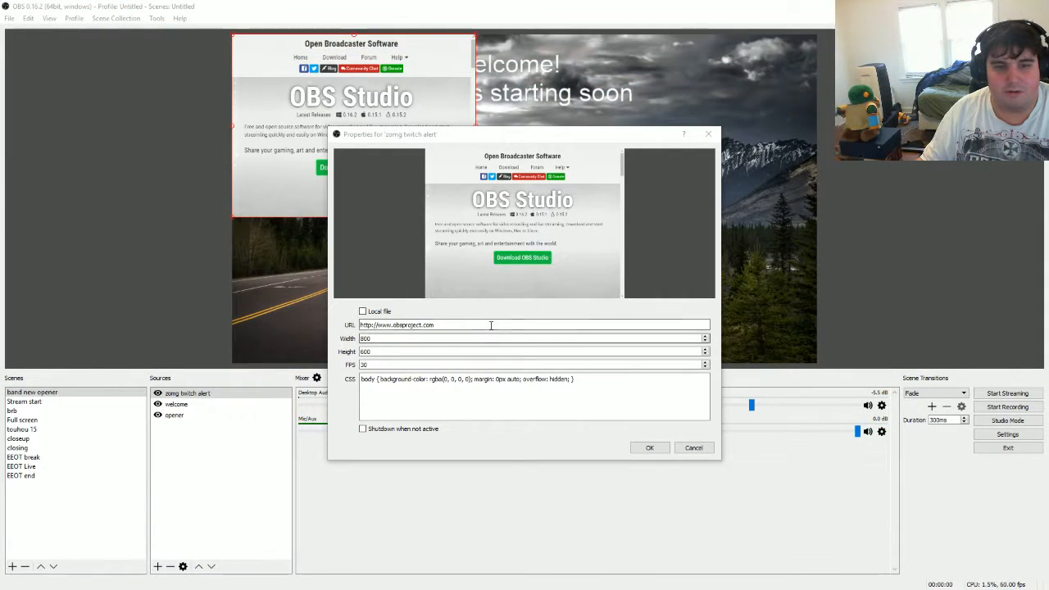
Replace the zomg twitch alert source's URL with the private Streamlabs alert box URL and accept its properties.
{"action": "left_click_drag", "start_coordinate": [491, 326], "coordinate": [348, 323]}
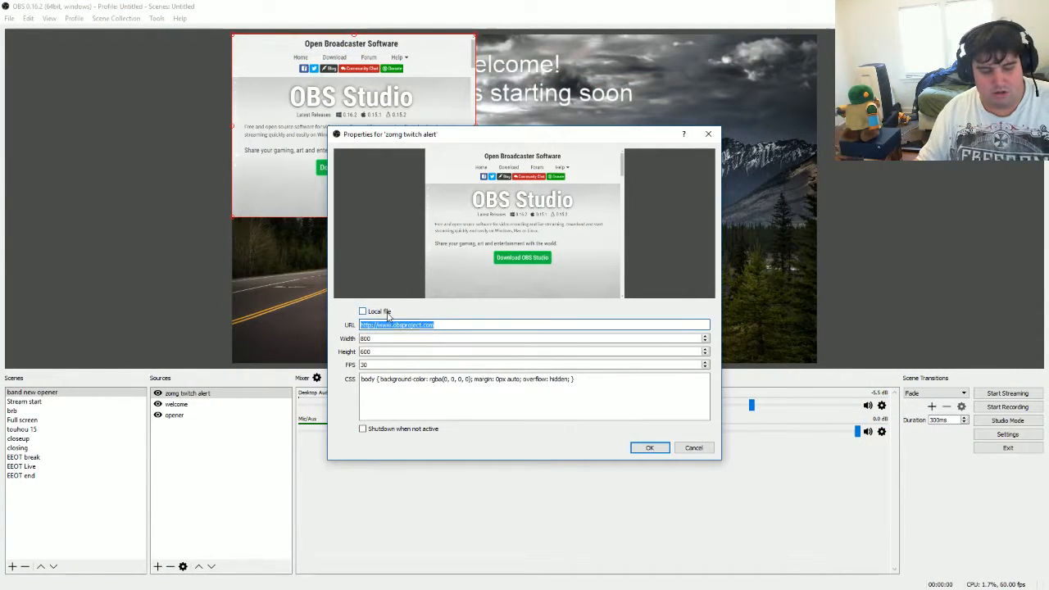
{"action": "key", "text": "ctrl+v"}
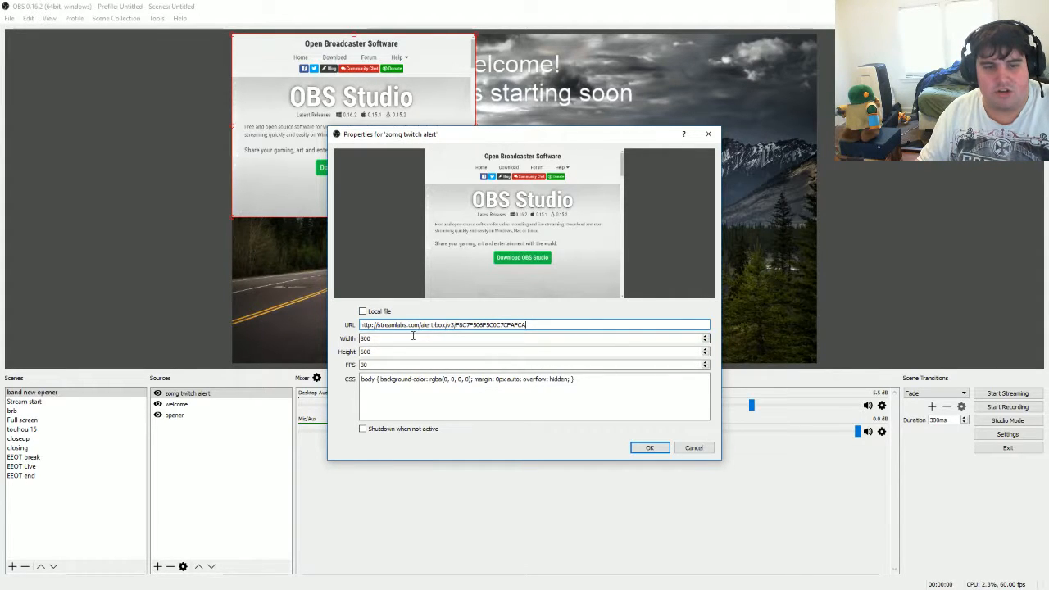
{"action": "left_click", "coordinate": [409, 337]}
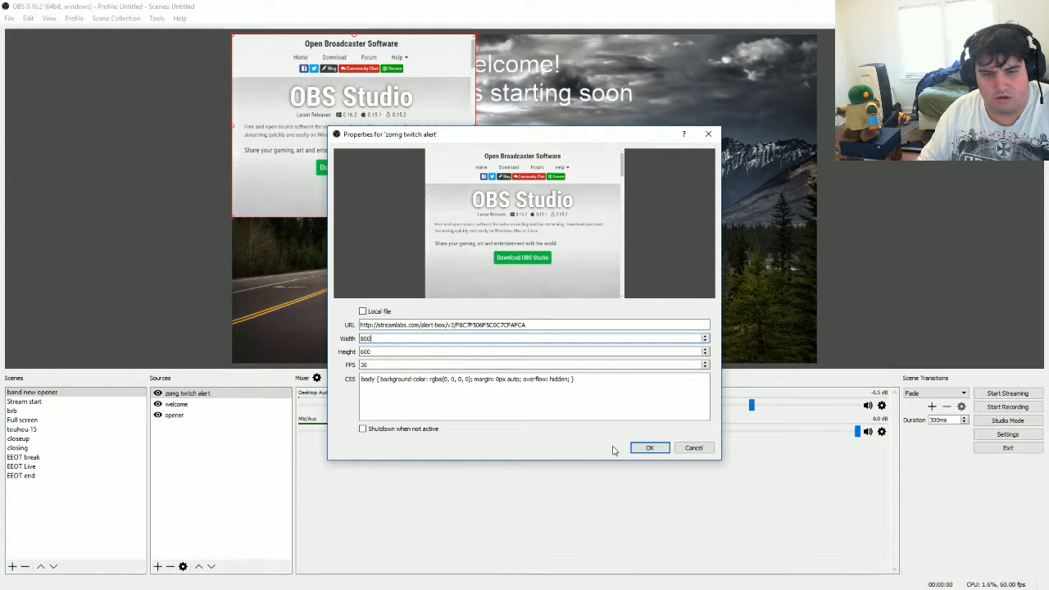
{"action": "left_click", "coordinate": [648, 449]}
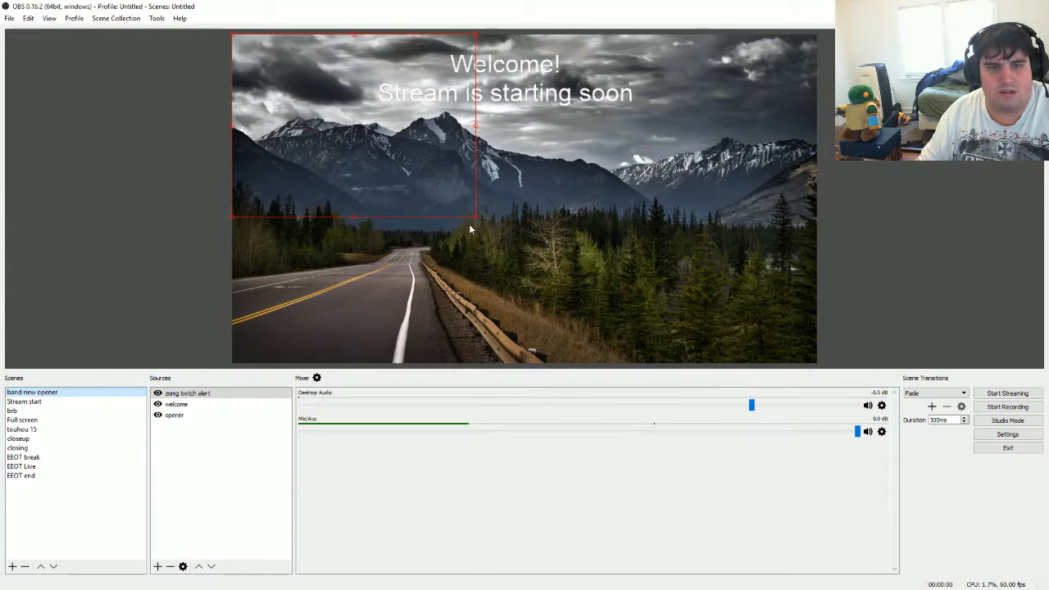
Shrink the zomg twitch alert source to about three quarters of its size and place it over the road in the preview.
{"action": "left_click_drag", "start_coordinate": [476, 218], "coordinate": [415, 174]}
{"action": "left_click_drag", "start_coordinate": [336, 123], "coordinate": [358, 295]}
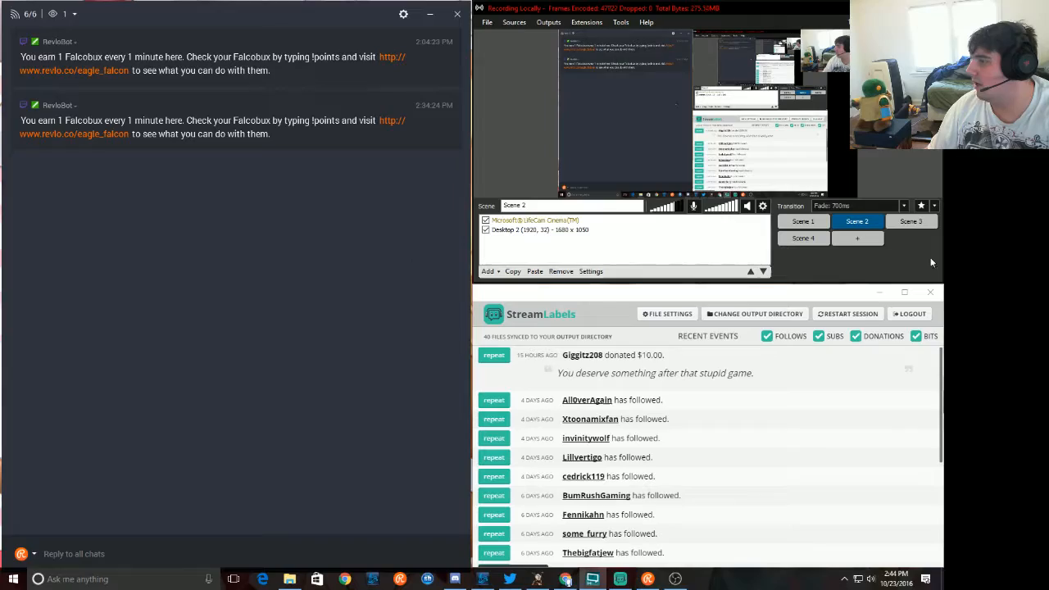
Switch to the Streamlabs page in the browser, open the Chat Box widget settings and highlight its widget URL.
{"action": "left_click", "coordinate": [917, 225]}
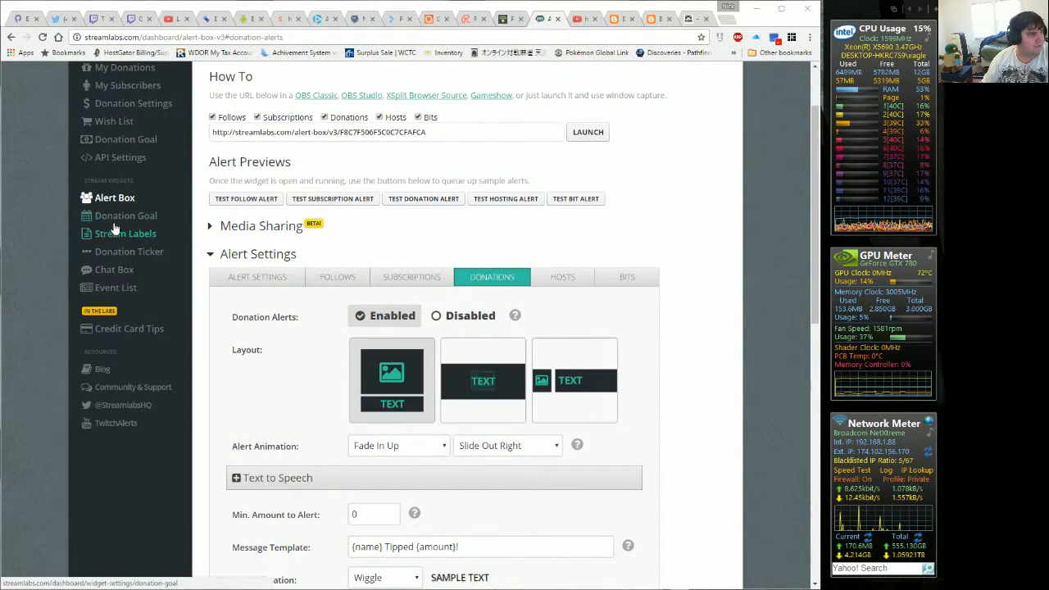
{"action": "left_click", "coordinate": [109, 279]}
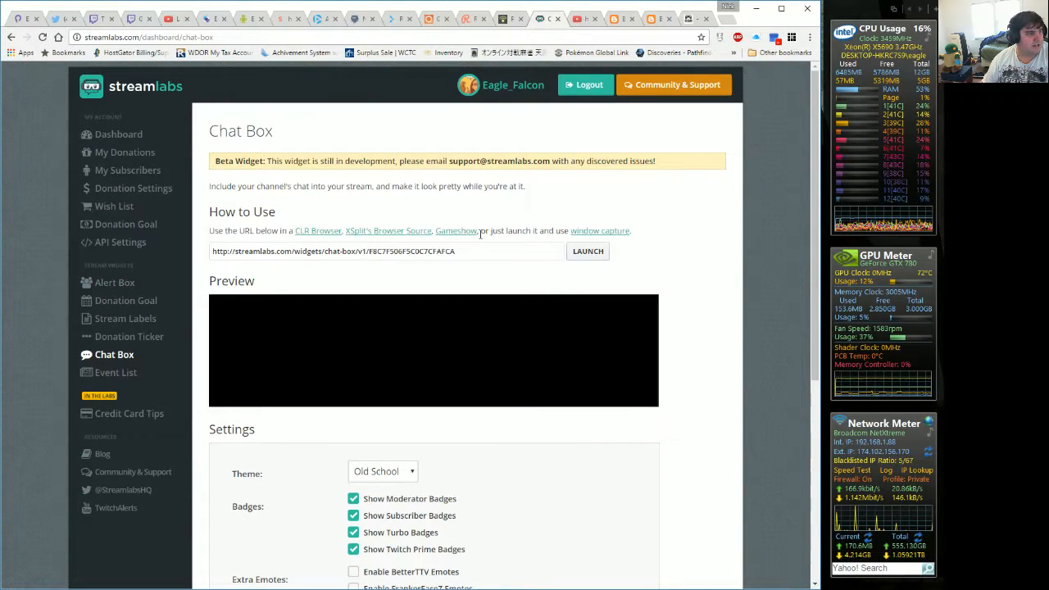
{"action": "left_click", "coordinate": [461, 253]}
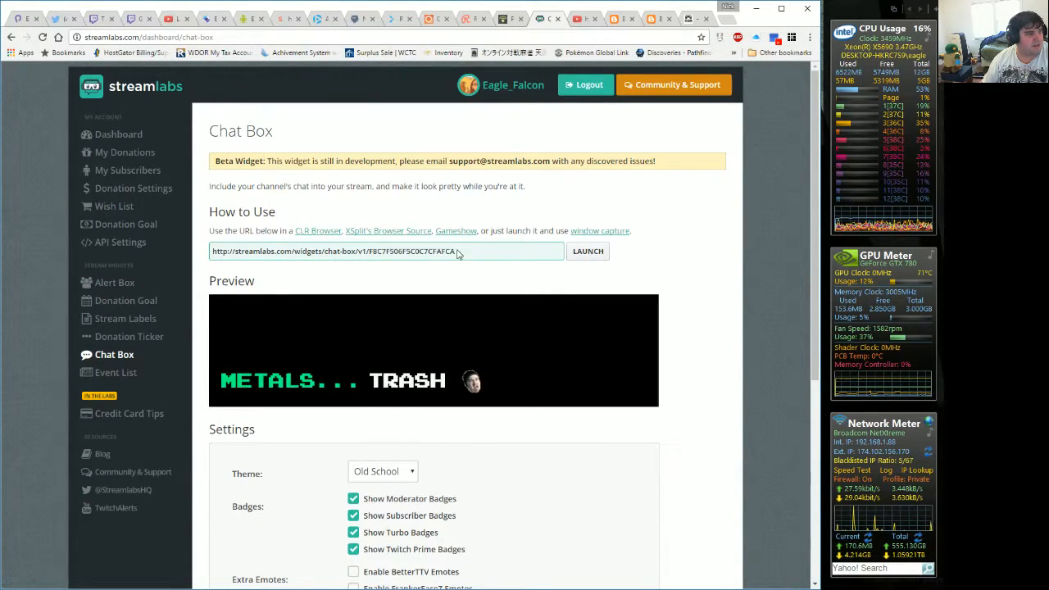
{"action": "left_click_drag", "start_coordinate": [458, 254], "coordinate": [209, 252]}
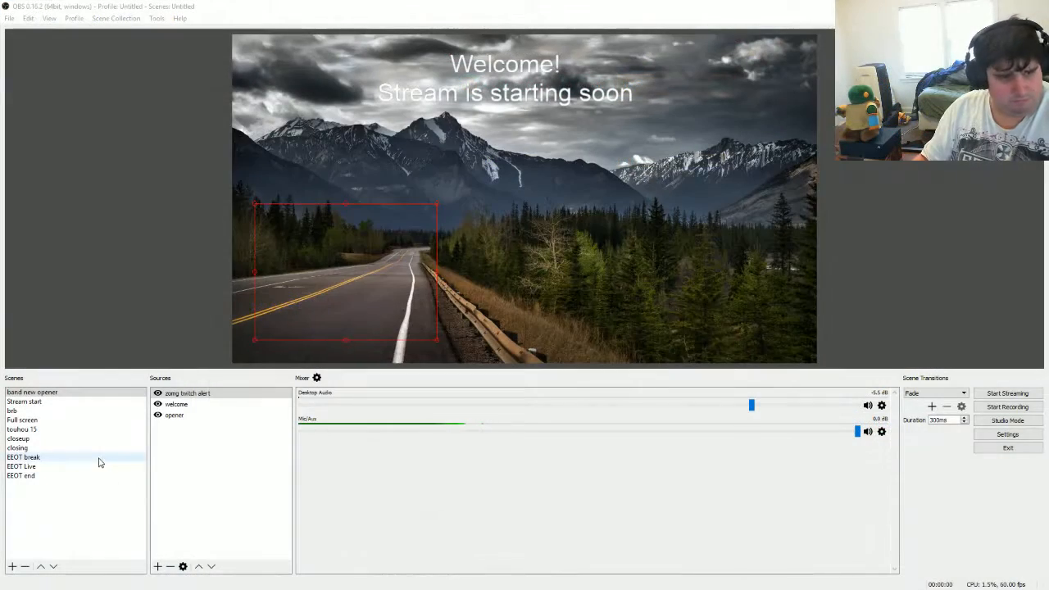
Create a new scene named "main screne turn on".
{"action": "left_click", "coordinate": [12, 567]}
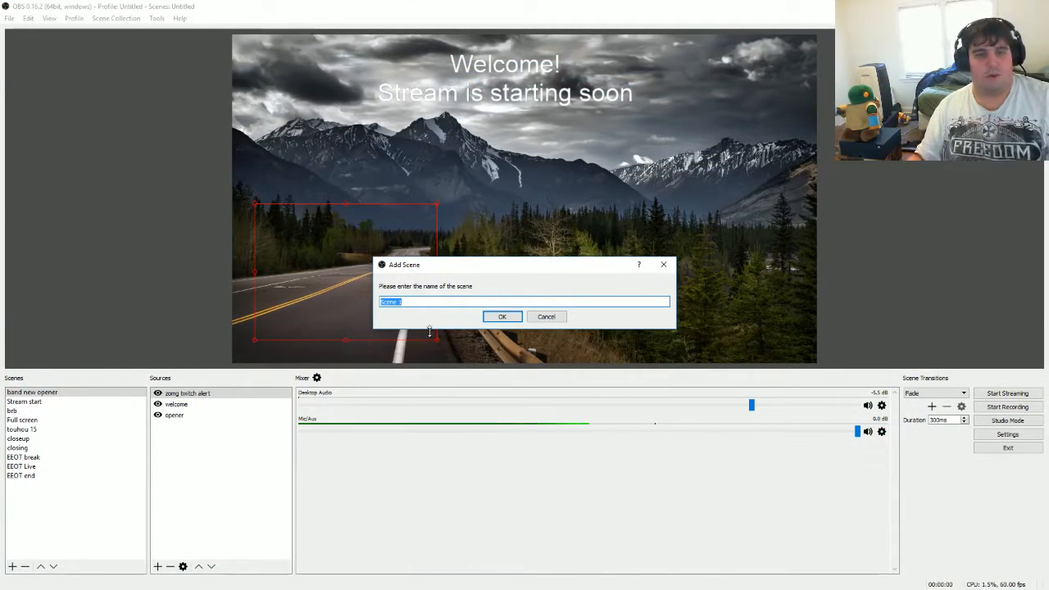
{"action": "type", "text": "main s"}
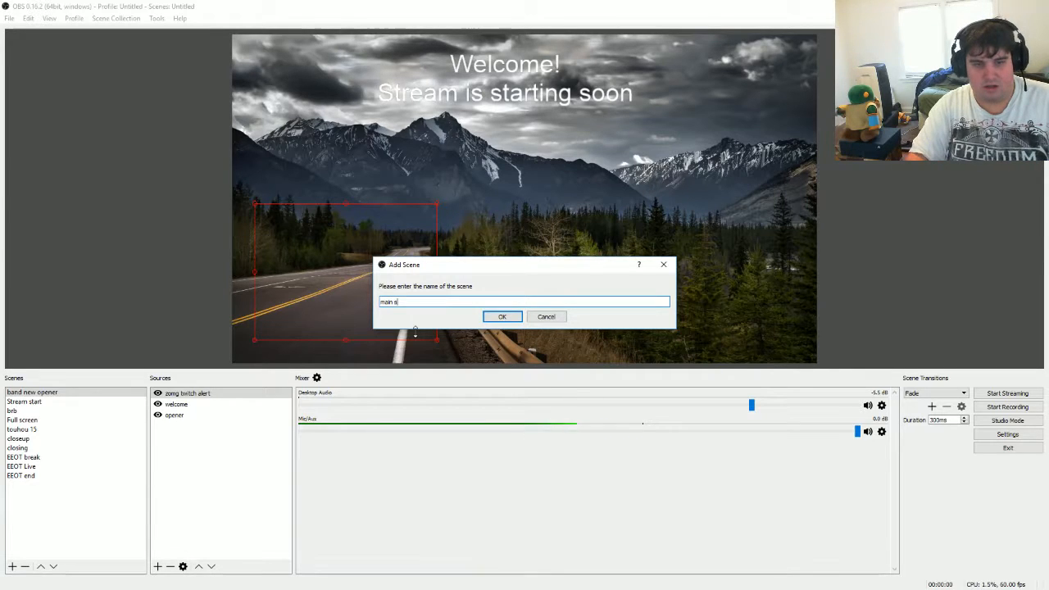
{"action": "type", "text": "crene tur"}
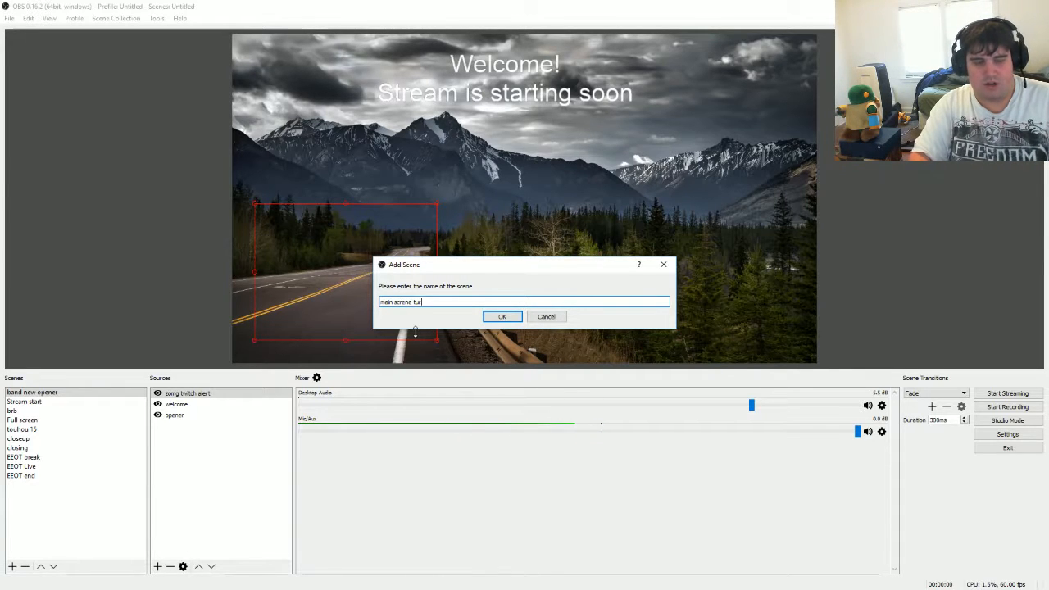
{"action": "type", "text": "n on"}
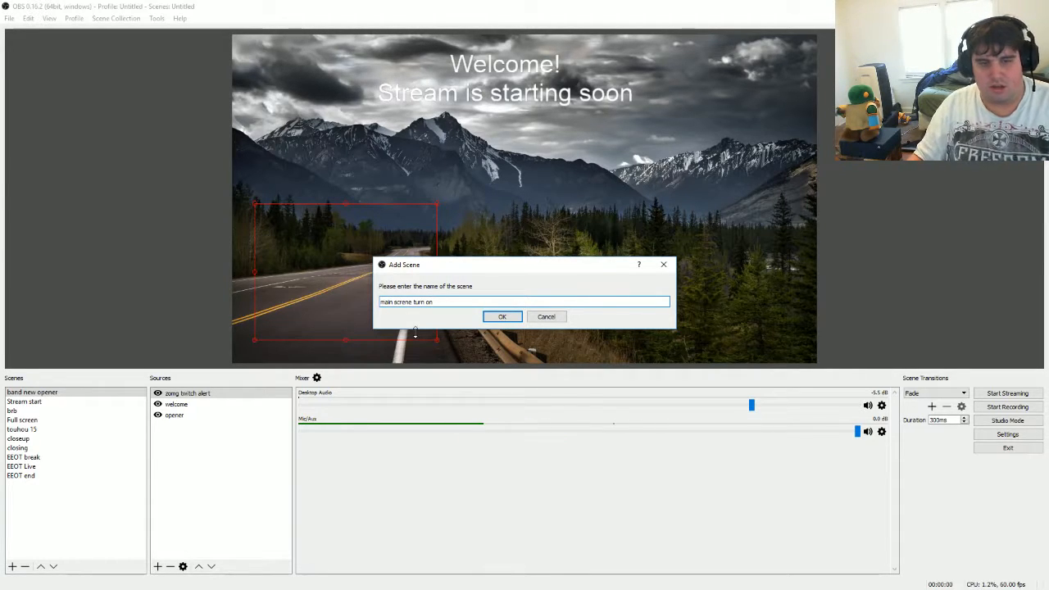
{"action": "left_click", "coordinate": [501, 317]}
Move the main screne turn on scene up the scene list to directly below band new opener.
{"action": "left_click", "coordinate": [39, 566]}
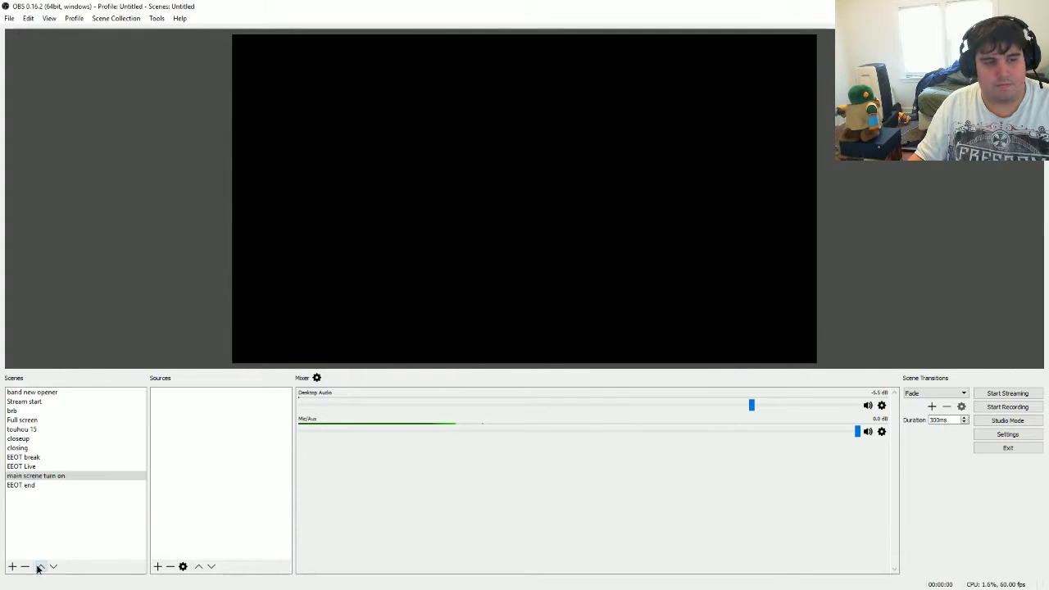
{"action": "left_click", "coordinate": [40, 567]}
{"action": "left_click", "coordinate": [40, 566]}
{"action": "left_click", "coordinate": [39, 566]}
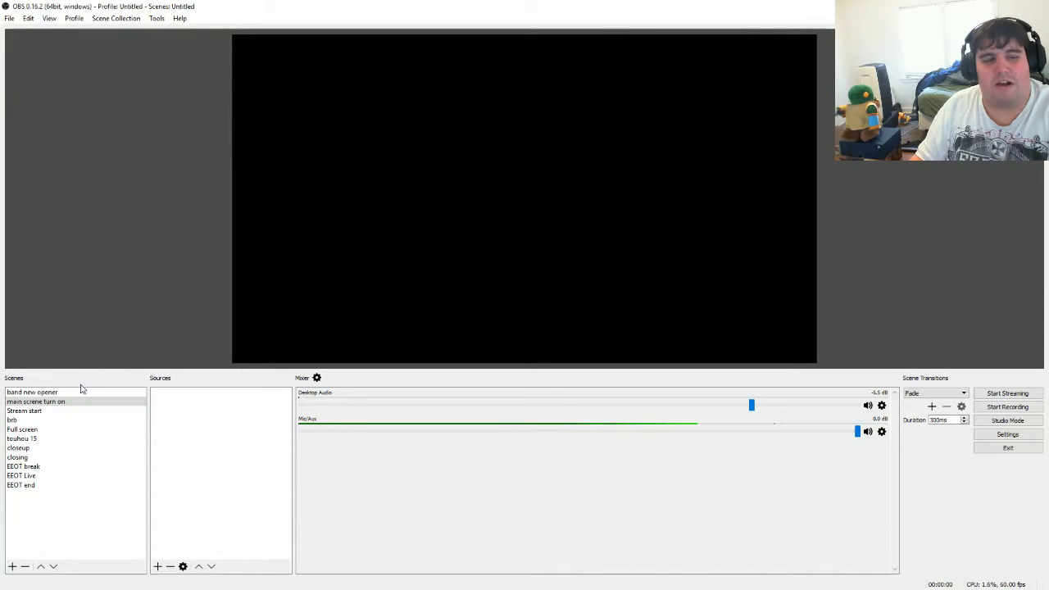
Put the Microsoft Minesweeper window away and add a new Game Capture source named "minesweeper" to the main screne turn on scene.
{"action": "left_click", "coordinate": [156, 567]}
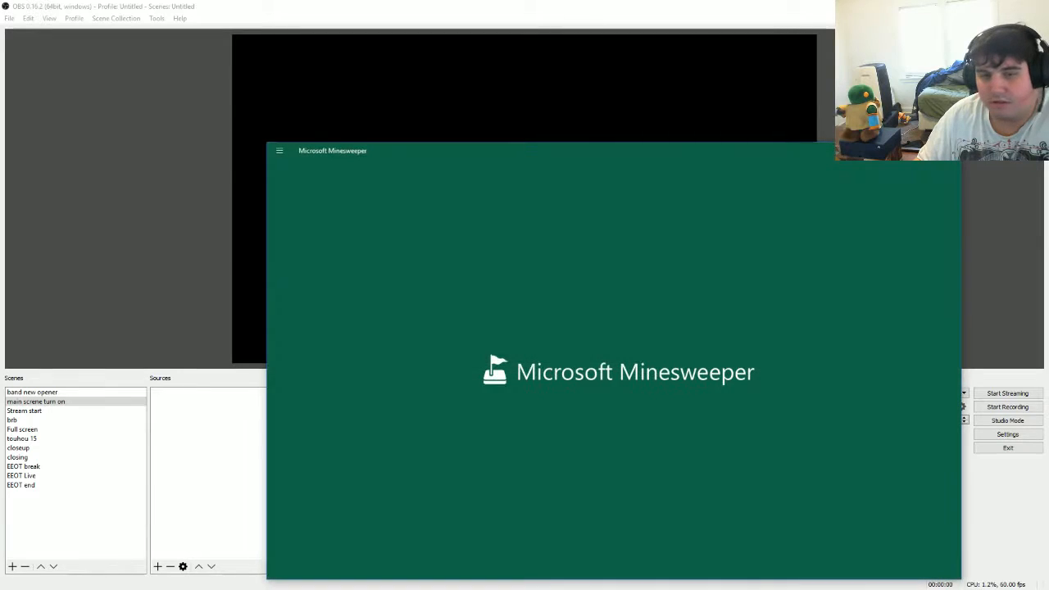
{"action": "left_click", "coordinate": [868, 151]}
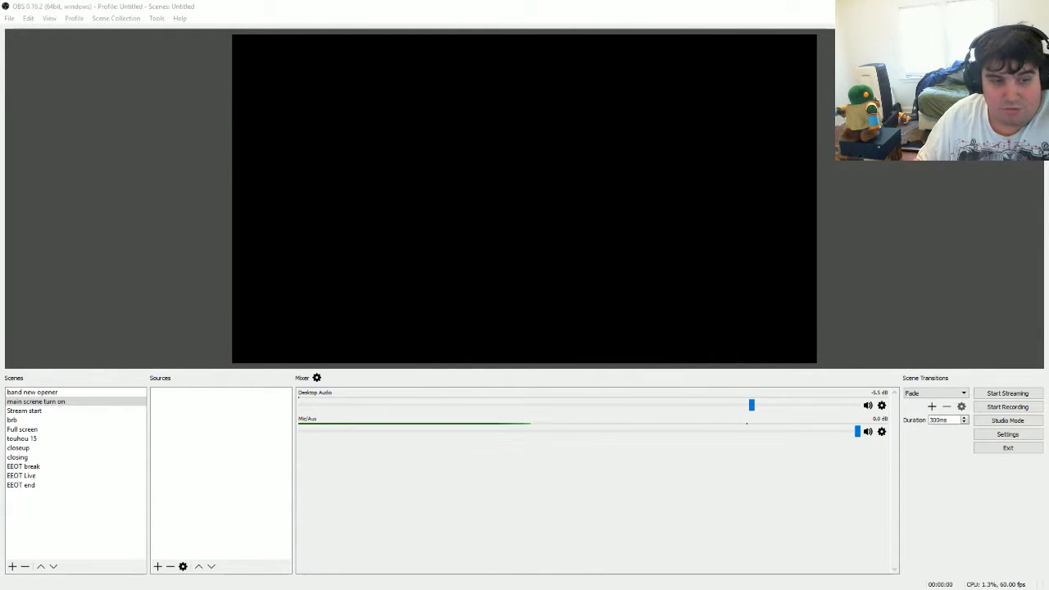
{"action": "left_click", "coordinate": [158, 569]}
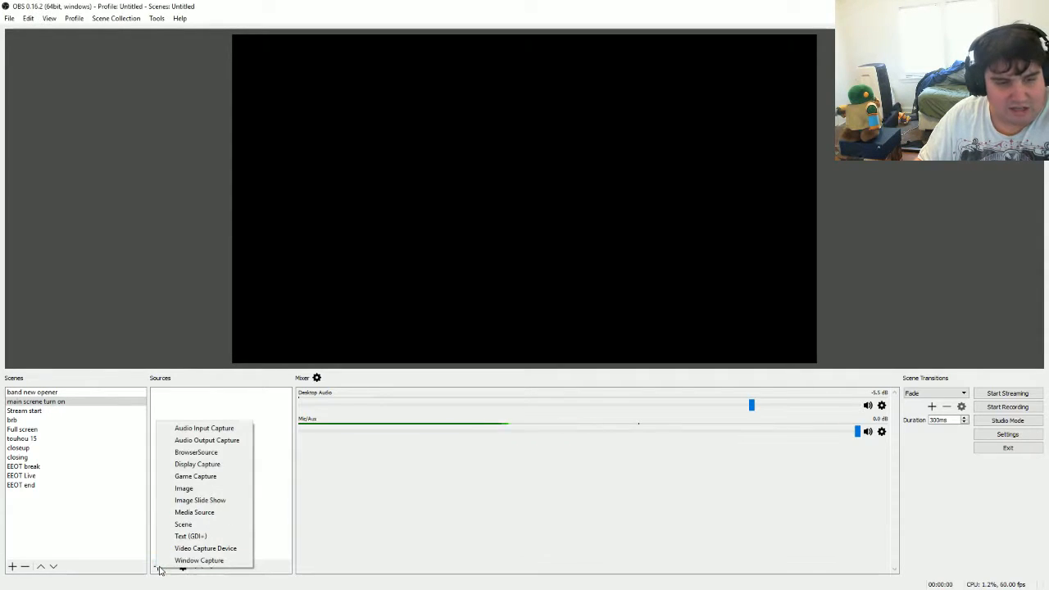
{"action": "left_click", "coordinate": [209, 480]}
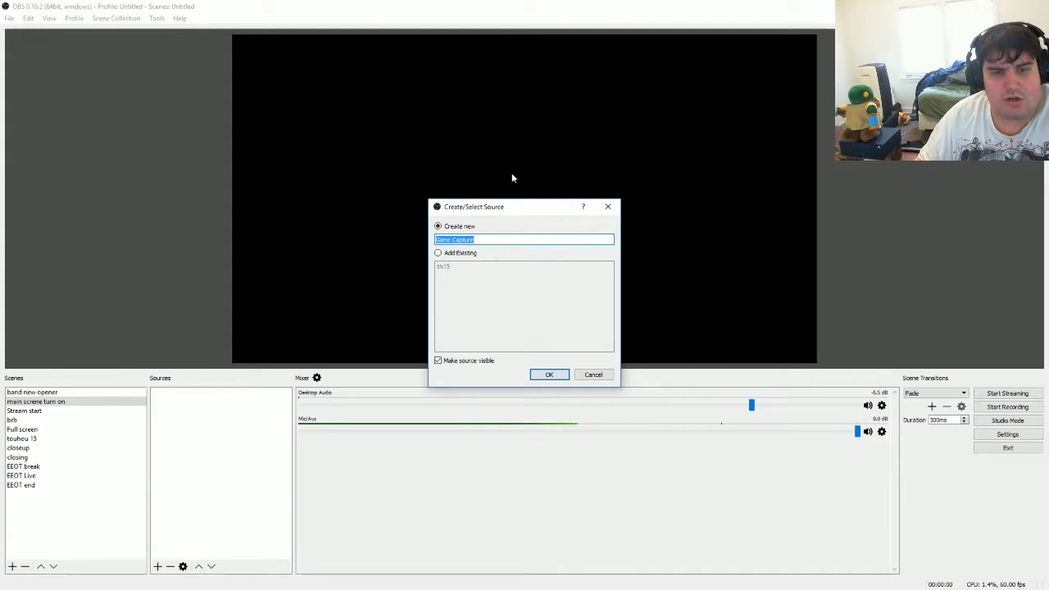
{"action": "type", "text": "minesweeper"}
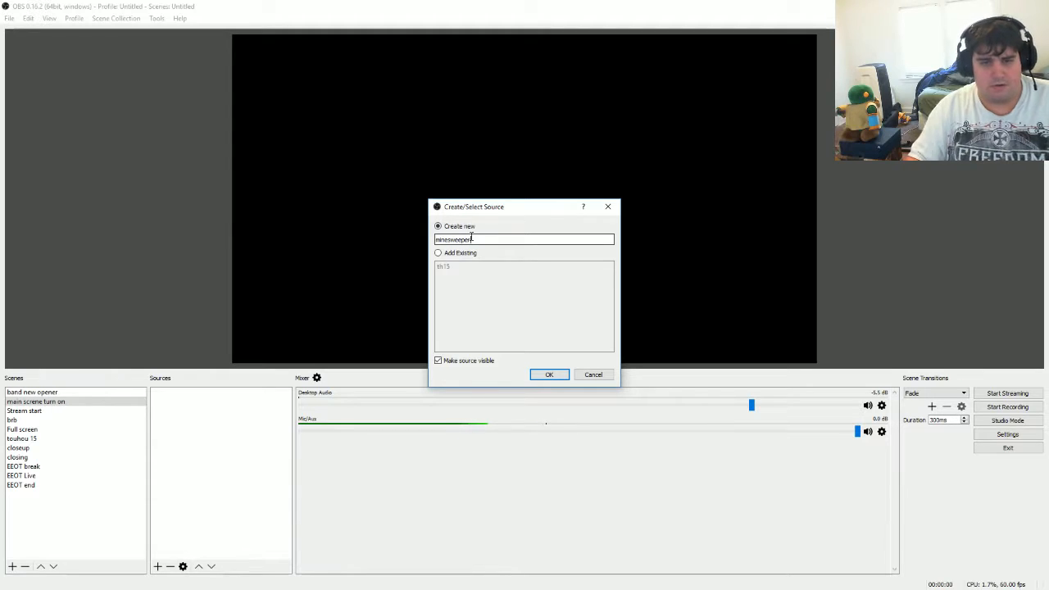
{"action": "left_click", "coordinate": [549, 375]}
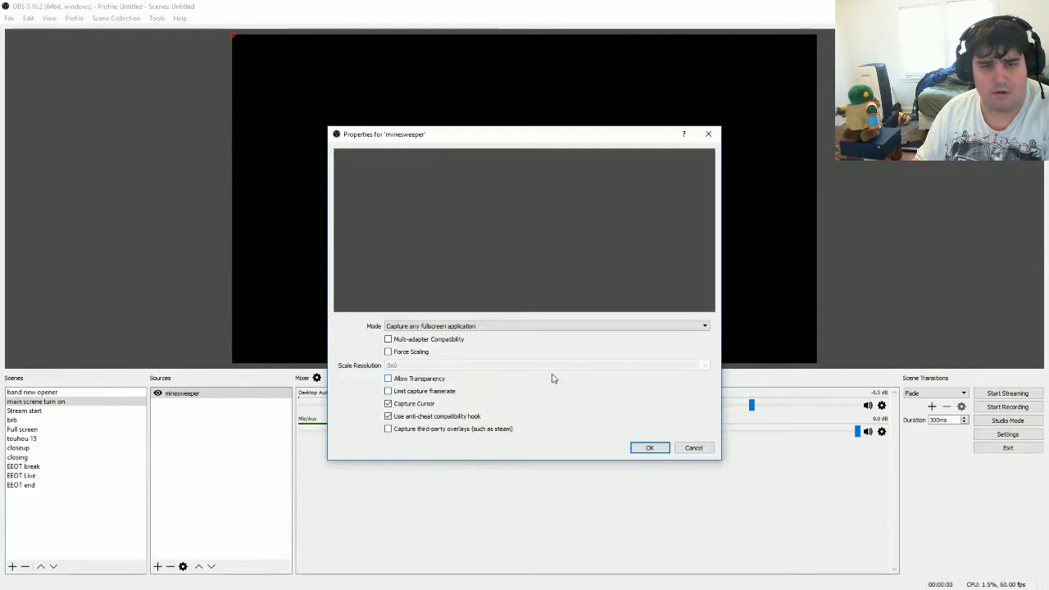
Set the minesweeper source to capture a specific window, choose Microsoft Minesweeper as the window, and accept its properties.
{"action": "left_click", "coordinate": [446, 328]}
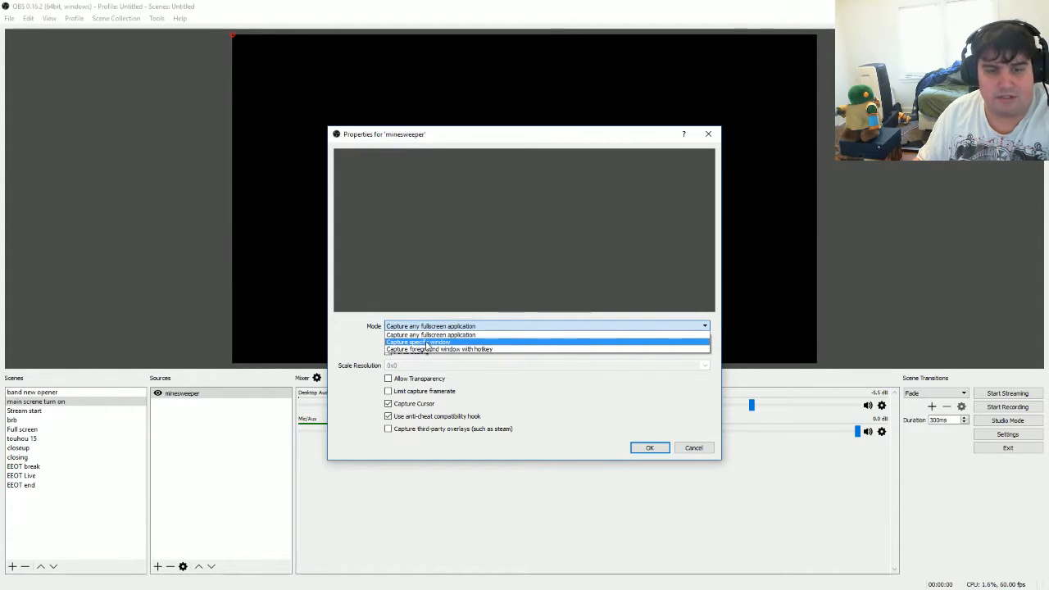
{"action": "left_click", "coordinate": [427, 343]}
{"action": "left_click", "coordinate": [434, 327]}
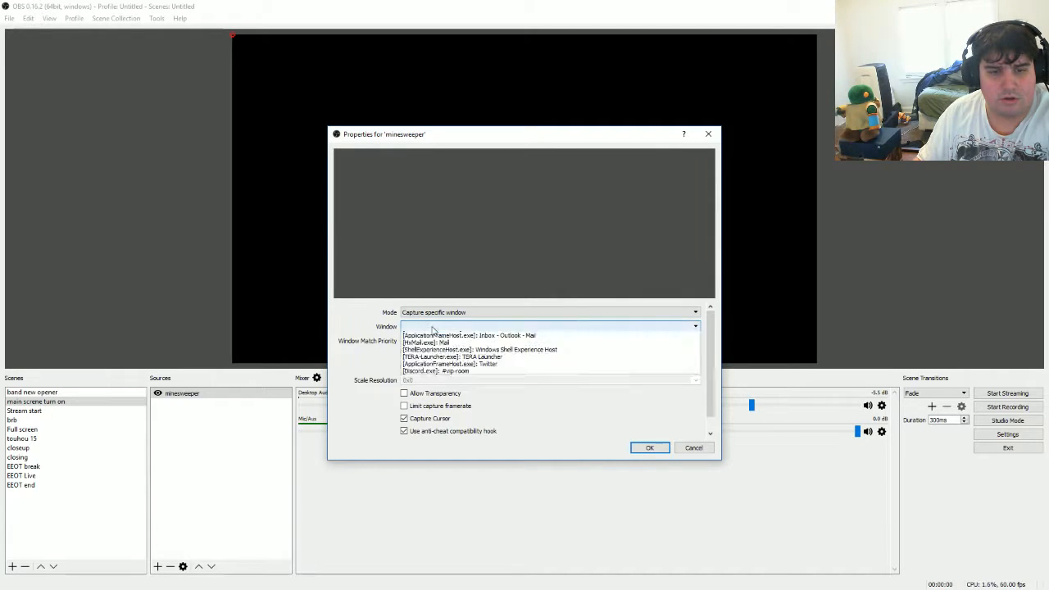
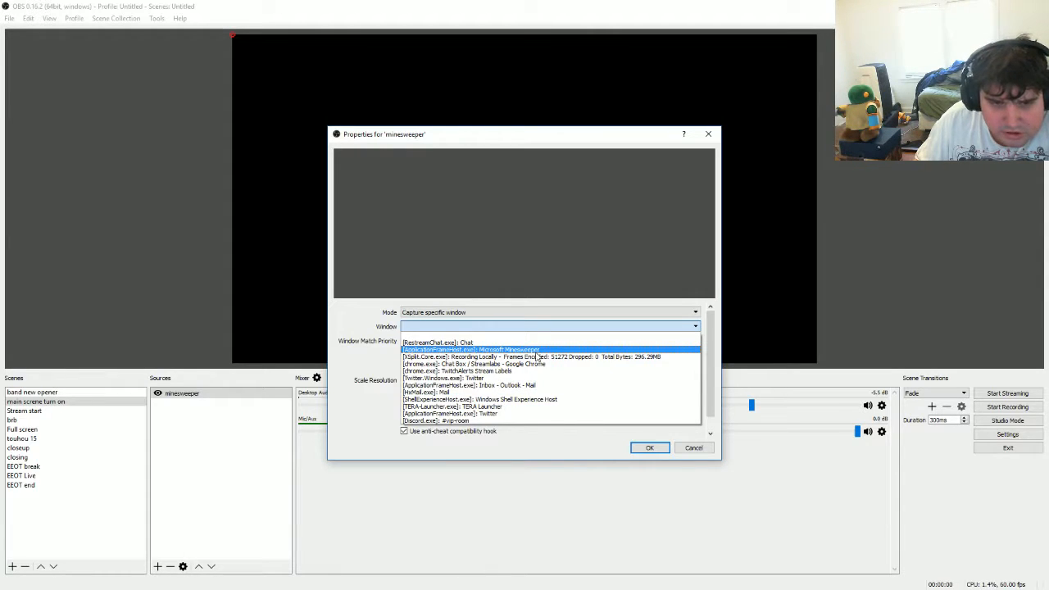
{"action": "left_click", "coordinate": [528, 351]}
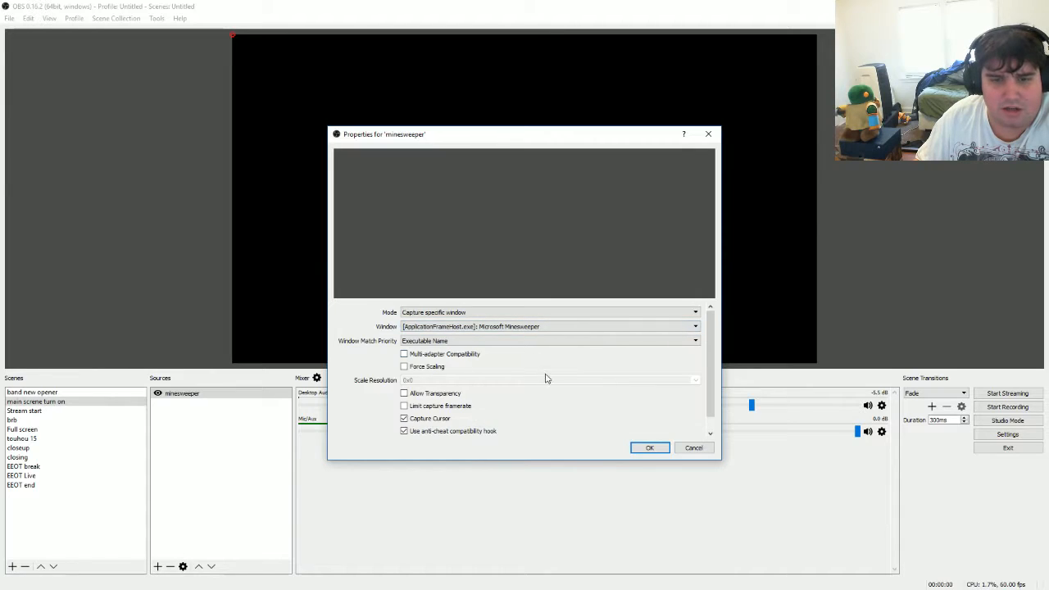
{"action": "left_click", "coordinate": [647, 451]}
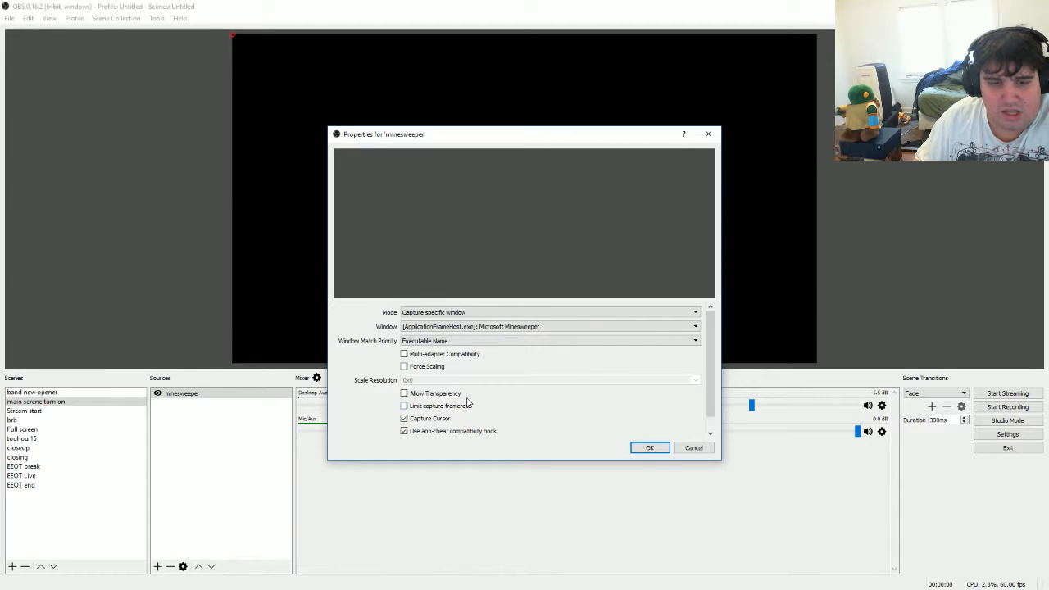
{"action": "left_click", "coordinate": [650, 447]}
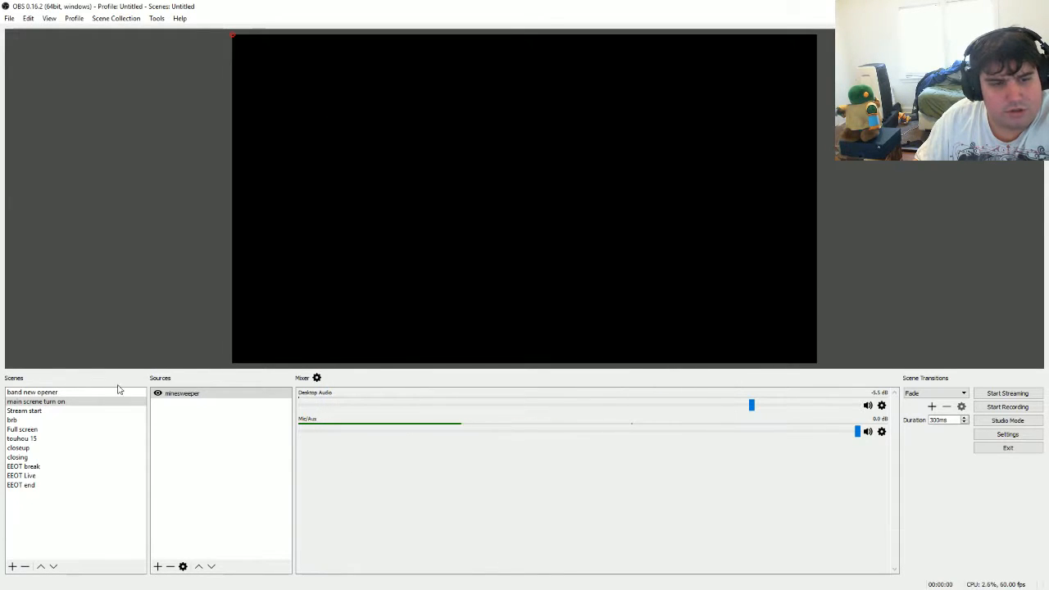
Clear the minesweeper source's capture window by choosing the blank entry, and accept its properties.
{"action": "left_click", "coordinate": [184, 394]}
{"action": "left_click", "coordinate": [158, 394]}
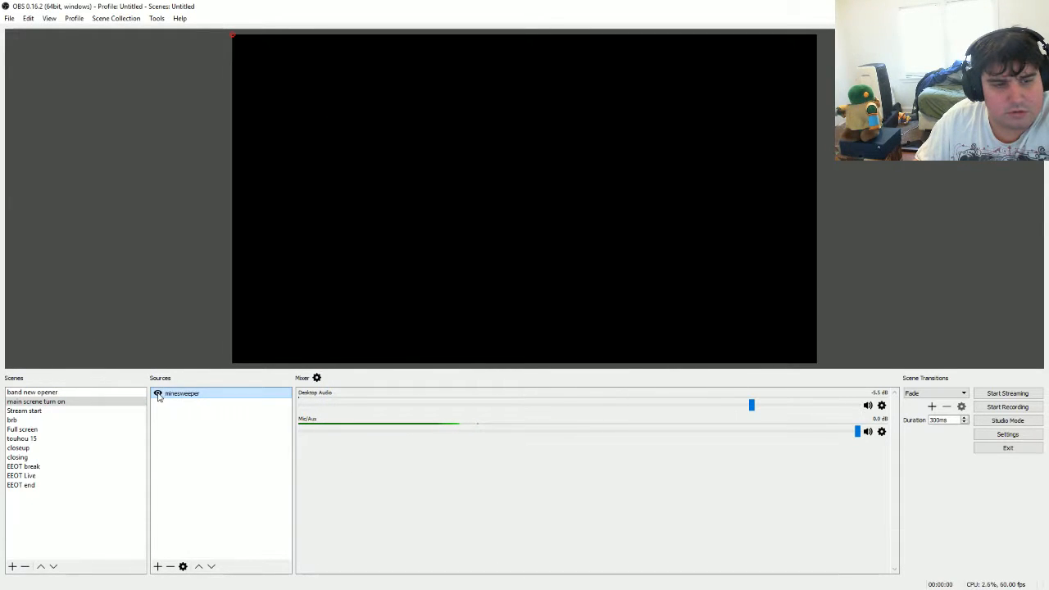
{"action": "right_click", "coordinate": [173, 400]}
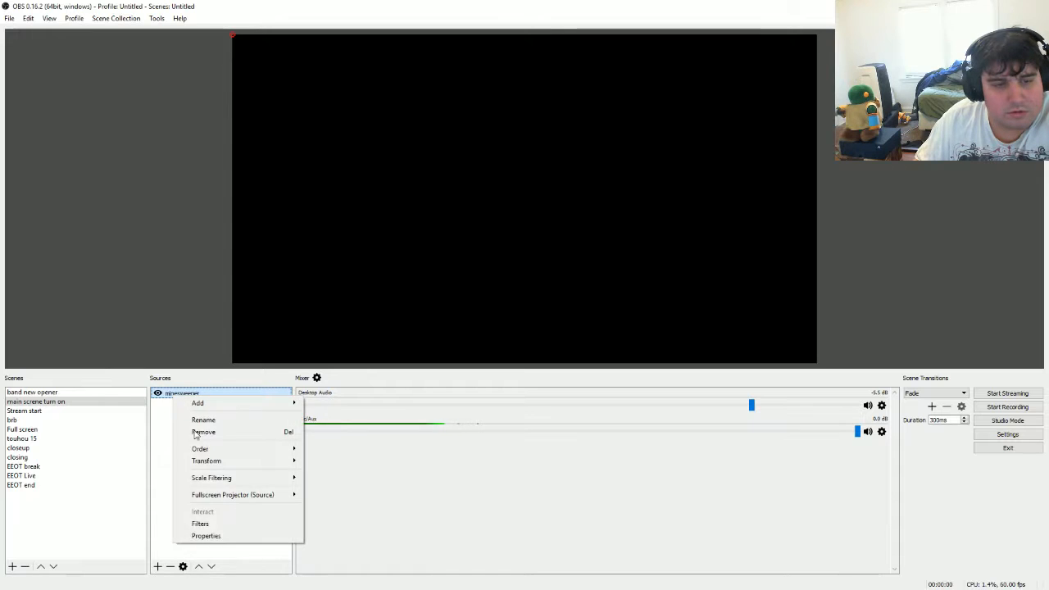
{"action": "left_click", "coordinate": [219, 538]}
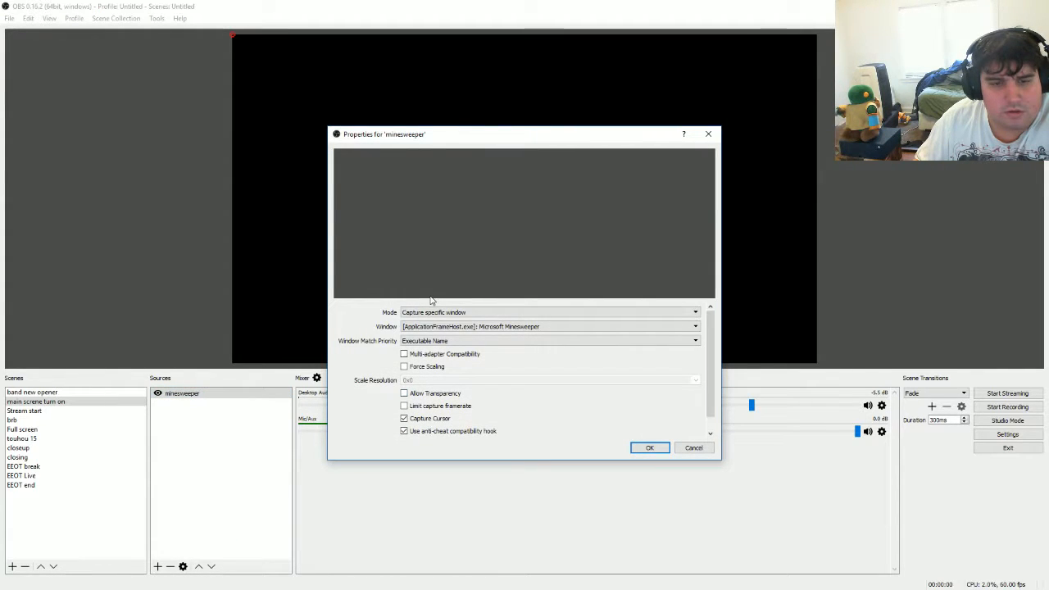
{"action": "left_click", "coordinate": [429, 328]}
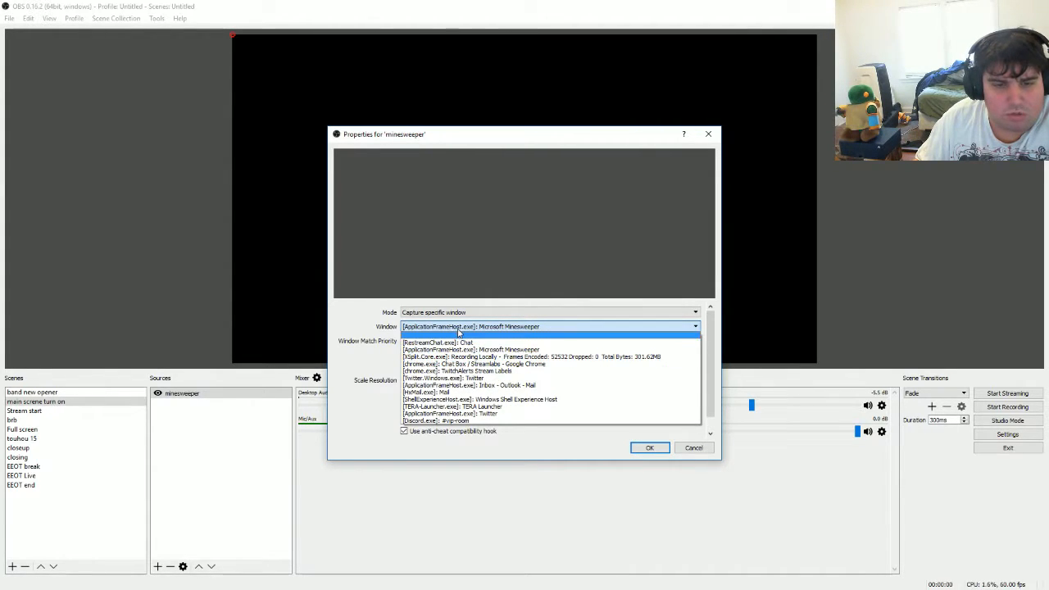
{"action": "left_click", "coordinate": [457, 336]}
{"action": "left_click", "coordinate": [457, 327]}
{"action": "left_click", "coordinate": [452, 338]}
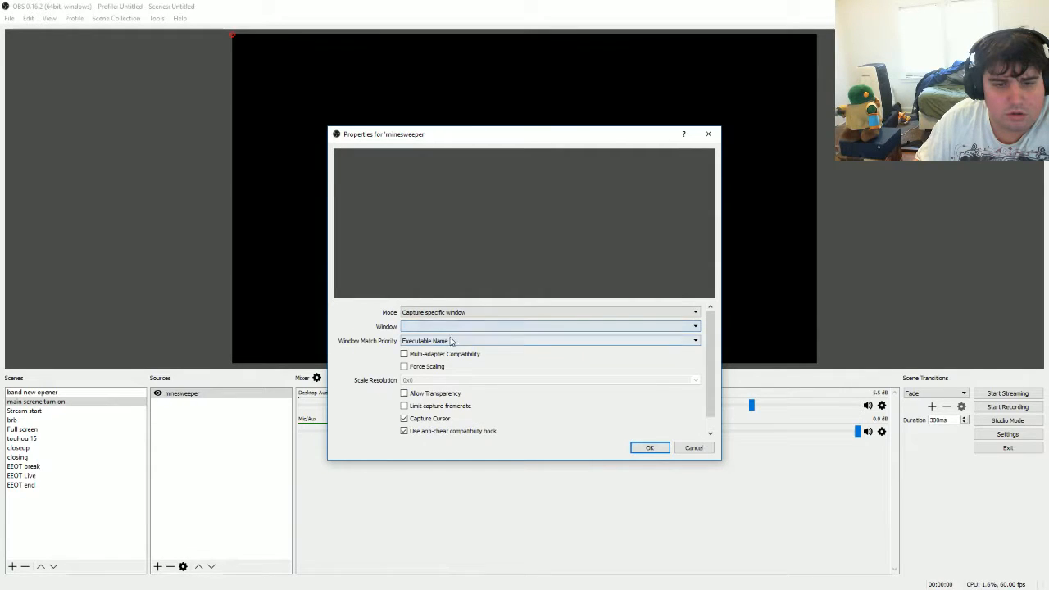
{"action": "left_click", "coordinate": [646, 447]}
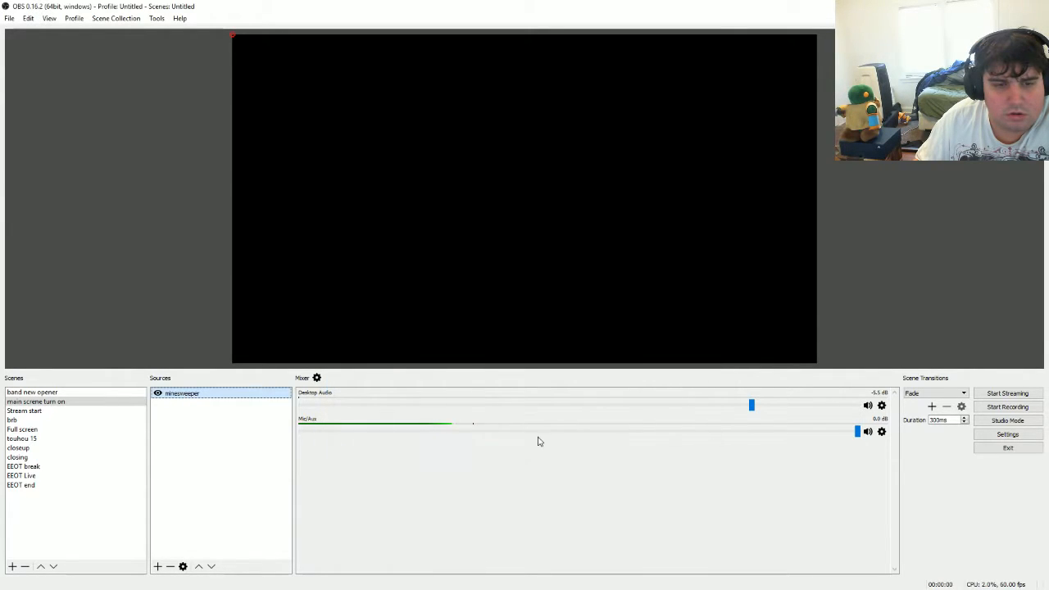
Reopen the minesweeper source's properties and choose Microsoft Minesweeper as the window, keeping the mode at Capture specific window.
{"action": "right_click", "coordinate": [219, 396]}
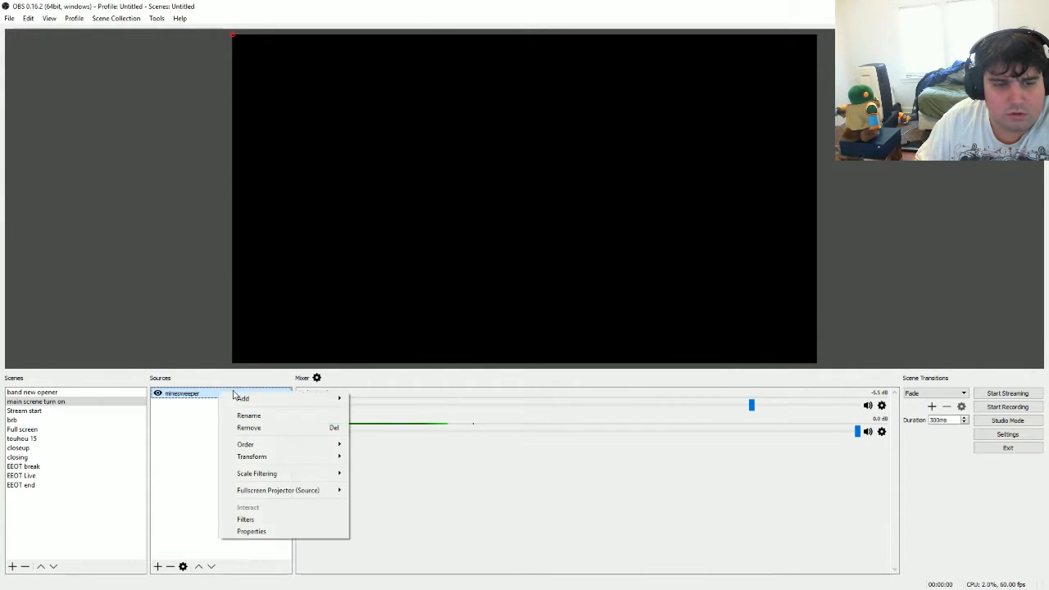
{"action": "left_click", "coordinate": [282, 532]}
{"action": "left_click", "coordinate": [450, 326]}
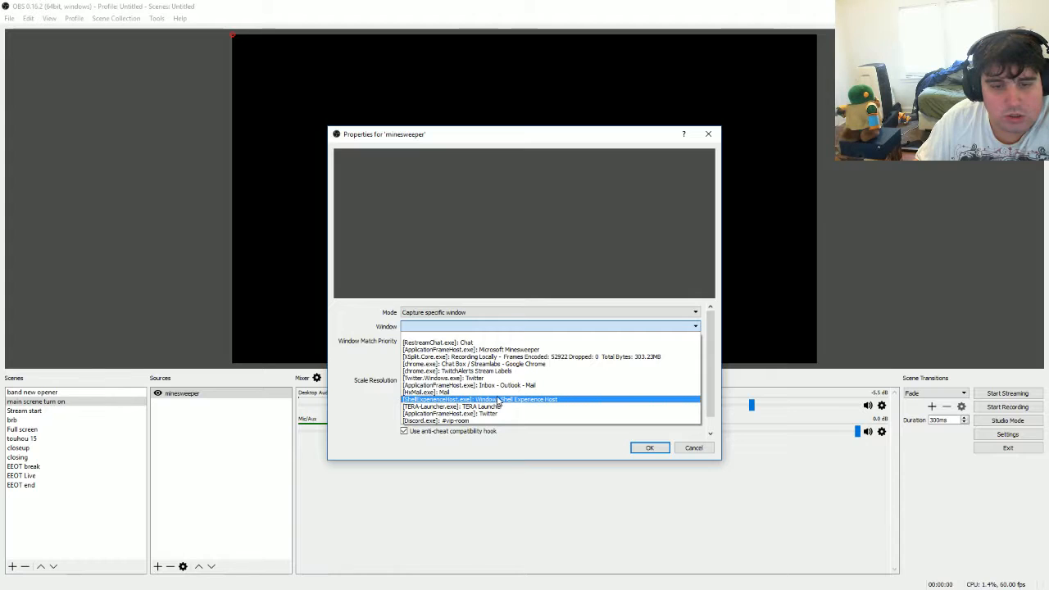
{"action": "left_click", "coordinate": [499, 351]}
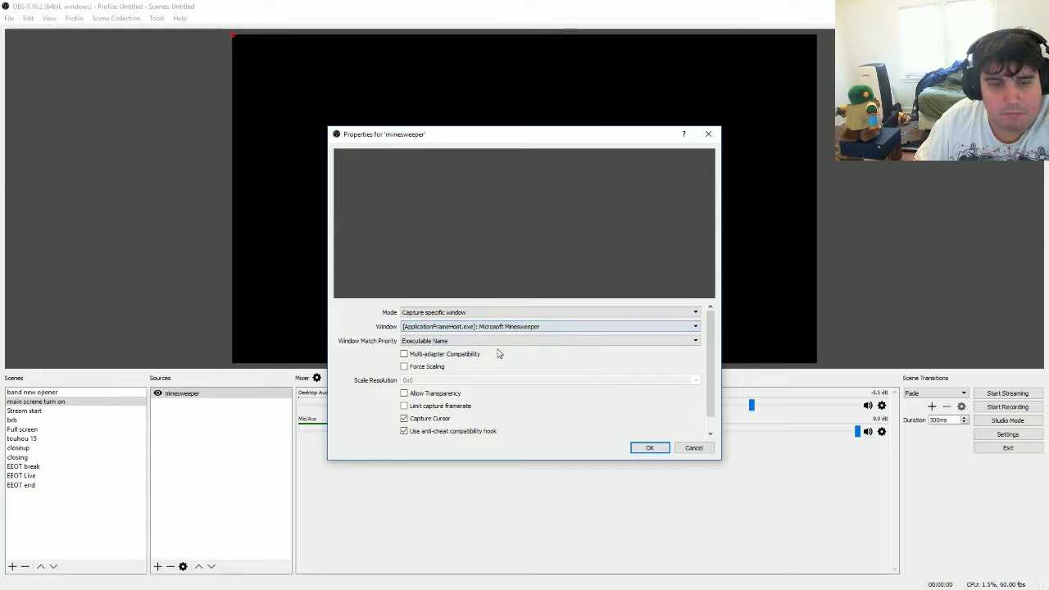
{"action": "left_click", "coordinate": [470, 312]}
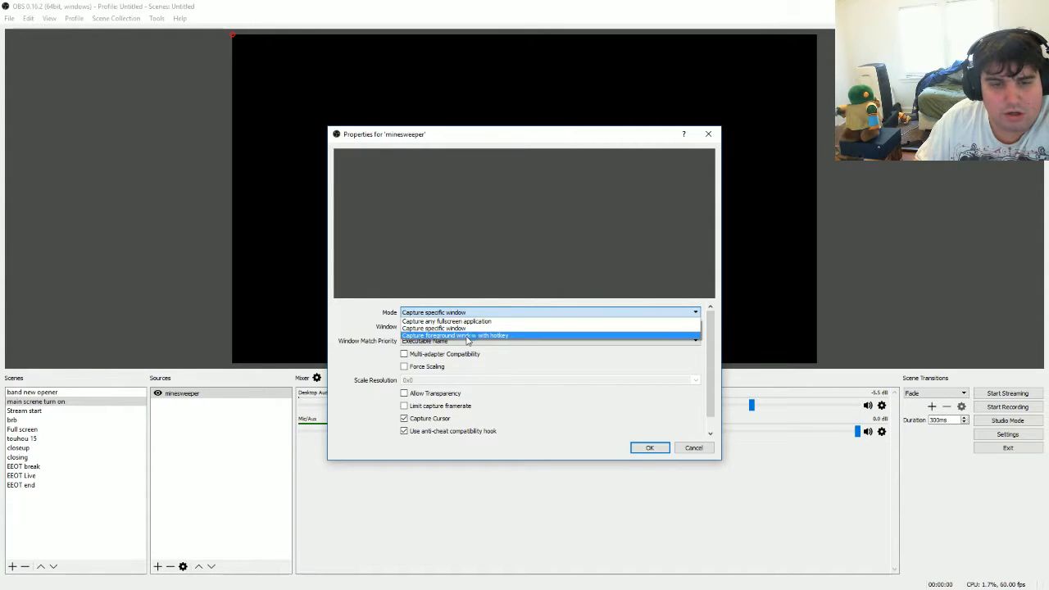
{"action": "left_click", "coordinate": [471, 335]}
{"action": "left_click", "coordinate": [472, 327]}
{"action": "left_click", "coordinate": [470, 344]}
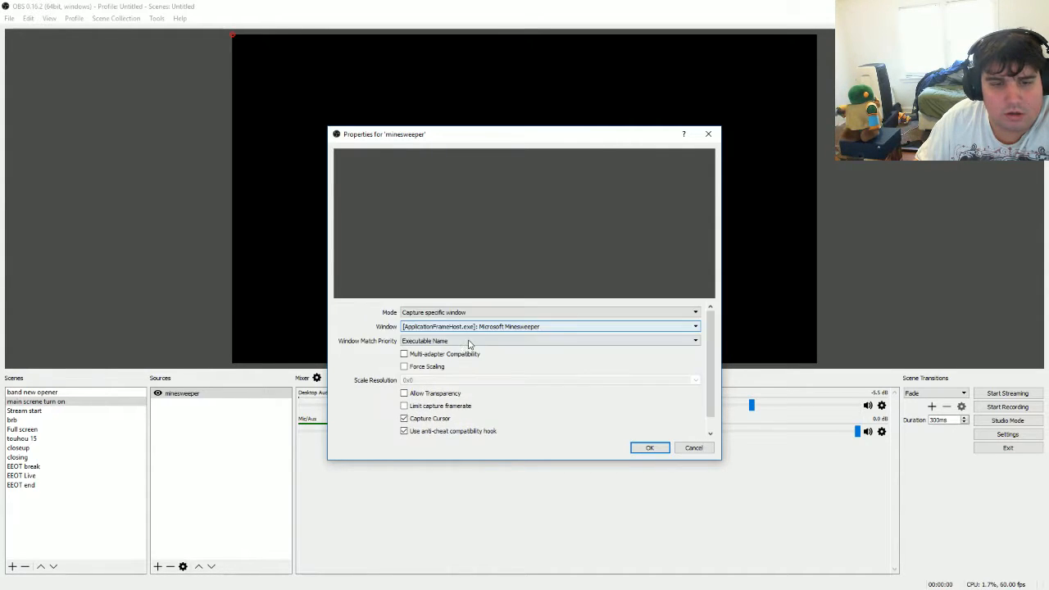
Set the minesweeper source's Window Match Priority to Window Title, reselect Microsoft Minesweeper as the window, and accept the properties.
{"action": "left_click", "coordinate": [572, 341]}
{"action": "left_click", "coordinate": [571, 350]}
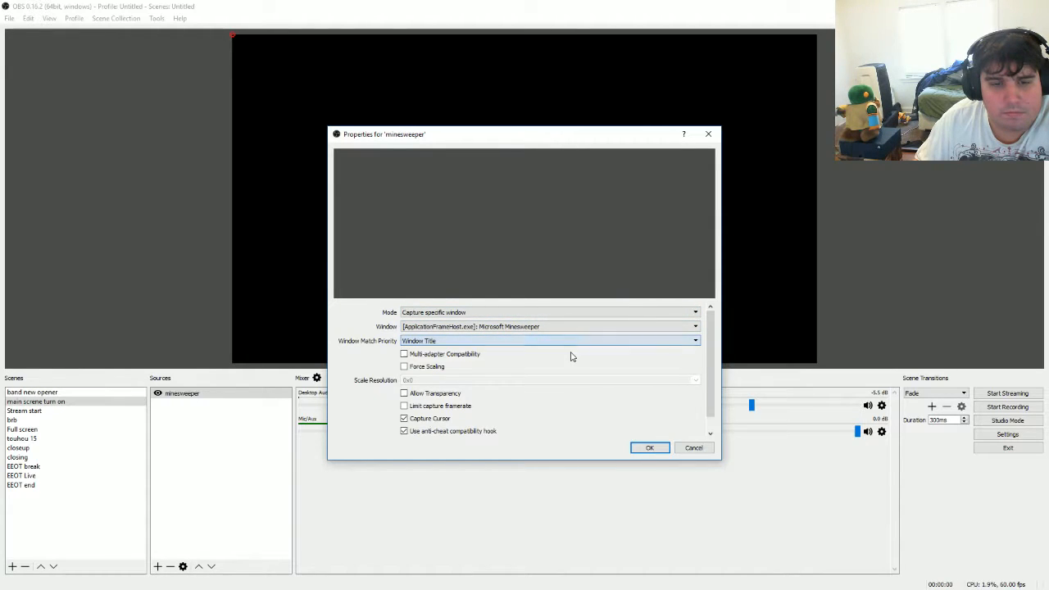
{"action": "left_click", "coordinate": [571, 329]}
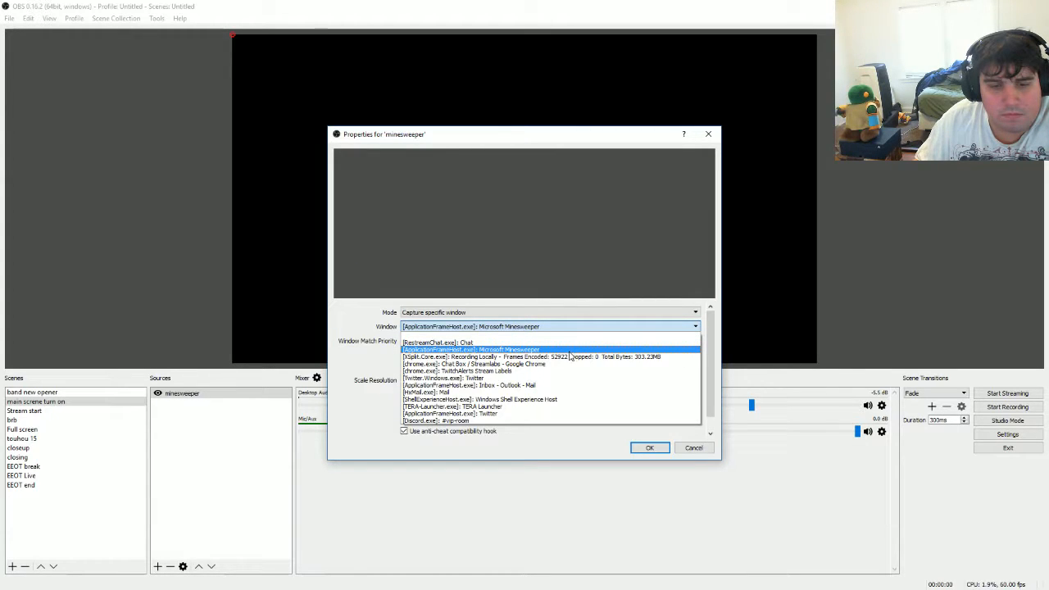
{"action": "left_click", "coordinate": [570, 351]}
{"action": "left_click", "coordinate": [649, 447]}
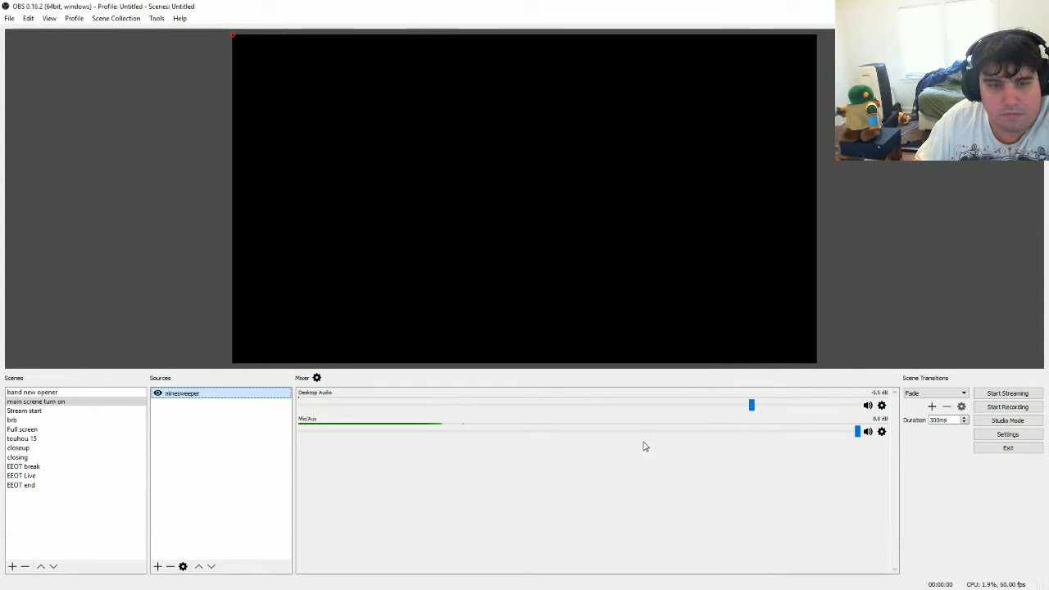
Remove the minesweeper Game Capture source from the main screne turn on scene.
{"action": "right_click", "coordinate": [220, 395]}
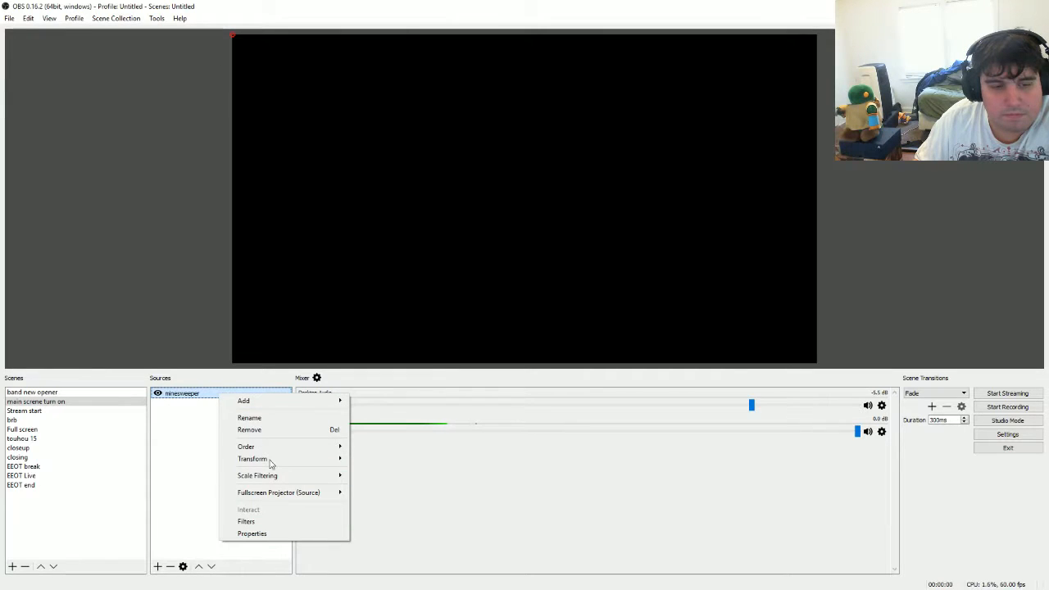
{"action": "left_click", "coordinate": [207, 401]}
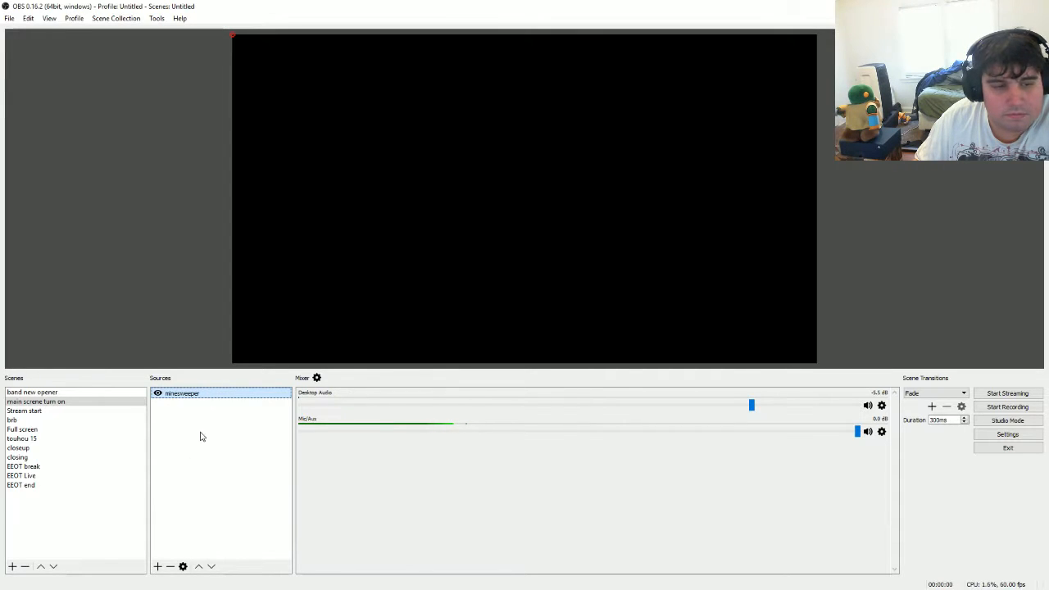
{"action": "left_click", "coordinate": [170, 566]}
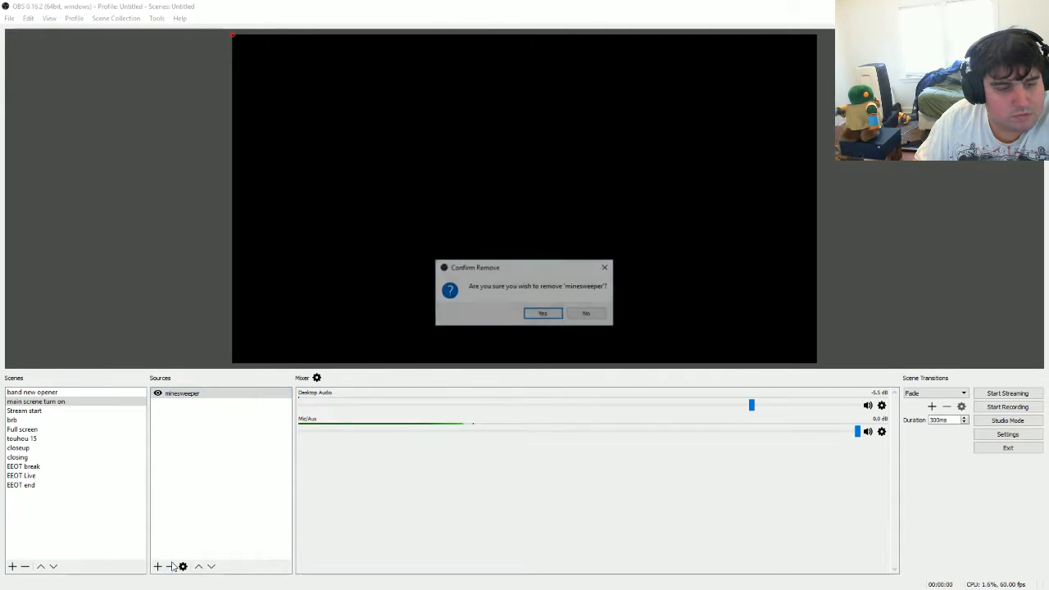
{"action": "left_click", "coordinate": [537, 314]}
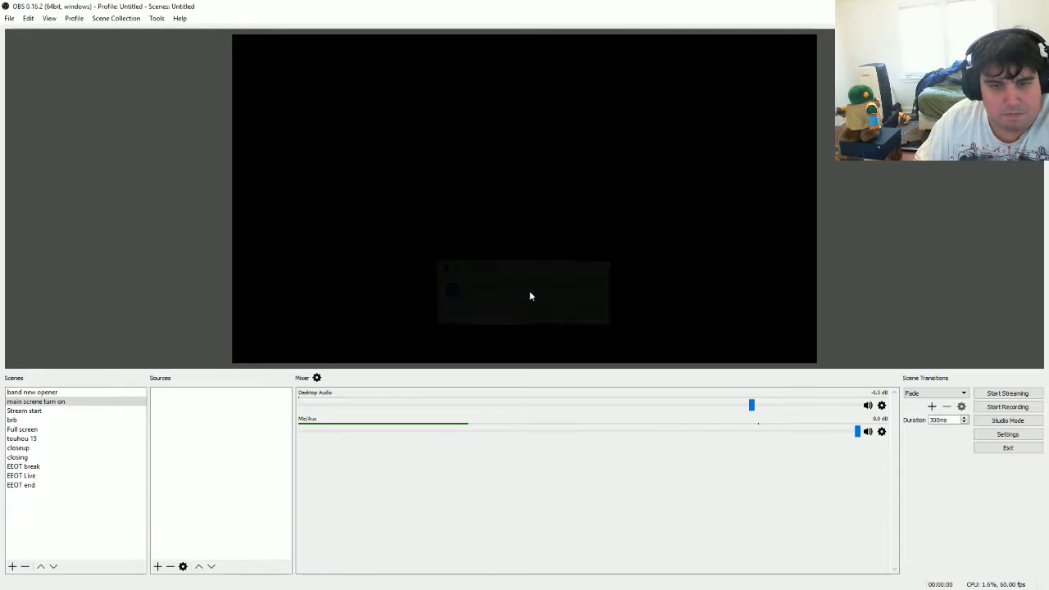
Add a new Window Capture source named "minesweeper" to the main screne turn on scene.
{"action": "left_click", "coordinate": [157, 566]}
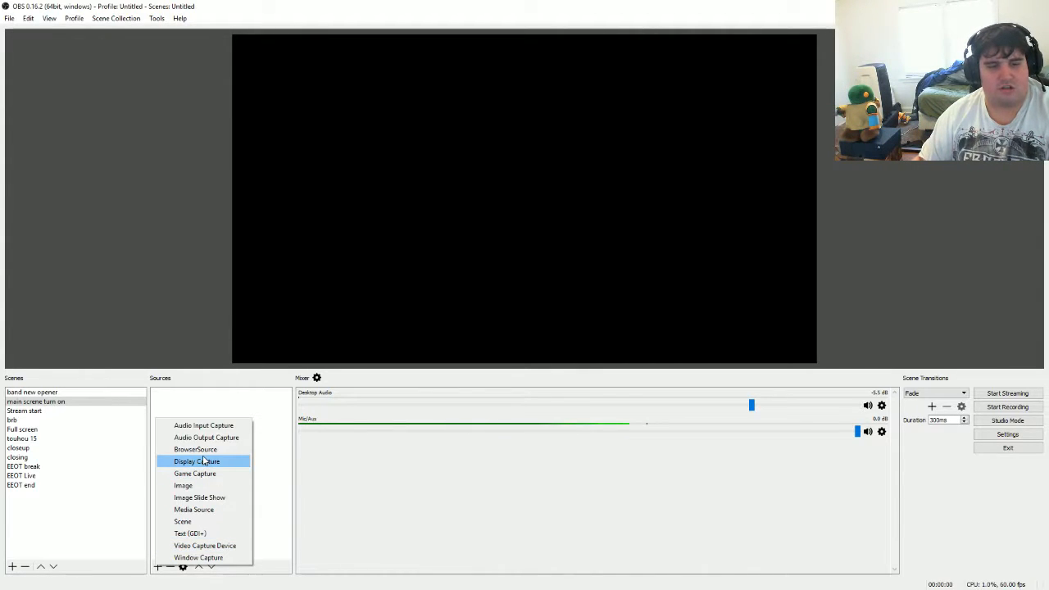
{"action": "left_click", "coordinate": [185, 560]}
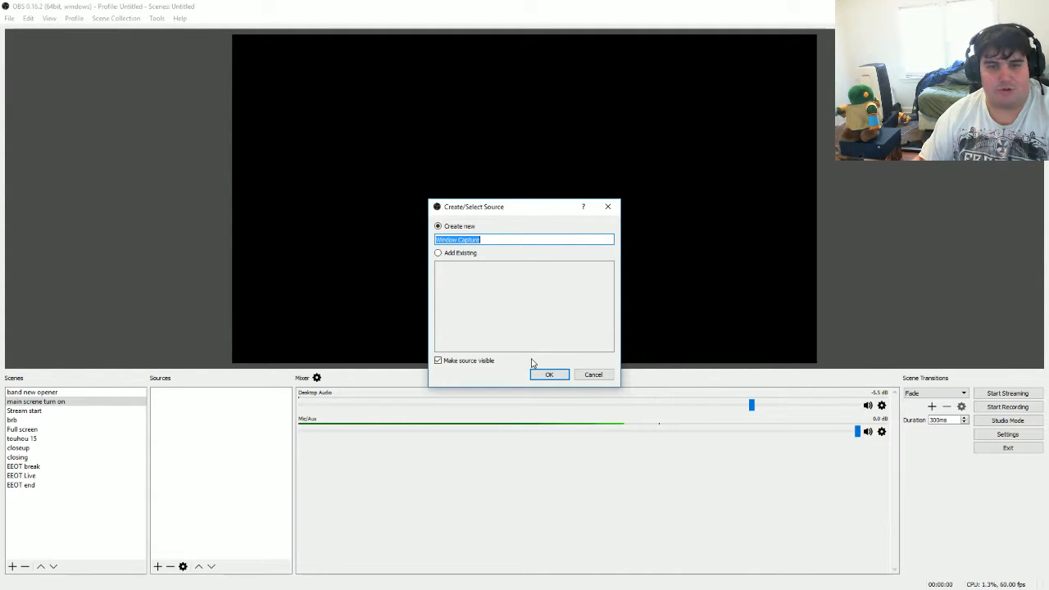
{"action": "type", "text": "minesweeper"}
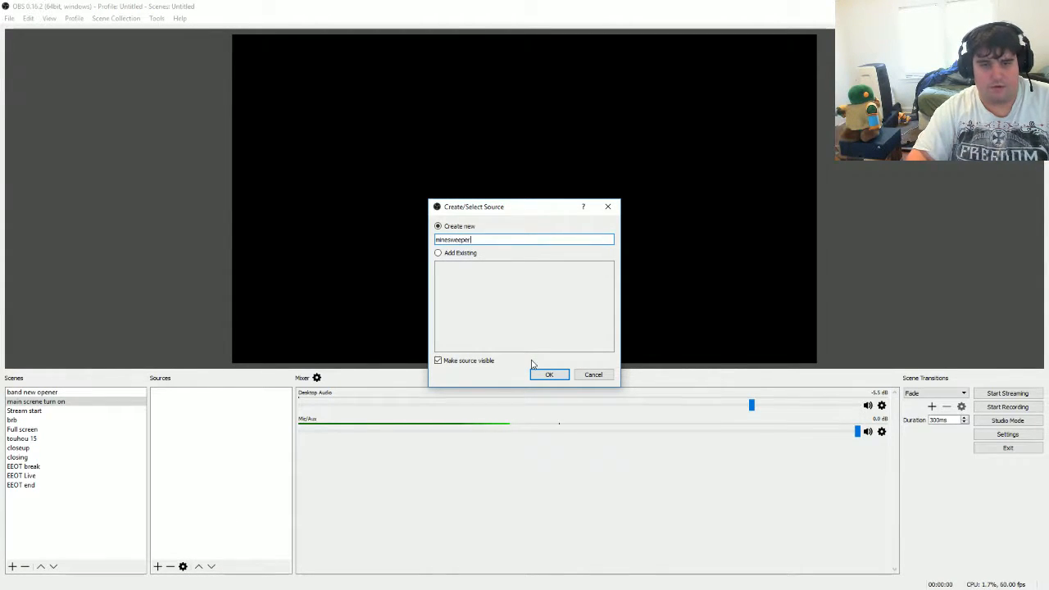
{"action": "key", "text": "Return"}
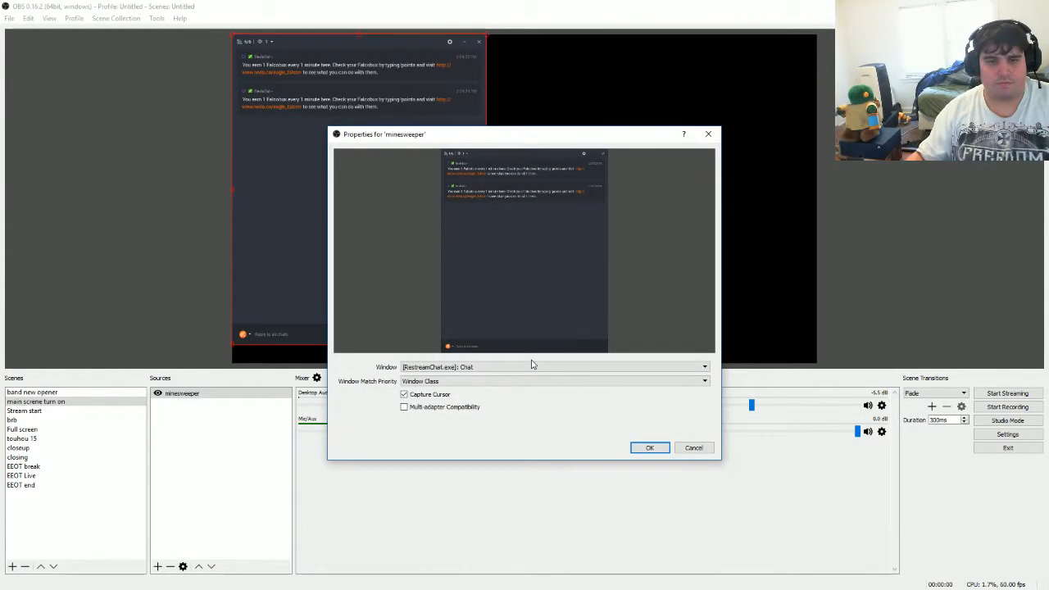
Set the source to capture Microsoft Minesweeper with match priority Executable Name, accept, and enlarge it slightly in the preview.
{"action": "left_click", "coordinate": [482, 368]}
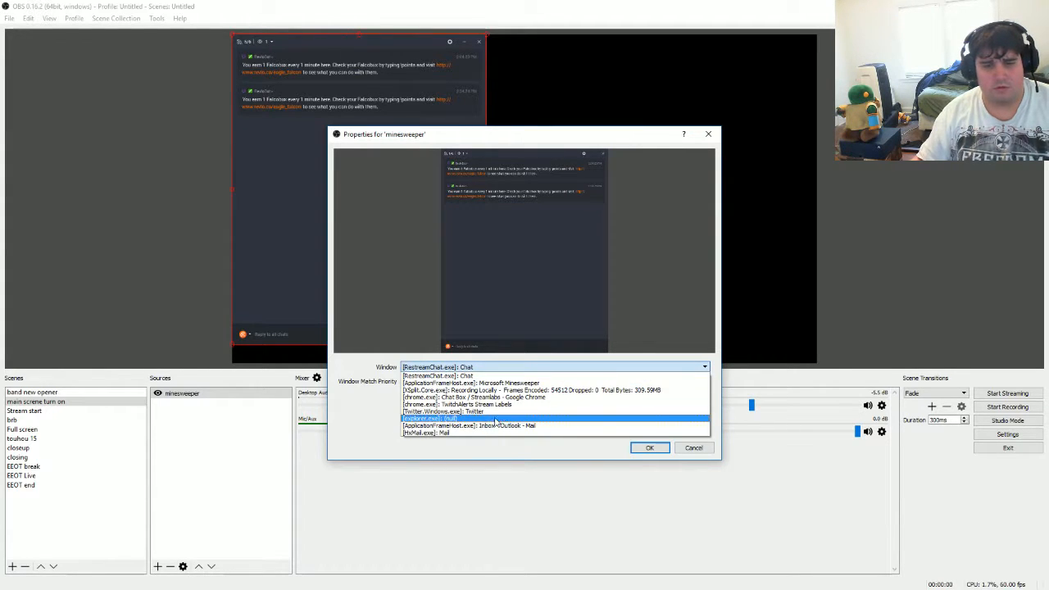
{"action": "left_click", "coordinate": [513, 385]}
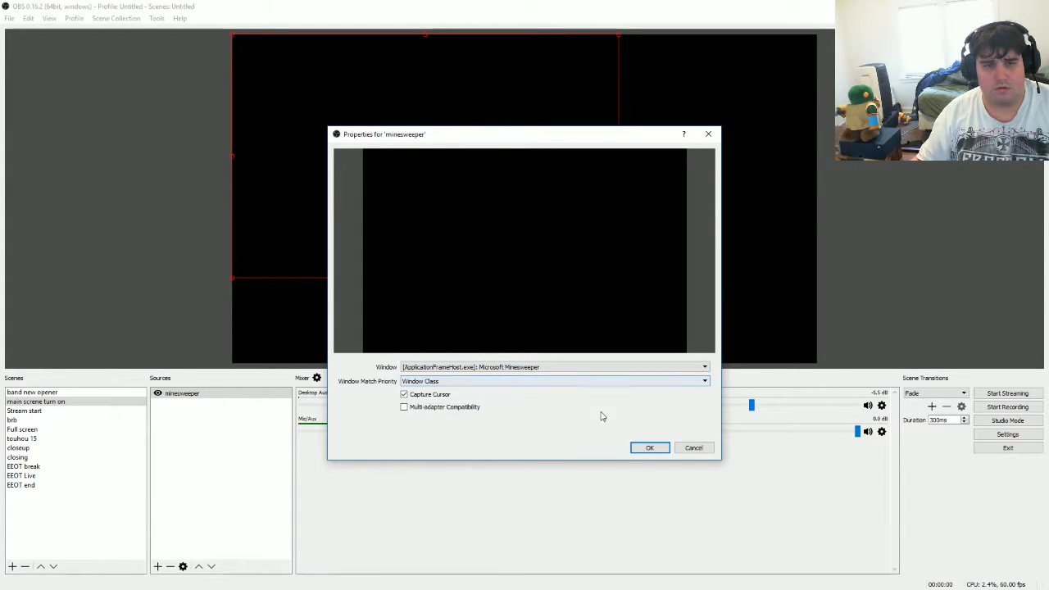
{"action": "left_click", "coordinate": [507, 384]}
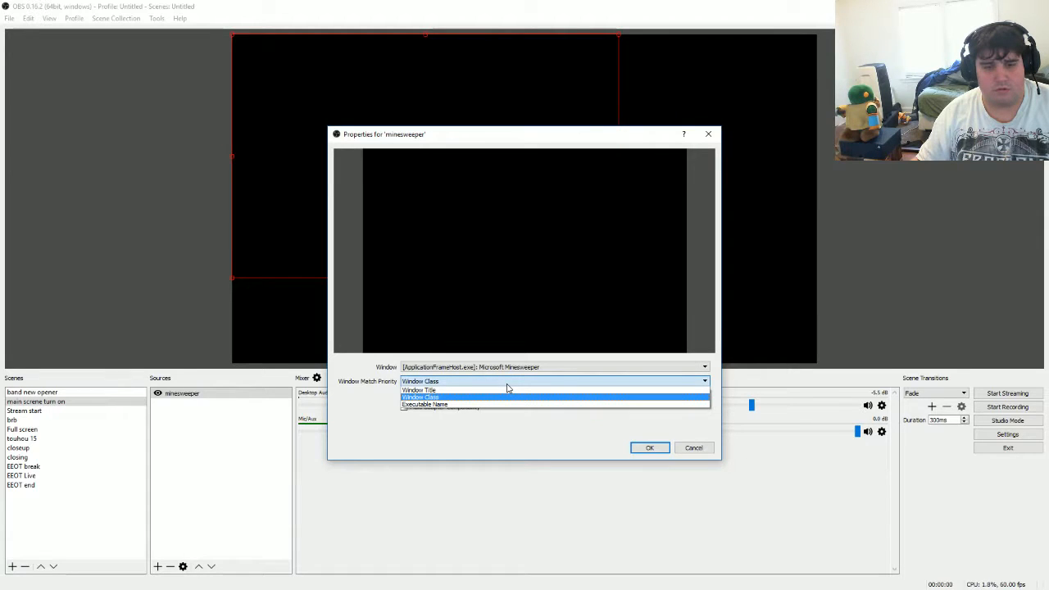
{"action": "left_click", "coordinate": [505, 391]}
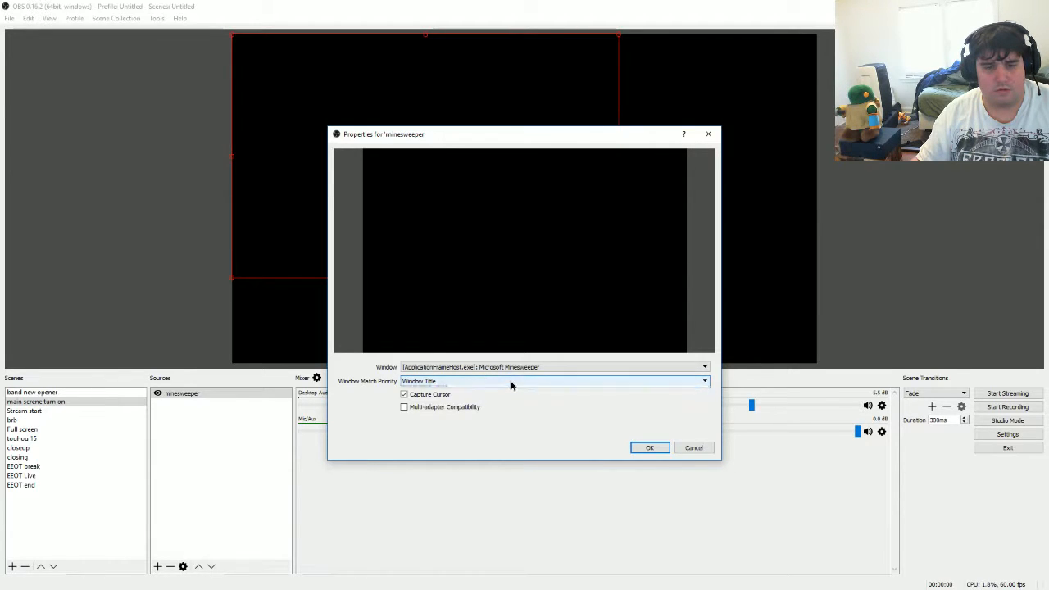
{"action": "left_click", "coordinate": [510, 382]}
{"action": "left_click", "coordinate": [507, 406]}
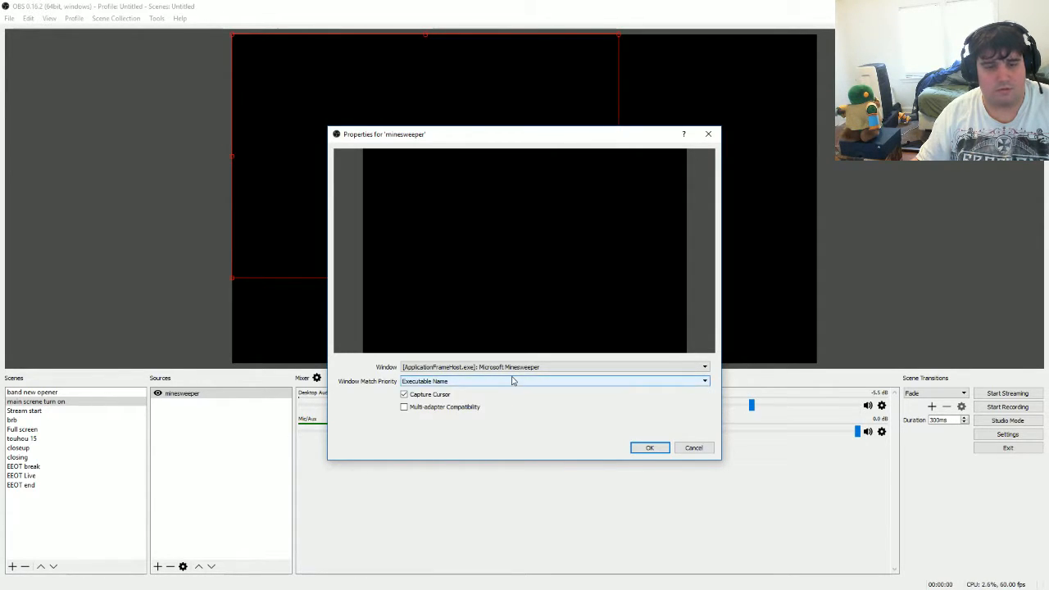
{"action": "left_click", "coordinate": [633, 449]}
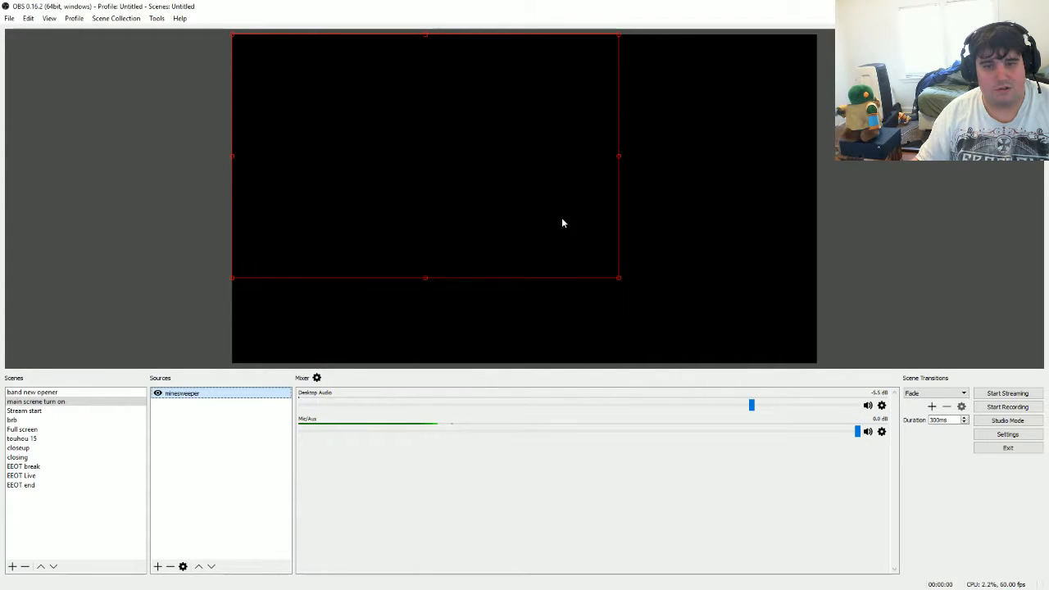
{"action": "left_click_drag", "start_coordinate": [619, 280], "coordinate": [655, 301]}
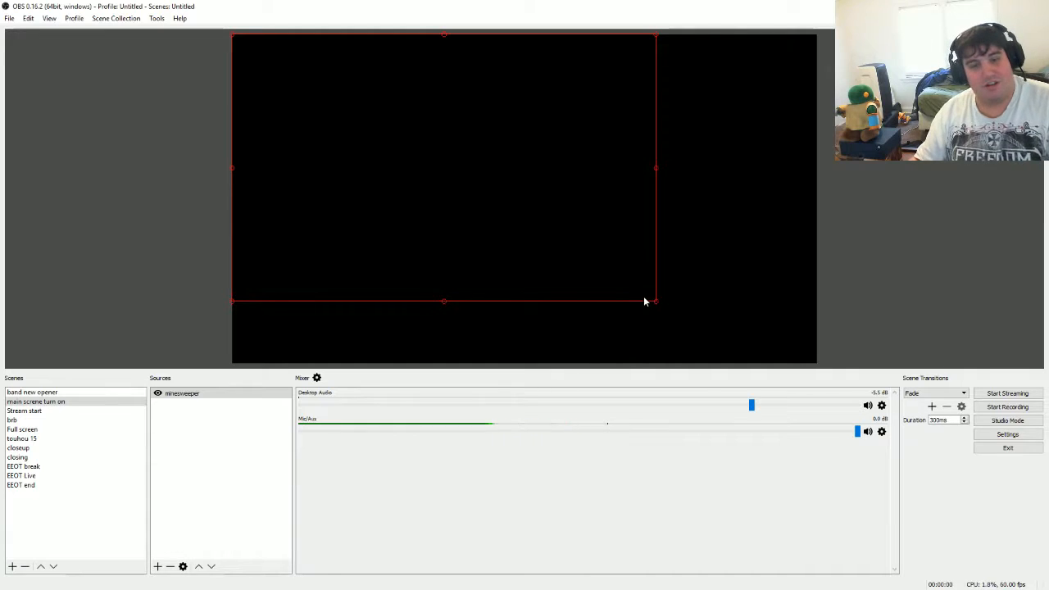
Remove the minesweeper Window Capture source from the main screne turn on scene.
{"action": "left_click", "coordinate": [210, 394]}
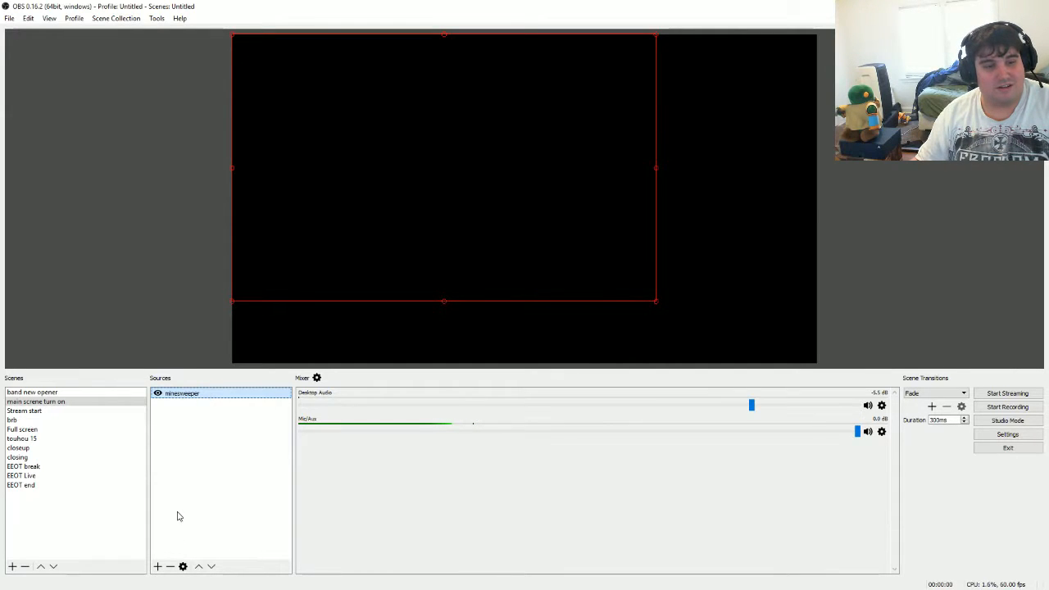
{"action": "left_click", "coordinate": [170, 567]}
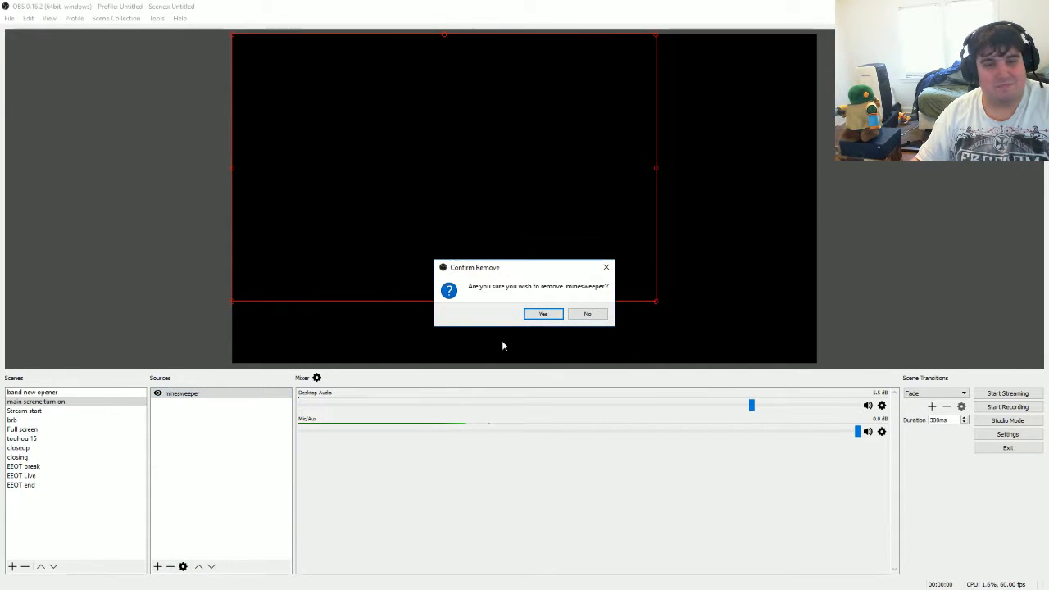
{"action": "left_click", "coordinate": [533, 313]}
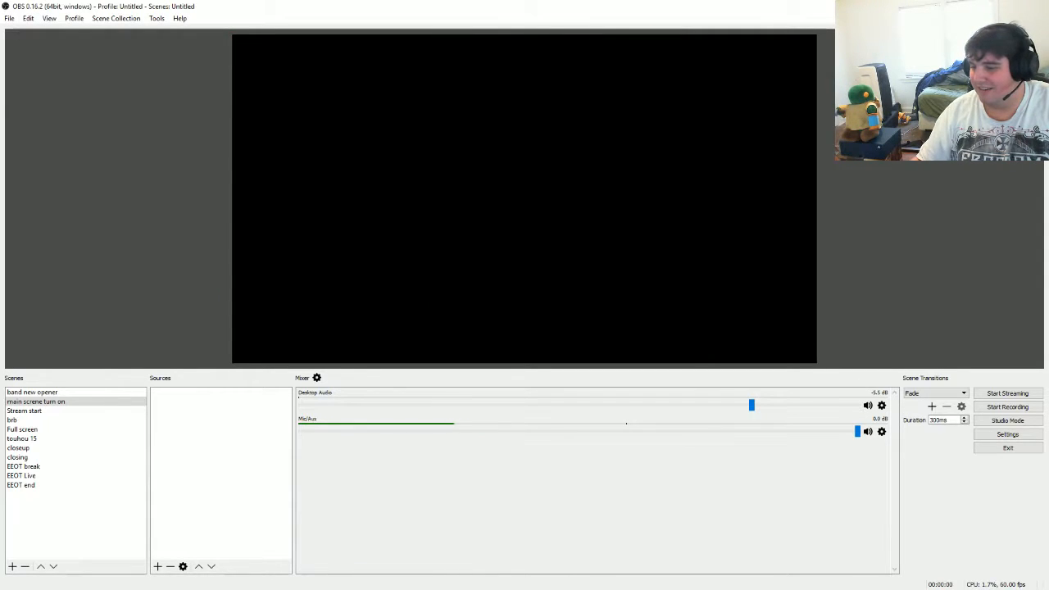
Switch to the File Explorer window showing the XSplit Videos folder and move it off this screen.
{"action": "key", "text": "alt+Tab"}
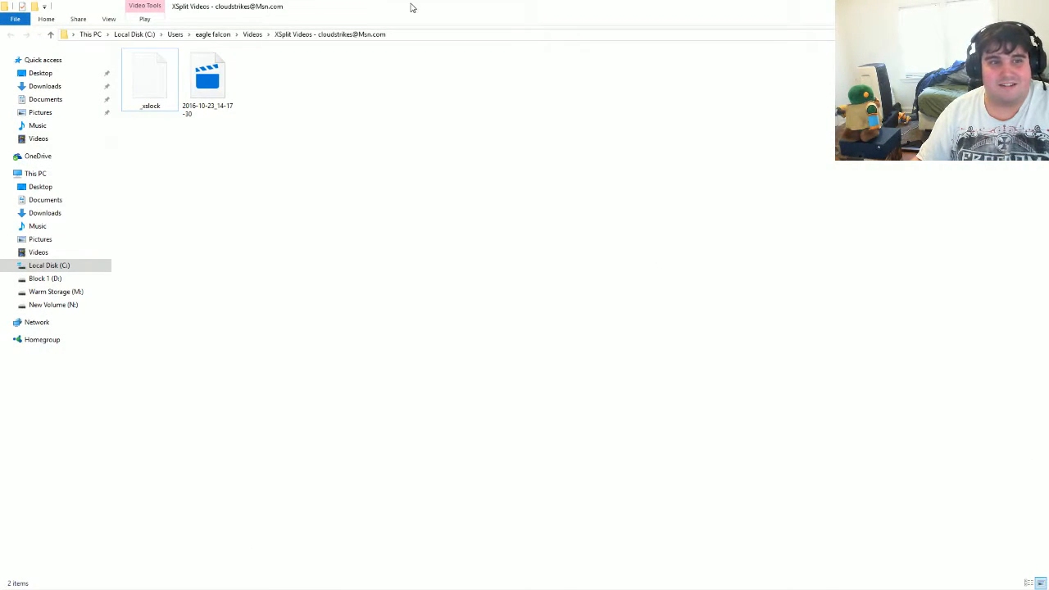
{"action": "left_click_drag", "start_coordinate": [413, 7], "coordinate": [0, 215]}
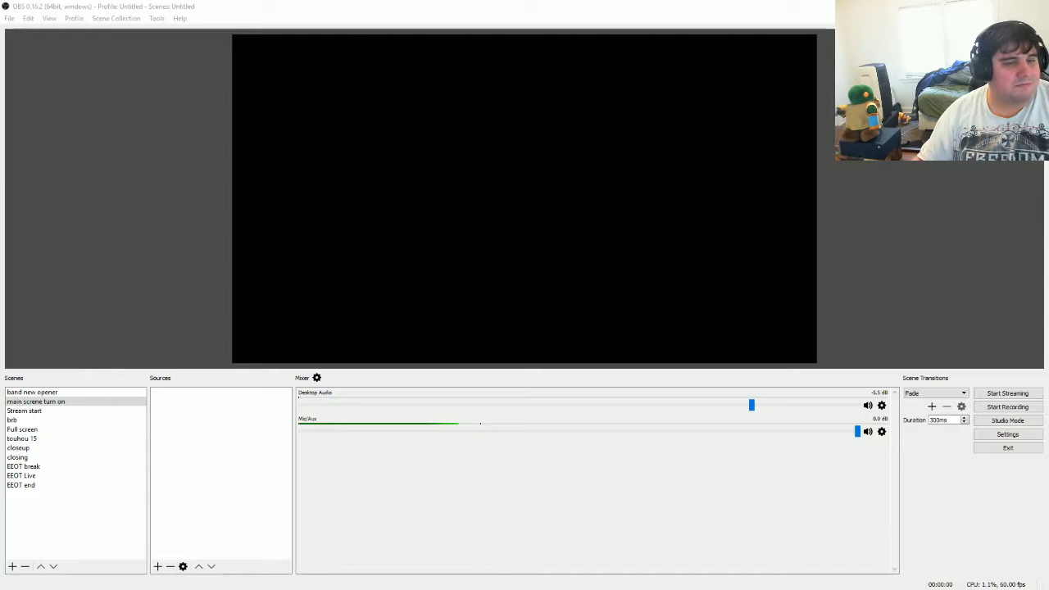
Dismiss the old version notice and start the Touhou game at the awesome sized (1280×960) resolution.
{"action": "left_click", "coordinate": [161, 567]}
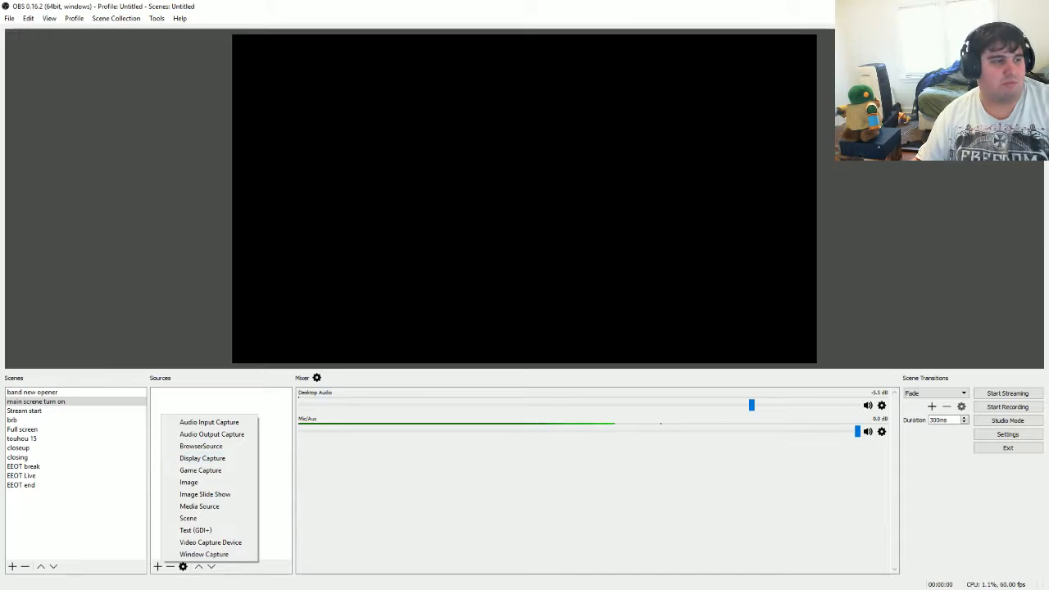
{"action": "key", "text": "Escape"}
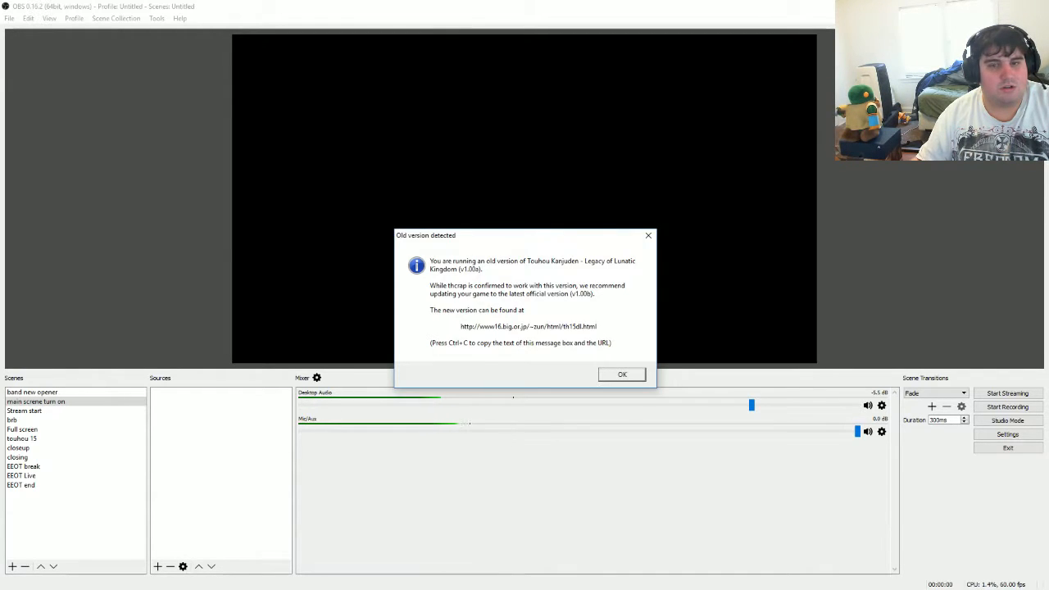
{"action": "left_click", "coordinate": [628, 377]}
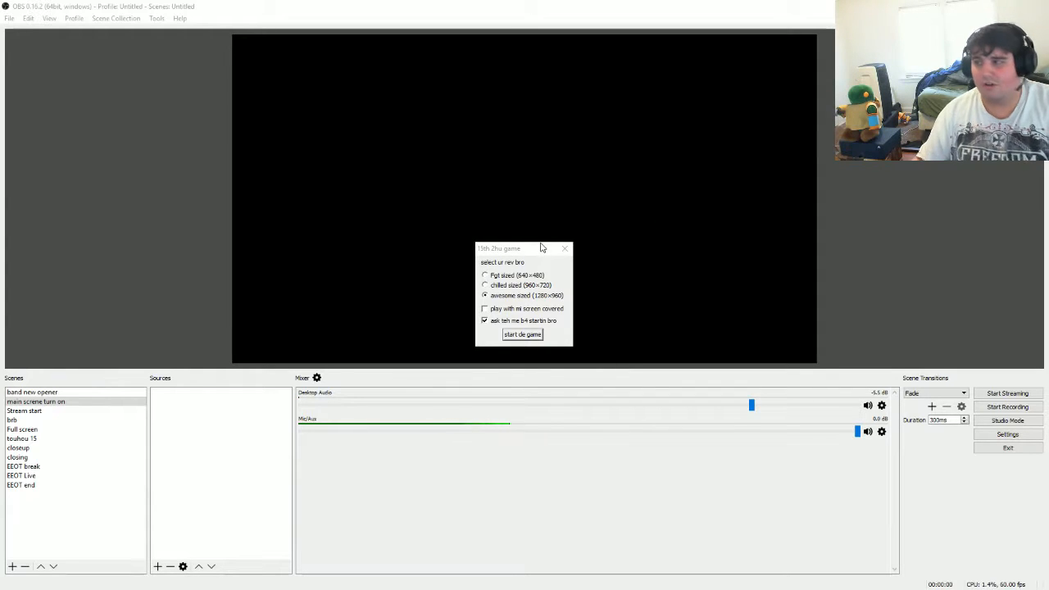
{"action": "left_click", "coordinate": [522, 336]}
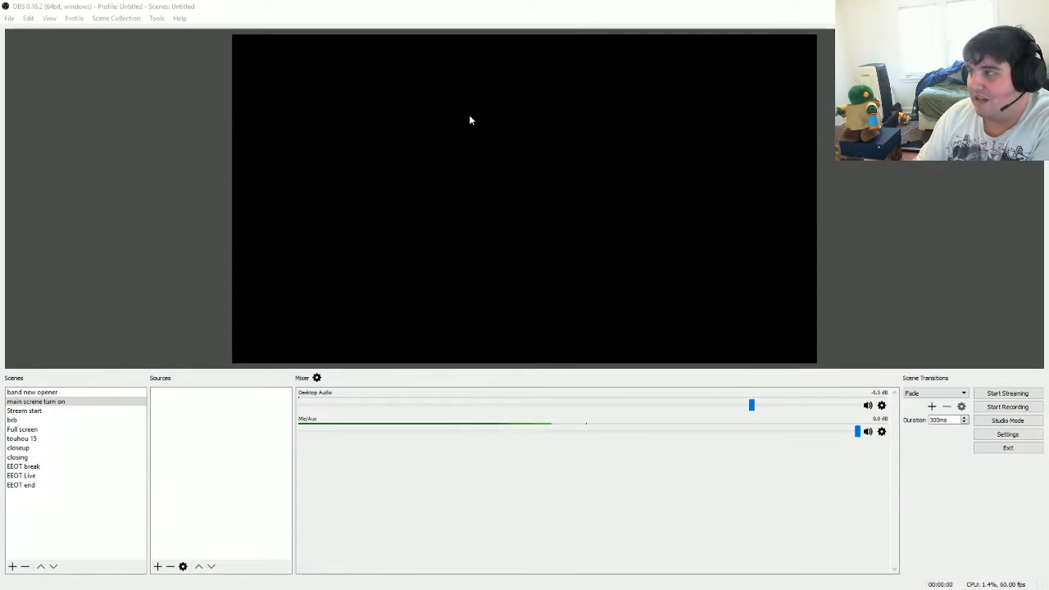
Start adding a Game Capture source to the main screne turn on scene.
{"action": "left_click", "coordinate": [157, 566]}
{"action": "left_click", "coordinate": [205, 476]}
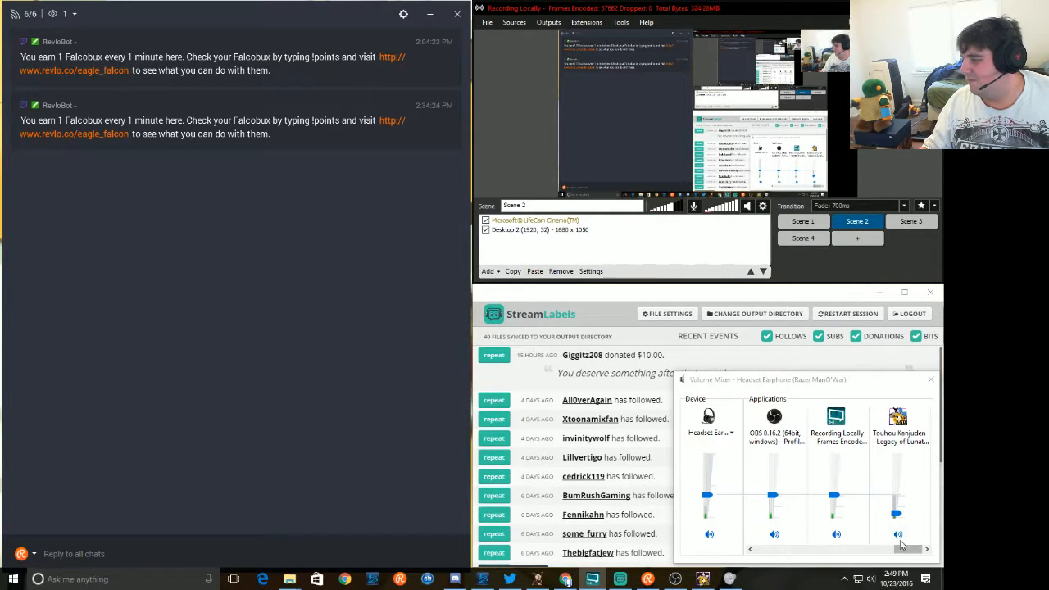
Mute Touhou Kanjuden in the Windows Volume Mixer and switch back to OBS.
{"action": "left_click", "coordinate": [898, 534]}
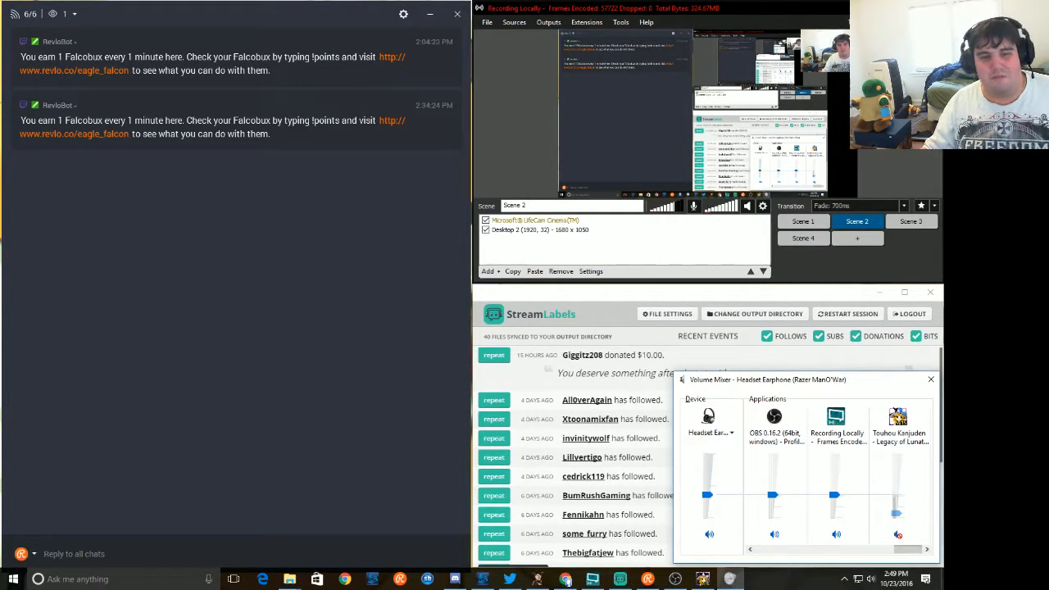
{"action": "left_click", "coordinate": [675, 579]}
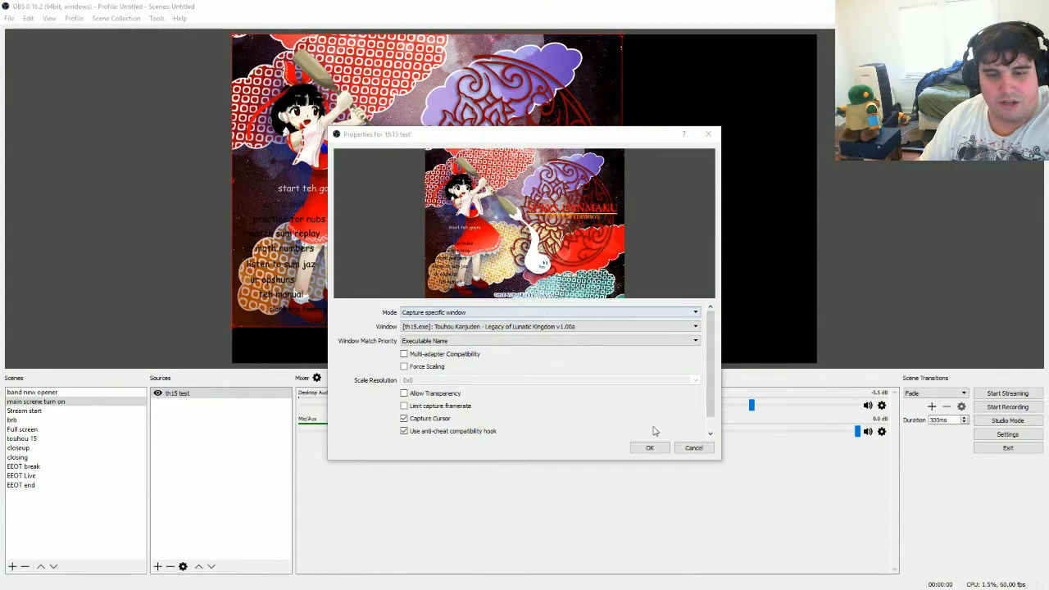
Discard the capture settings of th15 test and remove that source from the main screne turn on scene.
{"action": "left_click", "coordinate": [699, 450]}
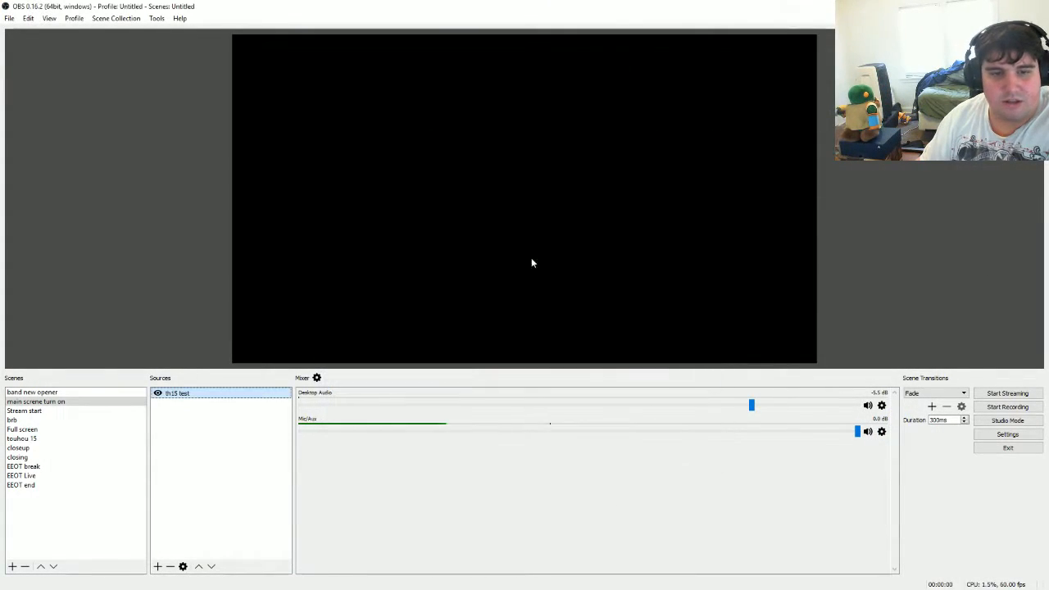
{"action": "right_click", "coordinate": [205, 398]}
{"action": "left_click", "coordinate": [287, 538]}
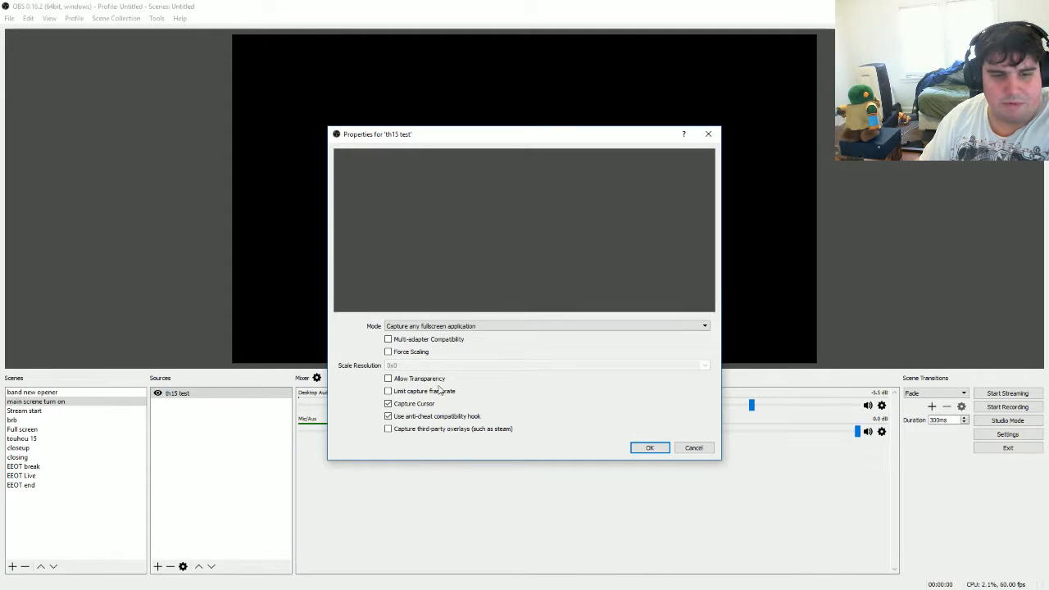
{"action": "left_click", "coordinate": [694, 447]}
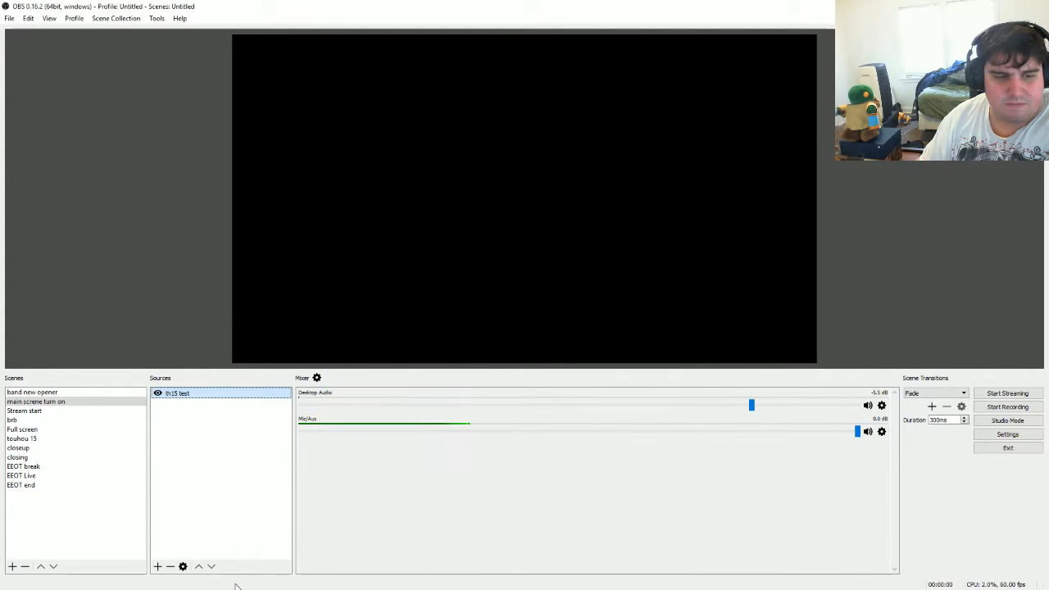
{"action": "left_click", "coordinate": [170, 567]}
{"action": "key", "text": "Return"}
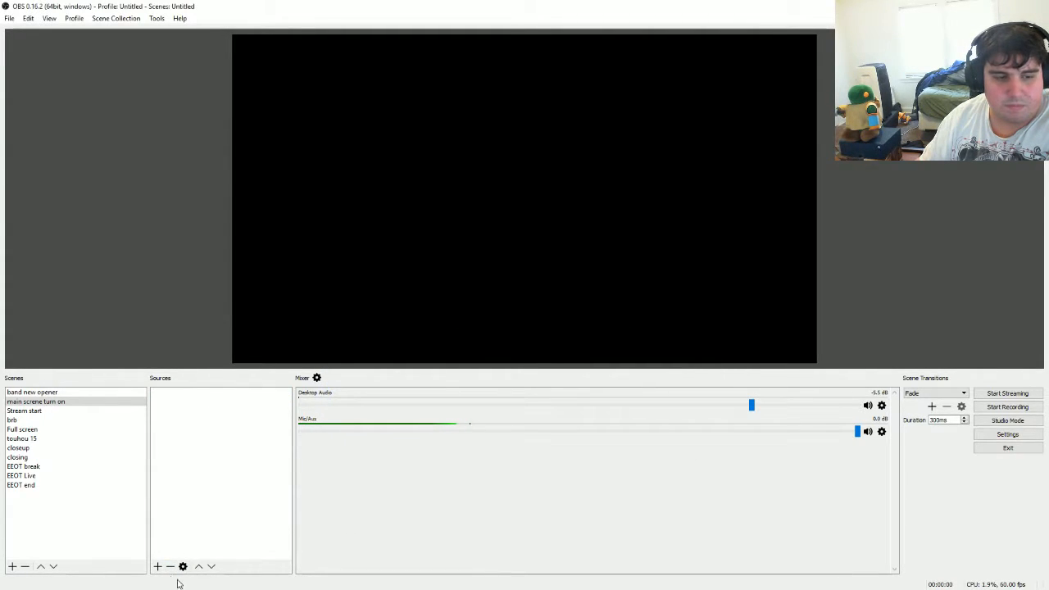
Add a new Game Capture source named "th15 test" to the main screne turn on scene.
{"action": "left_click", "coordinate": [156, 567]}
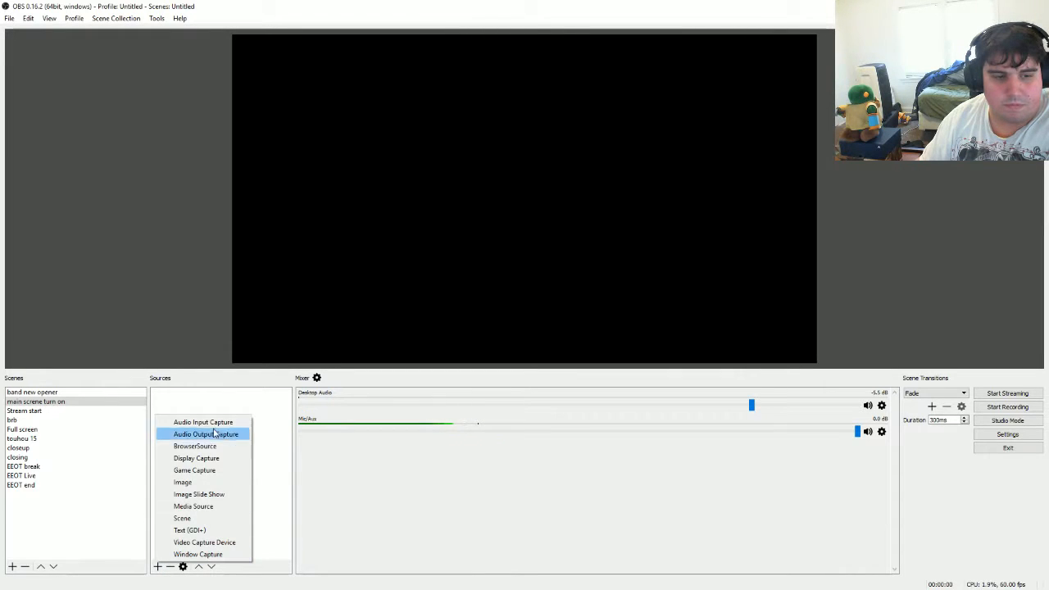
{"action": "left_click", "coordinate": [194, 471]}
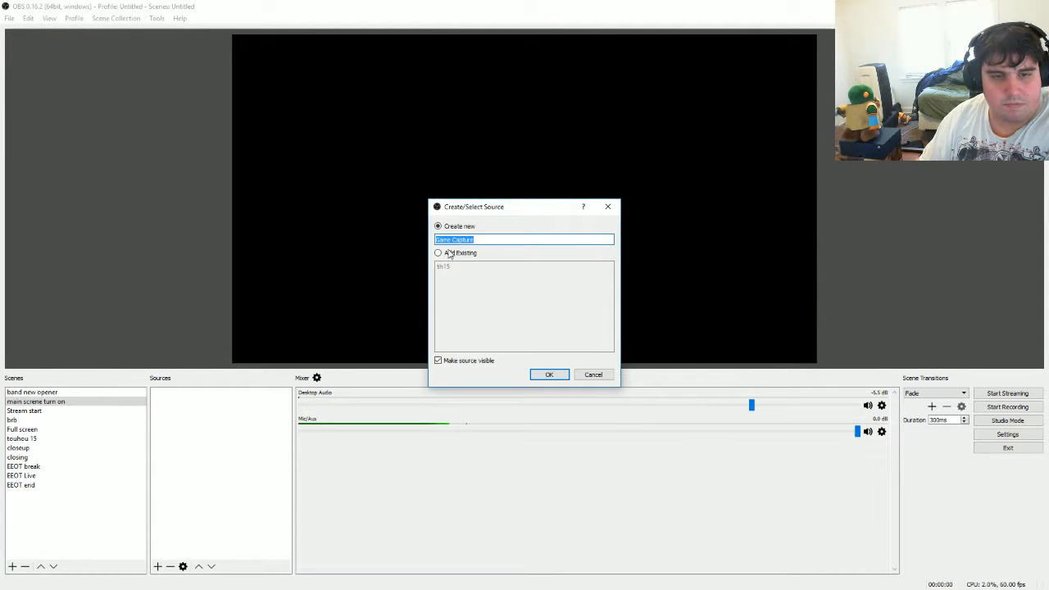
{"action": "left_click", "coordinate": [495, 238]}
{"action": "left_click_drag", "start_coordinate": [453, 240], "coordinate": [332, 240]}
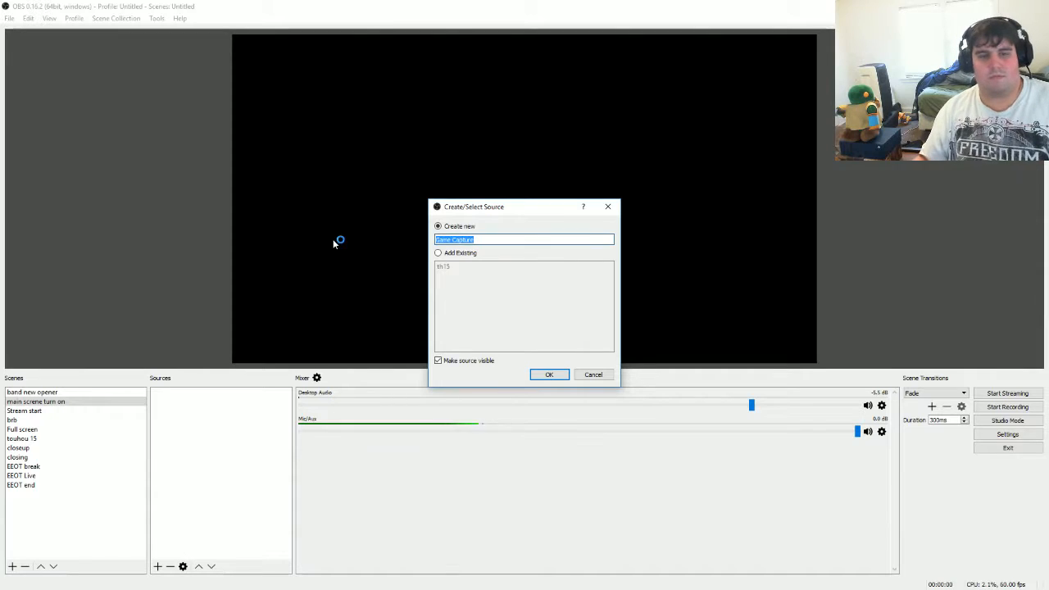
{"action": "type", "text": "th15"}
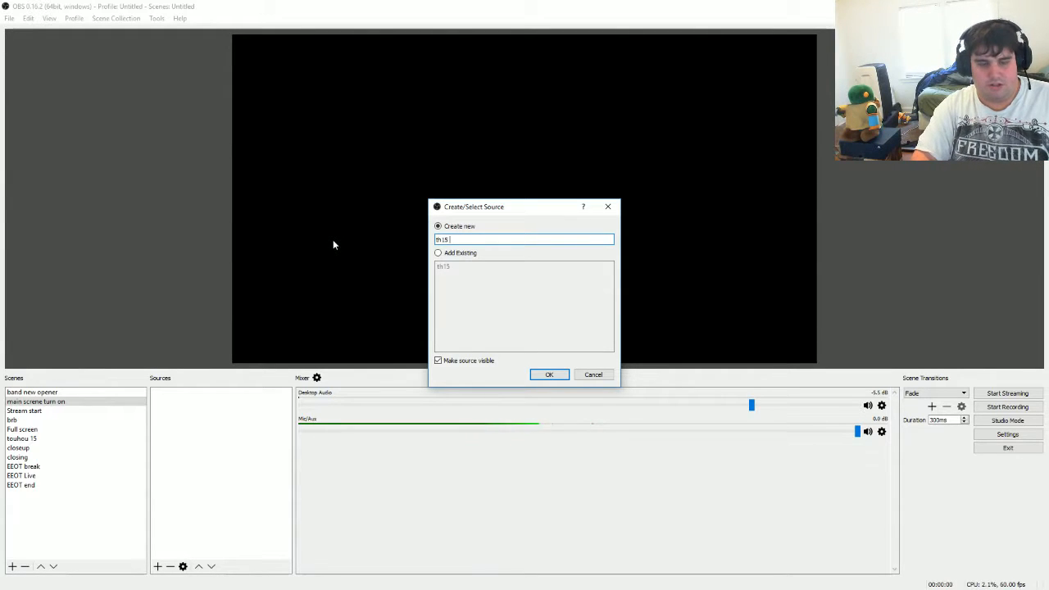
{"action": "type", "text": " test"}
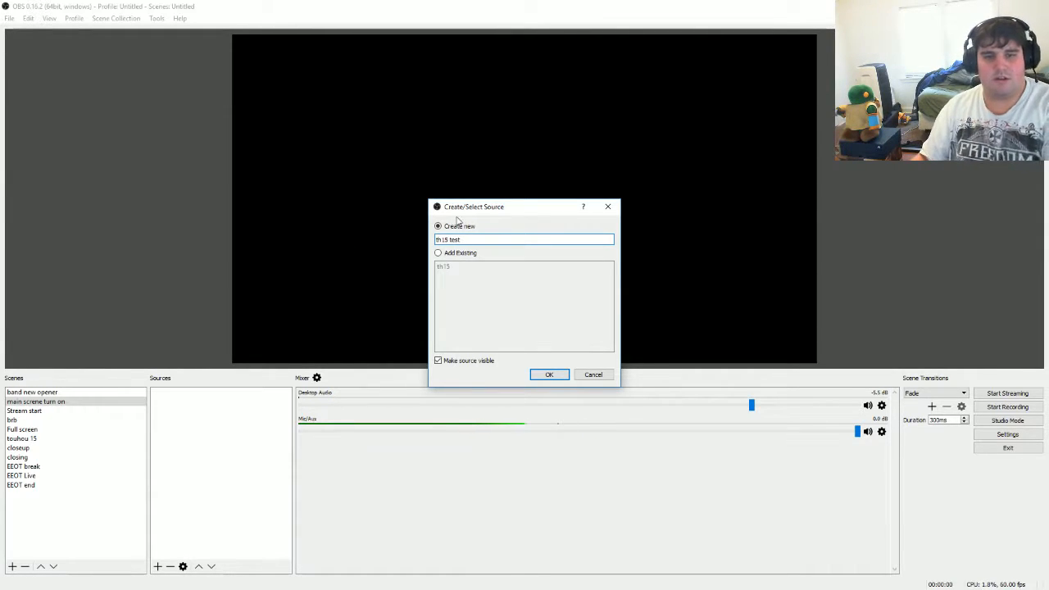
{"action": "left_click", "coordinate": [550, 374]}
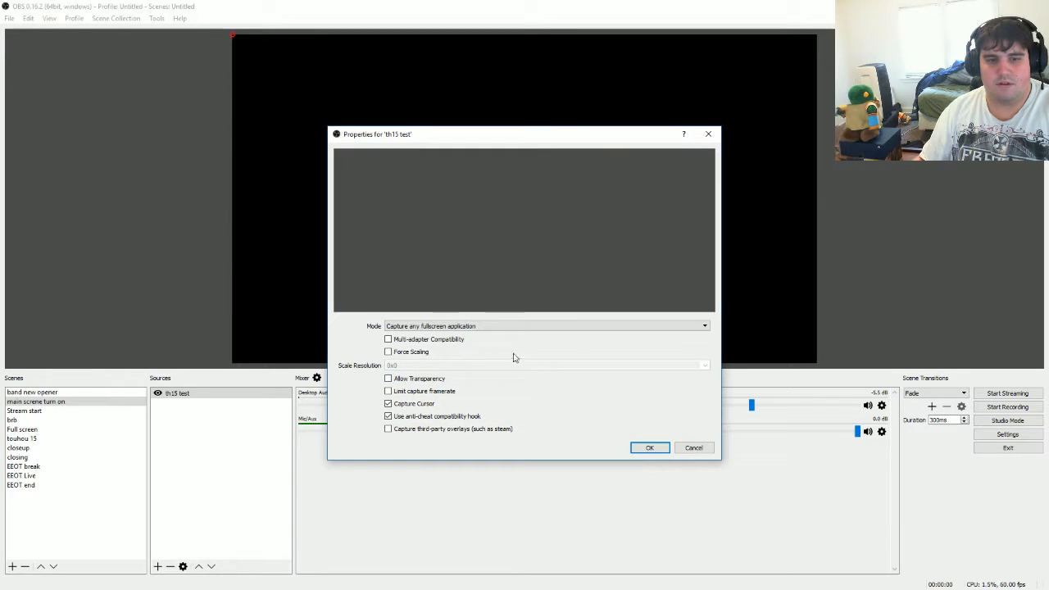
Set th15 test to capture the specific window [th15.exe] Touhou Kanjuden, accept, and enlarge it to the full canvas height.
{"action": "left_click", "coordinate": [444, 327]}
{"action": "left_click", "coordinate": [437, 337]}
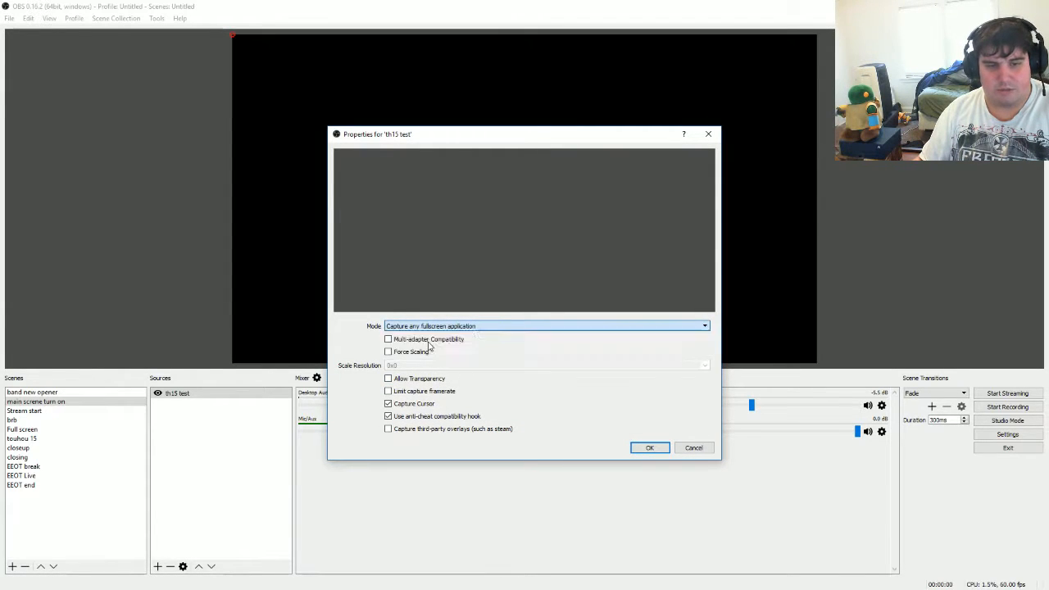
{"action": "left_click", "coordinate": [433, 326]}
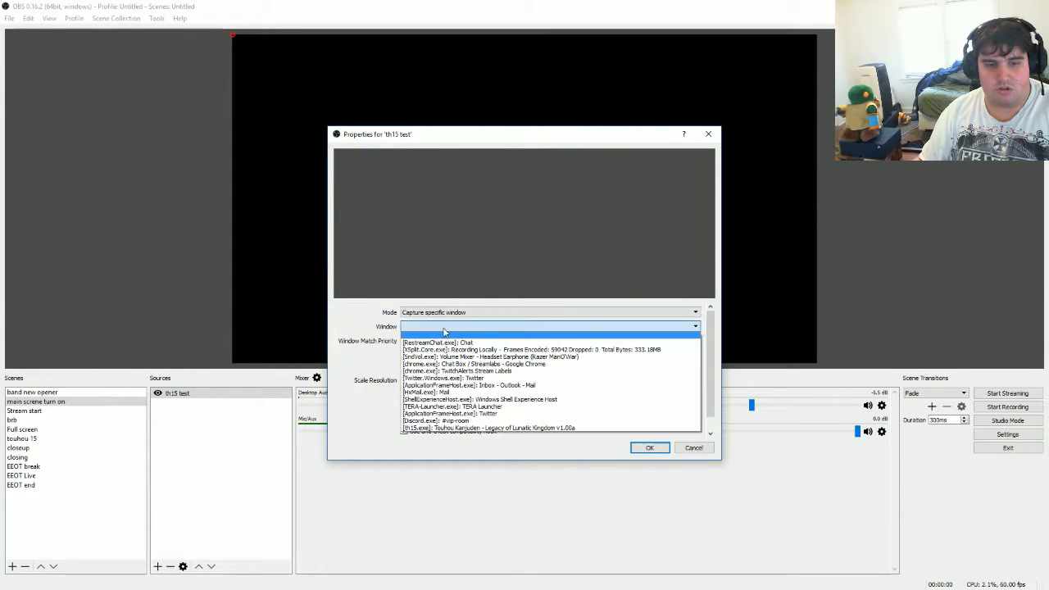
{"action": "left_click", "coordinate": [572, 428]}
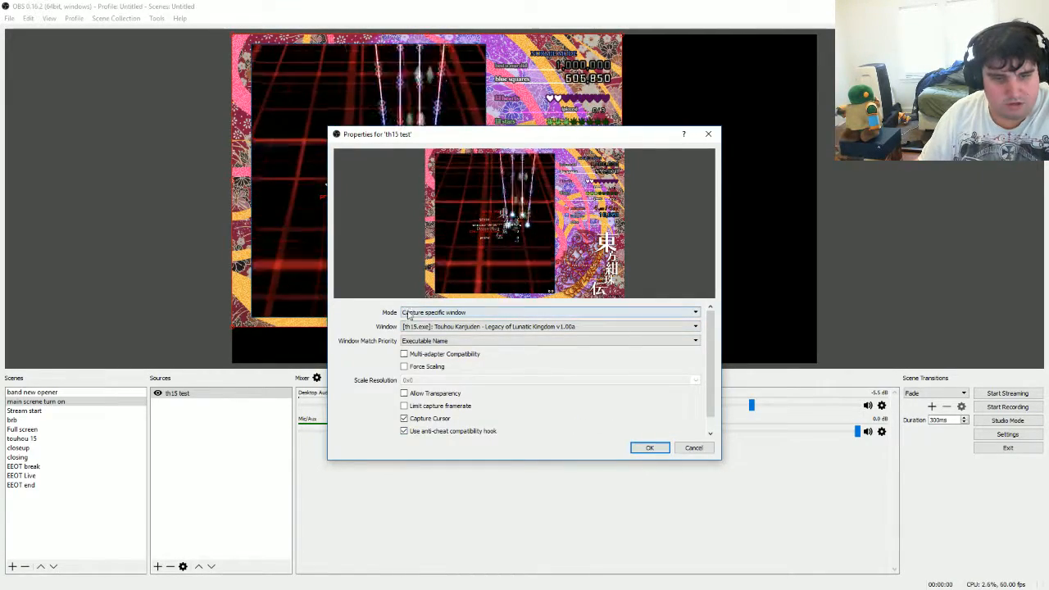
{"action": "left_click", "coordinate": [651, 447]}
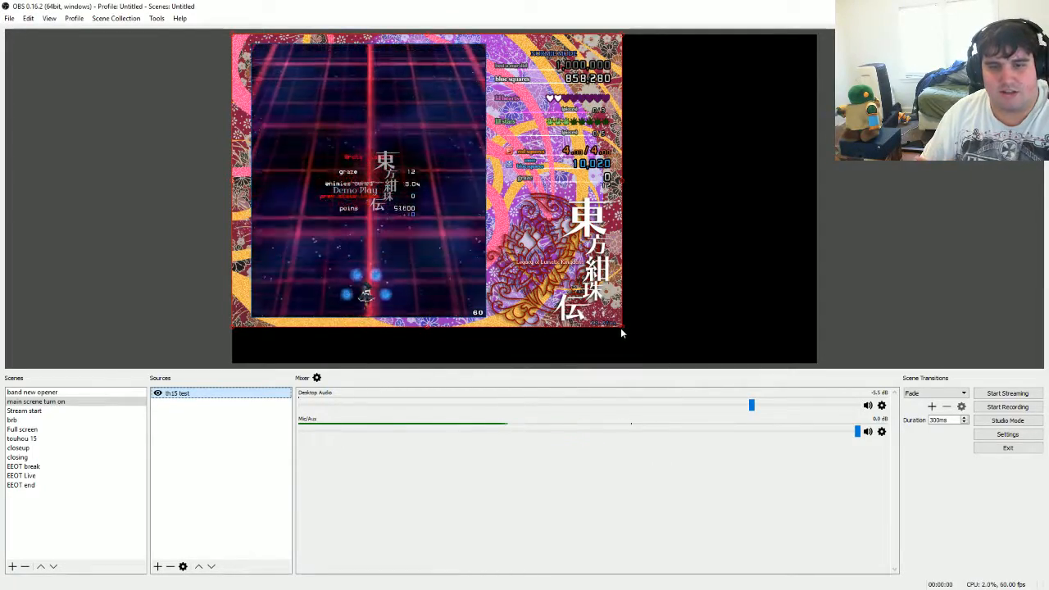
{"action": "left_click_drag", "start_coordinate": [621, 328], "coordinate": [647, 366]}
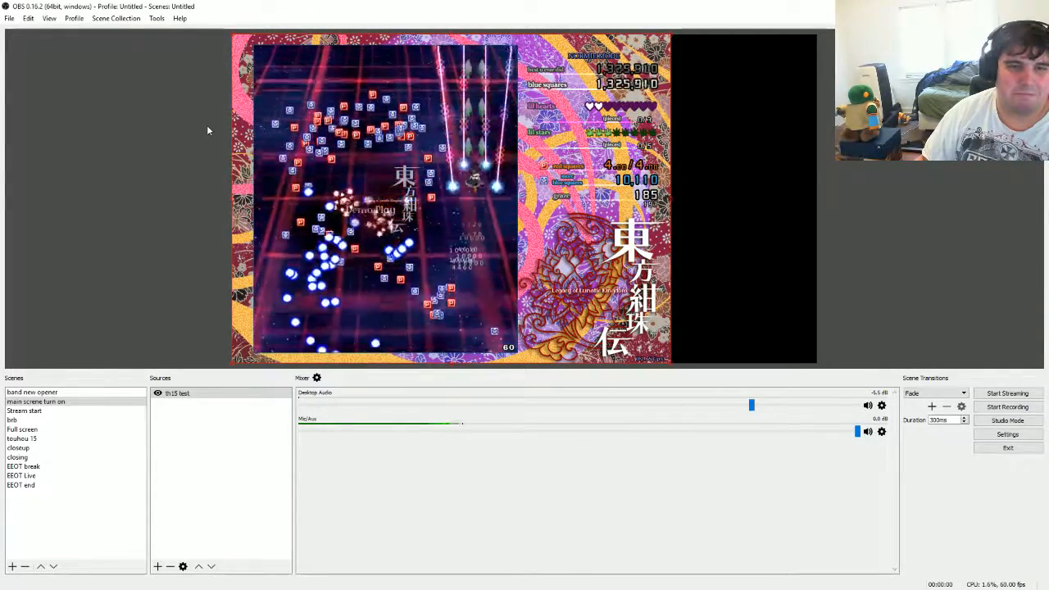
Add the existing Face cam Video Capture Device to the main screne turn on scene.
{"action": "left_click", "coordinate": [157, 566]}
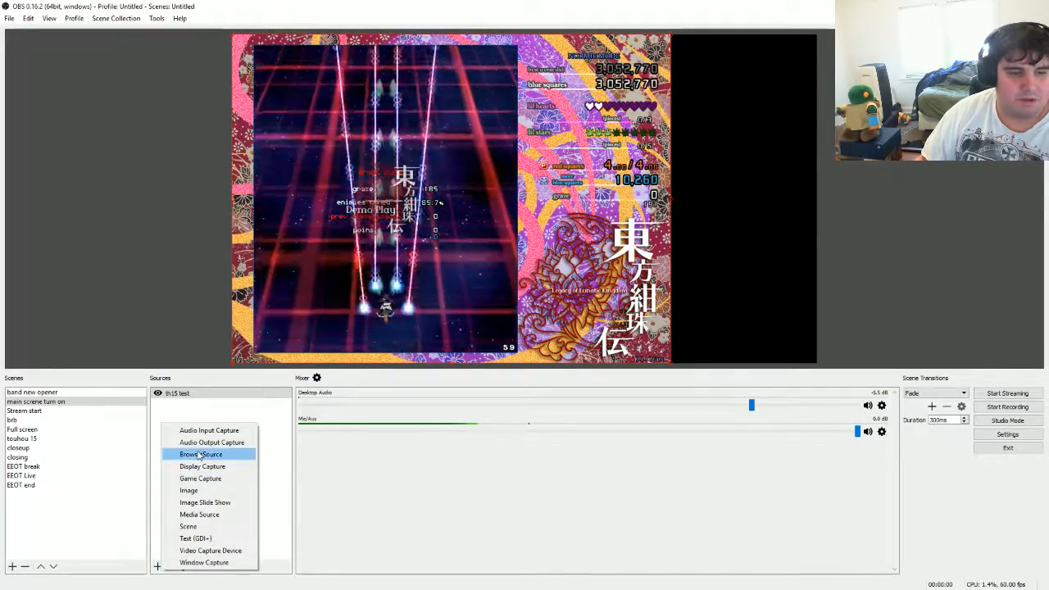
{"action": "left_click", "coordinate": [210, 551]}
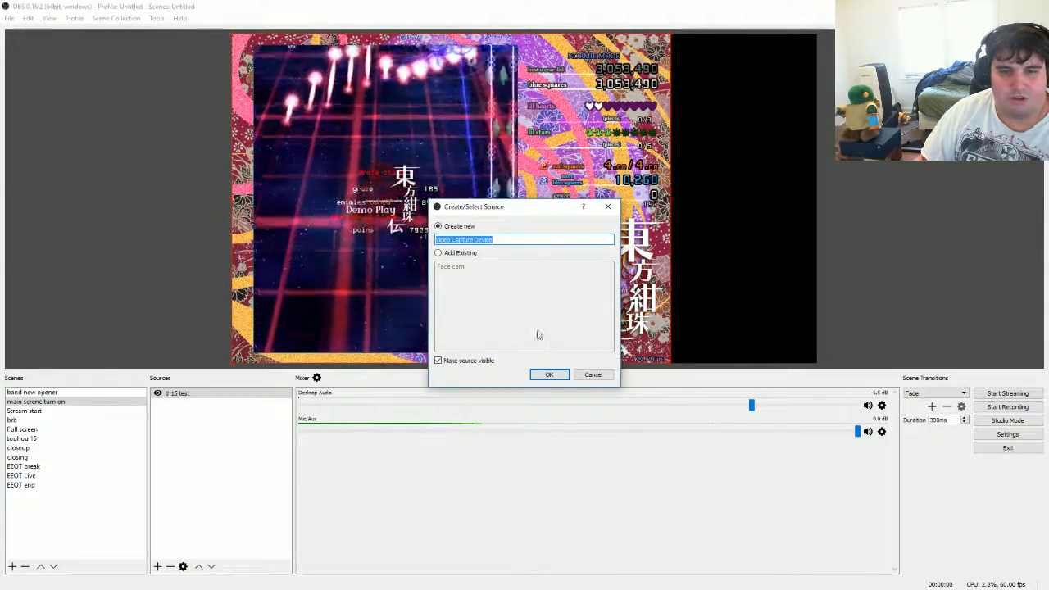
{"action": "left_click", "coordinate": [439, 253]}
{"action": "left_click", "coordinate": [452, 268]}
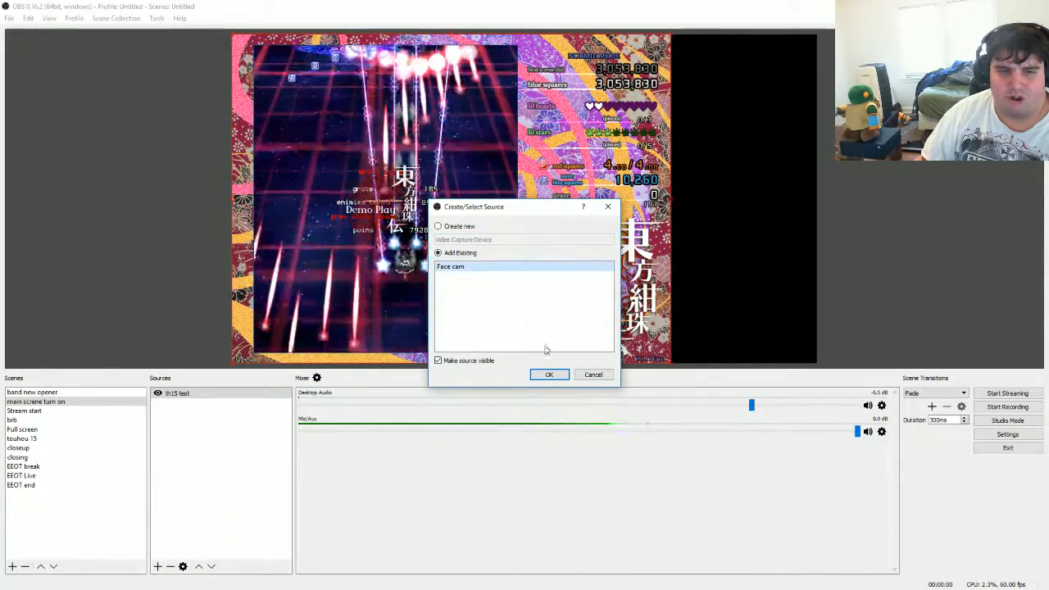
{"action": "left_click", "coordinate": [548, 373]}
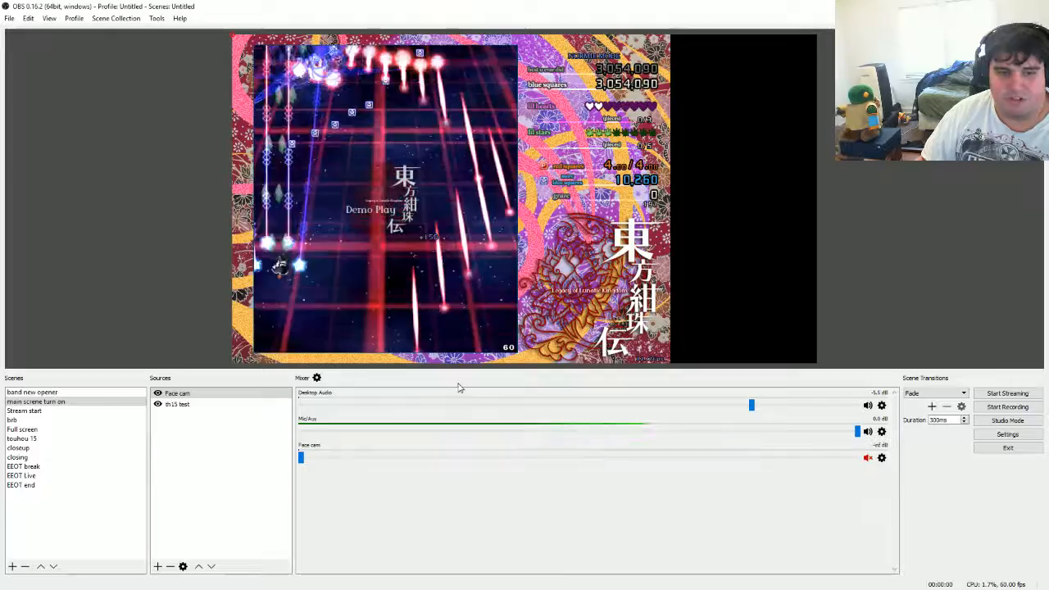
Remove the Face cam source from the main screne turn on scene.
{"action": "left_click", "coordinate": [187, 395]}
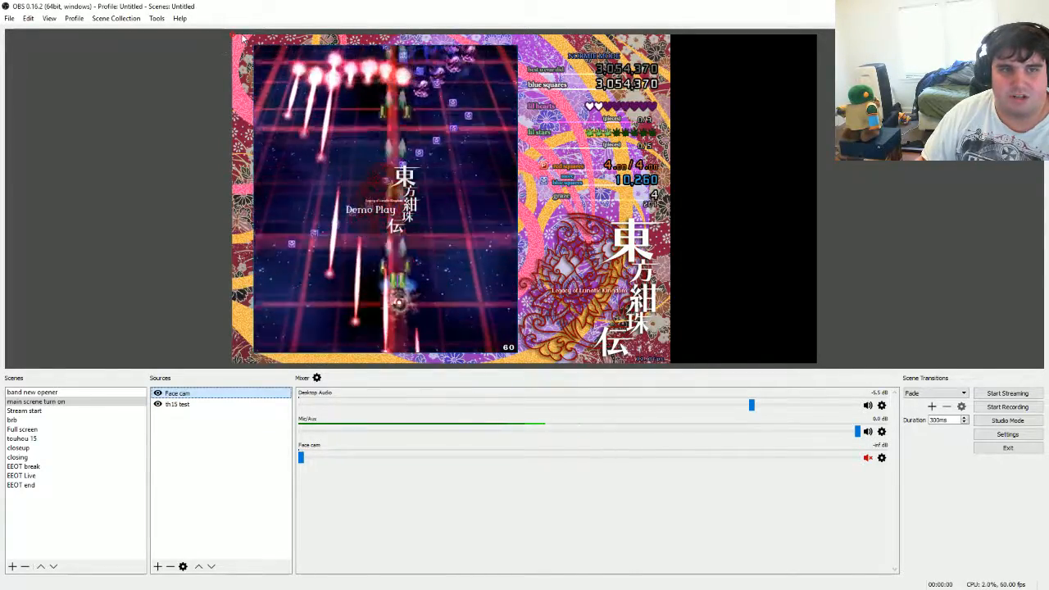
{"action": "left_click", "coordinate": [170, 566]}
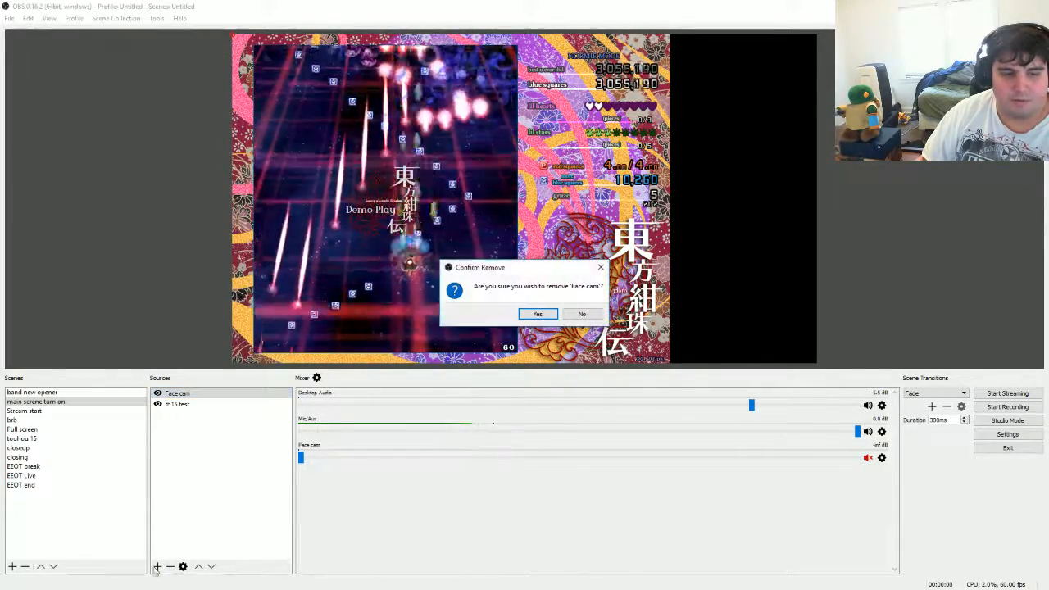
{"action": "key", "text": "Return"}
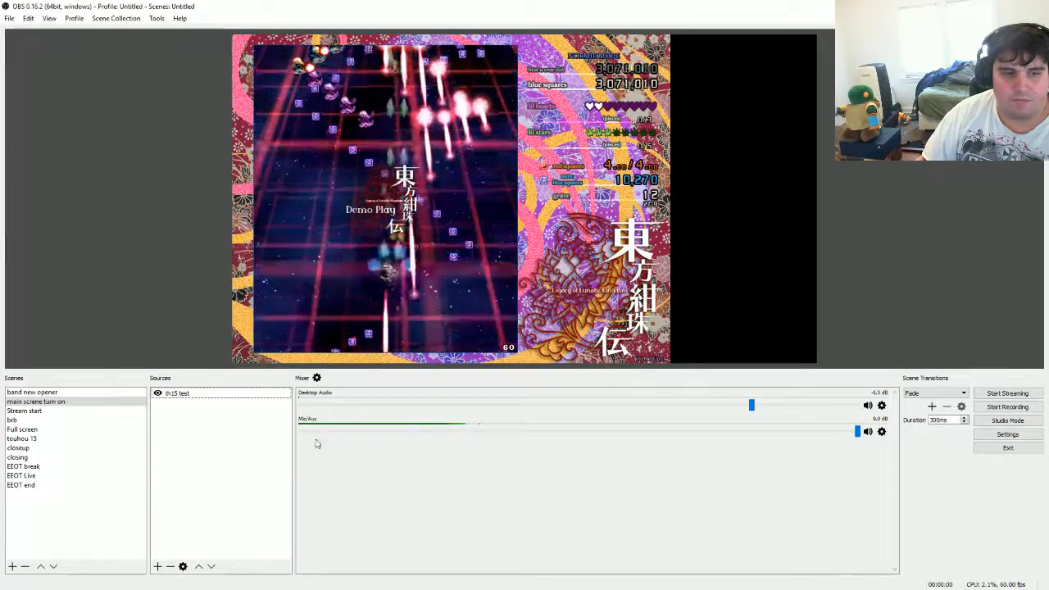
Add the existing "zomg twitch alert" BrowserSource to the main screne turn on scene.
{"action": "left_click", "coordinate": [158, 566]}
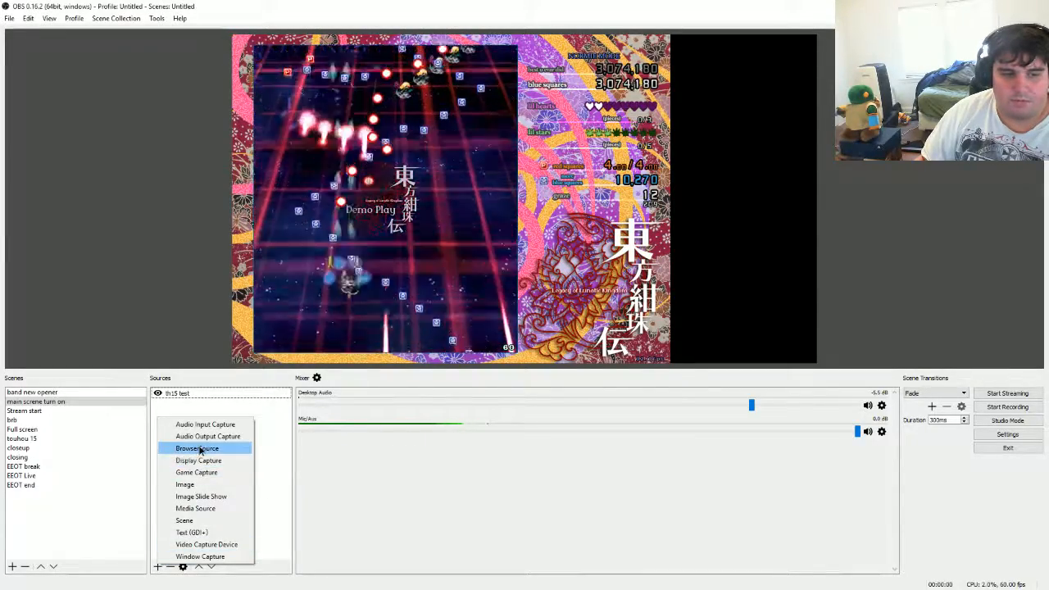
{"action": "left_click", "coordinate": [197, 449]}
{"action": "left_click", "coordinate": [440, 253]}
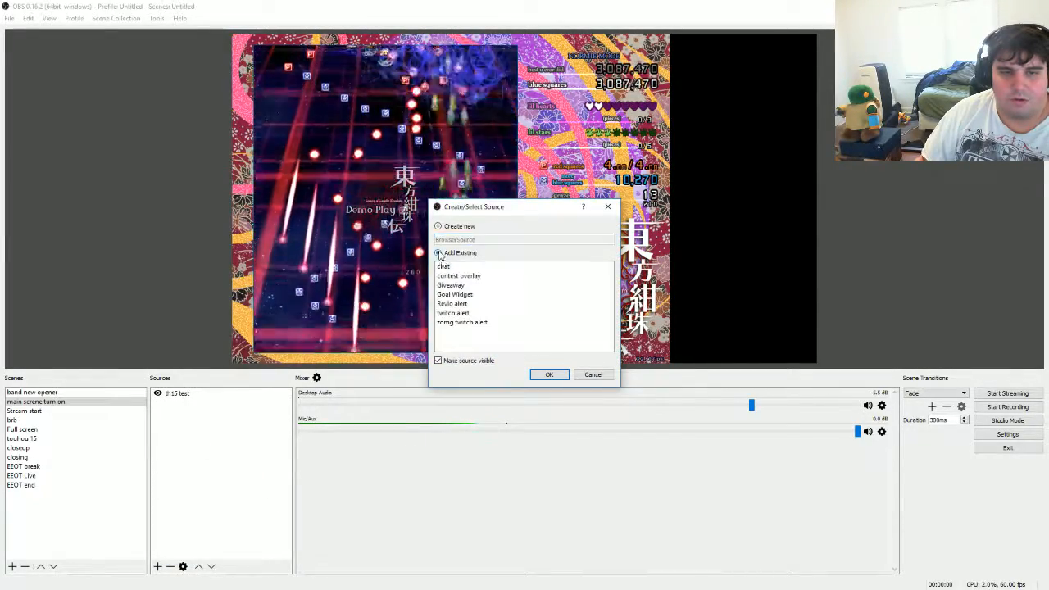
{"action": "left_click", "coordinate": [459, 322]}
{"action": "left_click", "coordinate": [549, 375]}
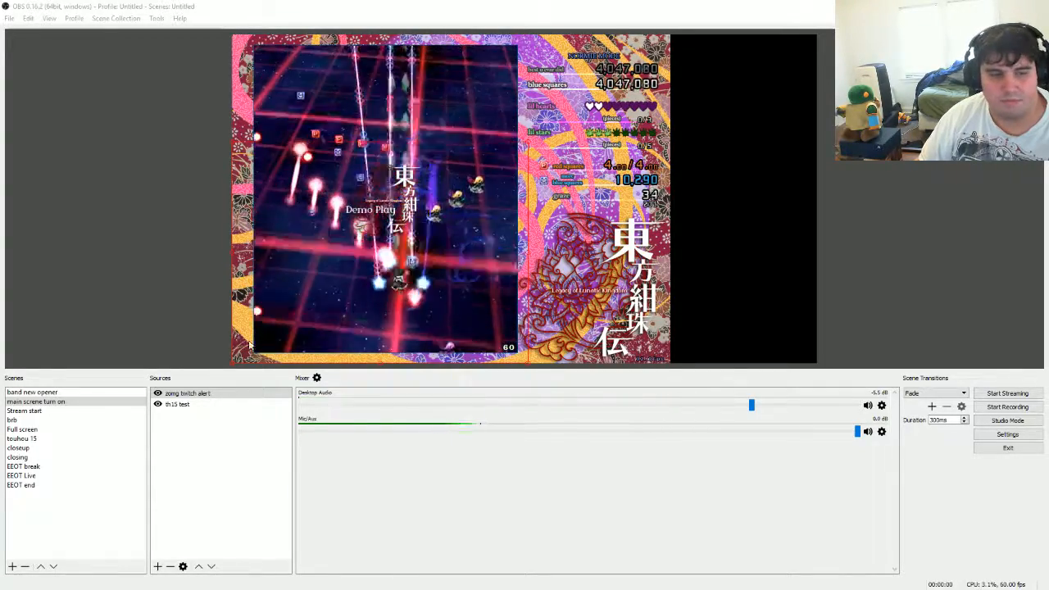
Add the existing chat BrowserSource to the main screne turn on scene and fit it into the empty lower corner beside the game.
{"action": "left_click", "coordinate": [157, 566]}
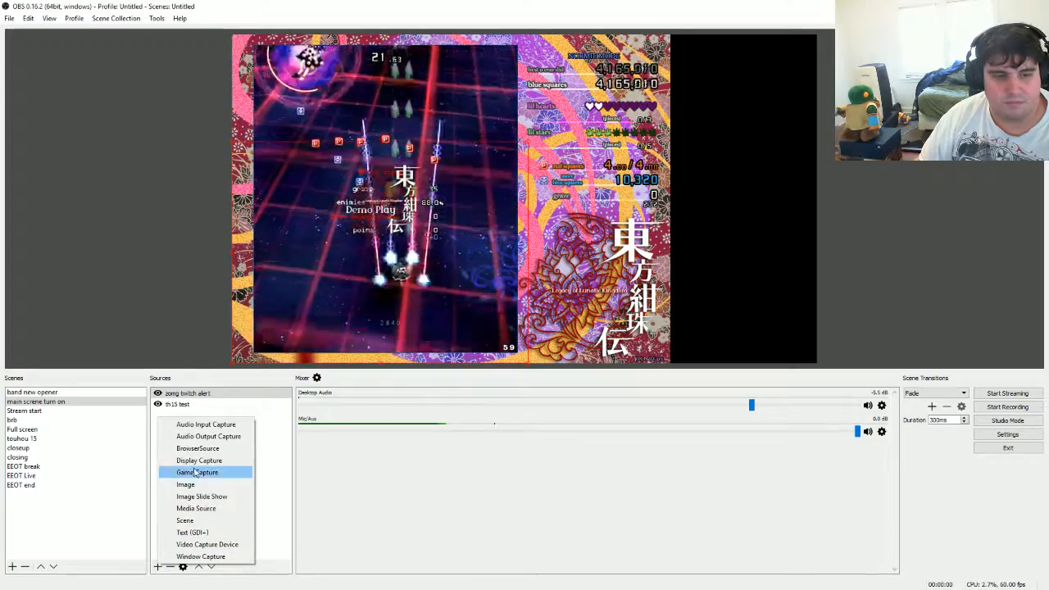
{"action": "left_click", "coordinate": [201, 450]}
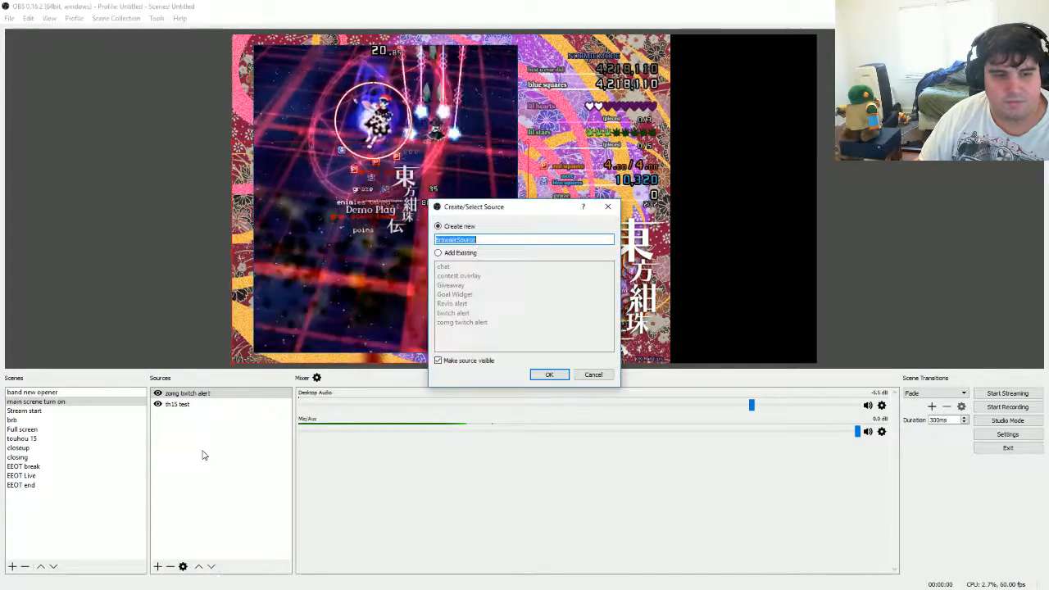
{"action": "left_click", "coordinate": [443, 253]}
{"action": "left_click", "coordinate": [447, 268]}
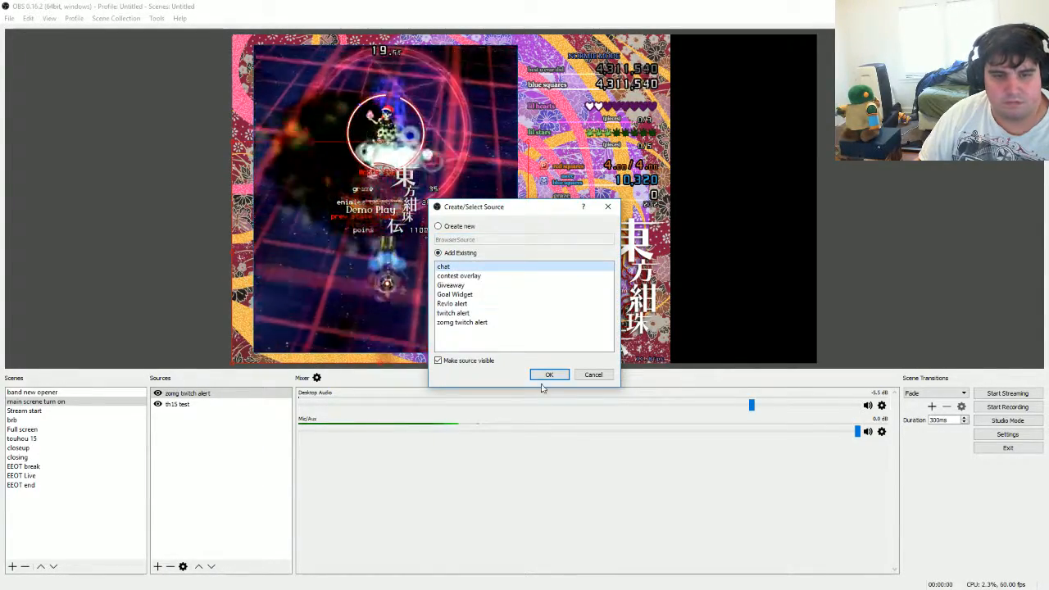
{"action": "left_click", "coordinate": [547, 375]}
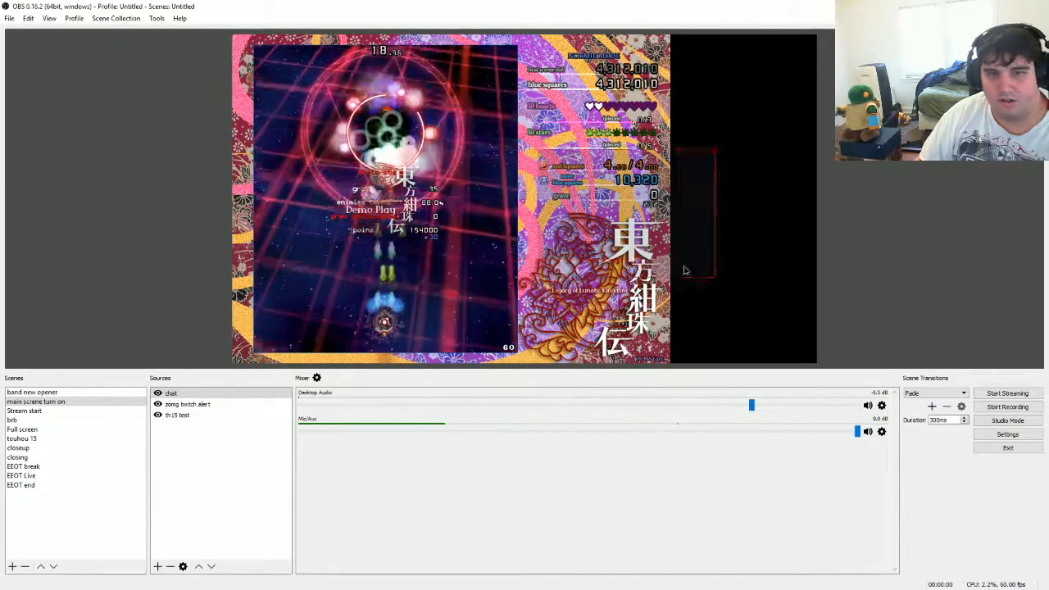
{"action": "left_click", "coordinate": [779, 348]}
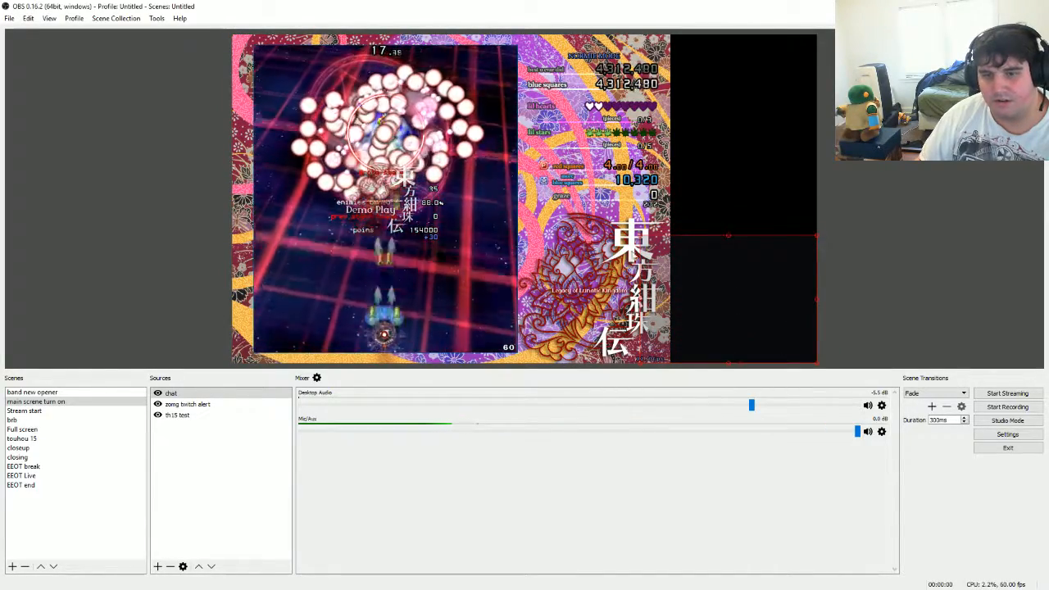
{"action": "left_click_drag", "start_coordinate": [642, 237], "coordinate": [671, 259]}
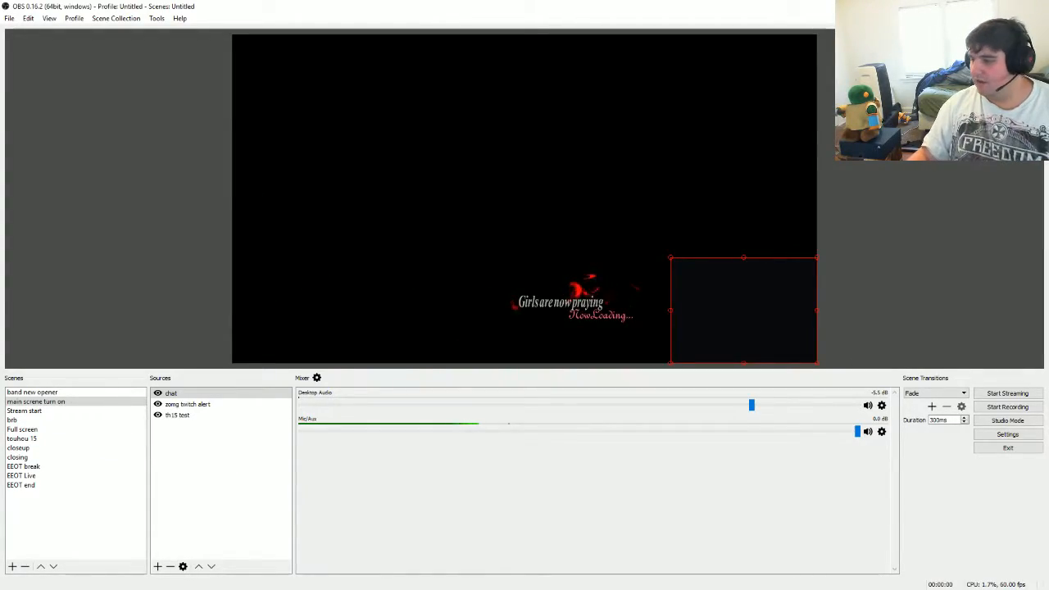
Switch to the Touhou Kanjuden game, move its window out of the way, and start a game in DA BEST WED mode at NORMIE MODE difficulty.
{"action": "key", "text": "alt+Tab"}
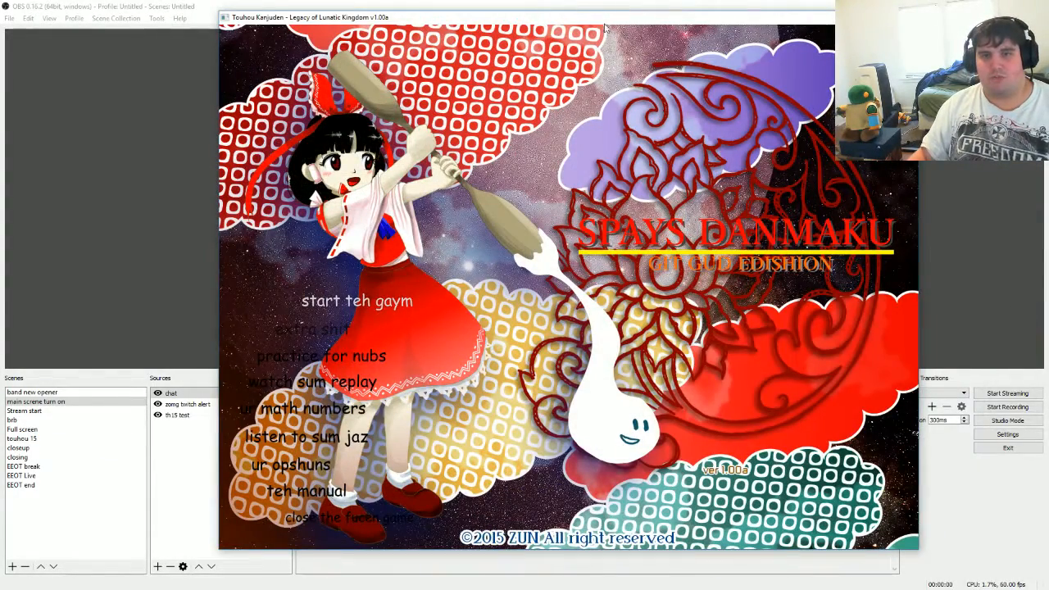
{"action": "left_click_drag", "start_coordinate": [609, 23], "coordinate": [0, 139]}
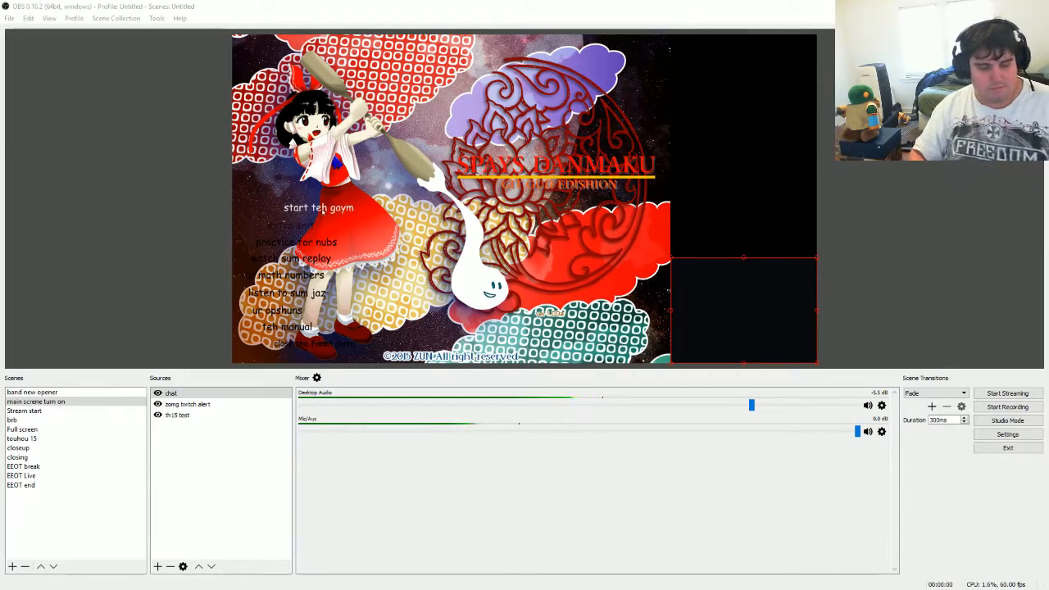
{"action": "key", "text": "z"}
{"action": "key", "text": "z"}
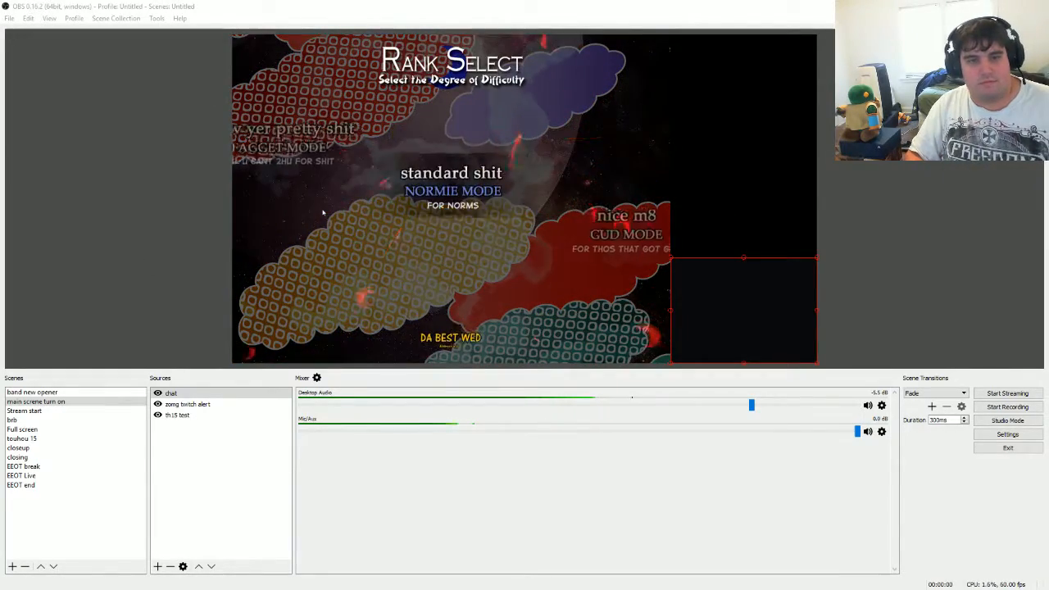
{"action": "key", "text": "z"}
{"action": "key", "text": "z"}
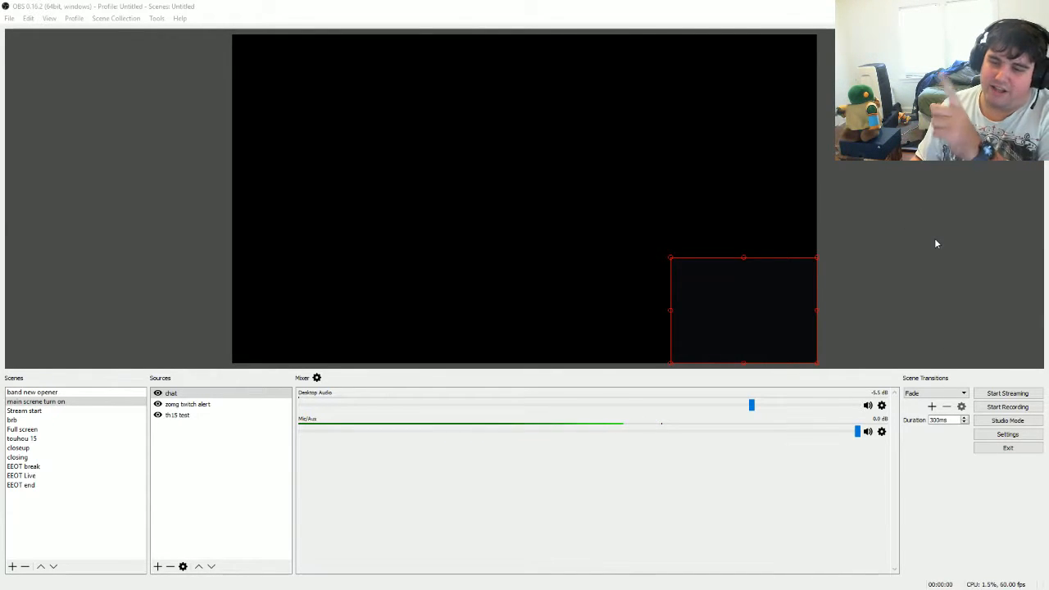
Turn on Studio Mode and remove the main screne turn on scene.
{"action": "left_click", "coordinate": [1025, 423]}
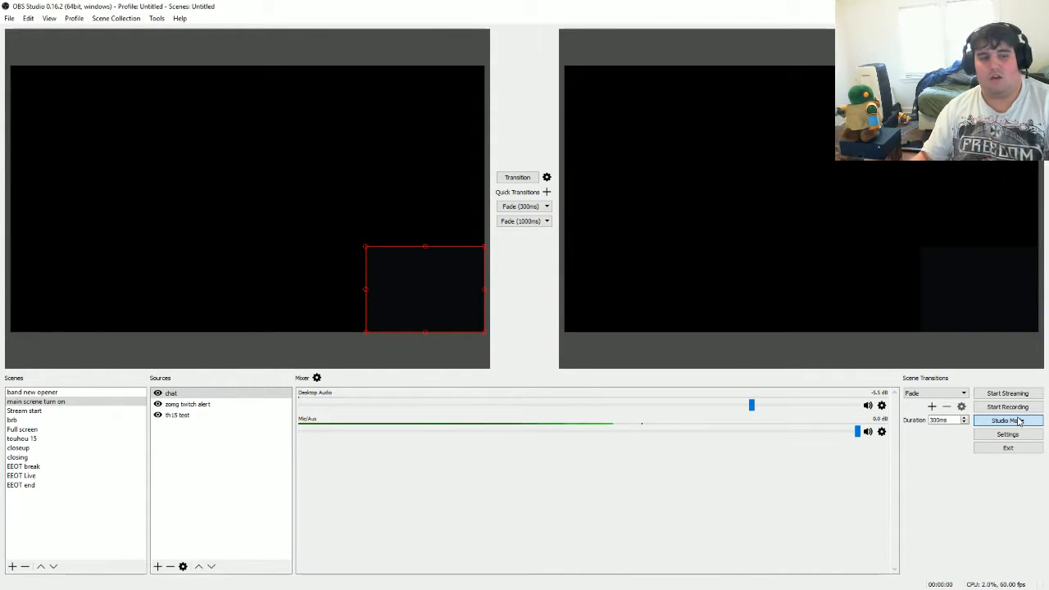
{"action": "left_click", "coordinate": [88, 393]}
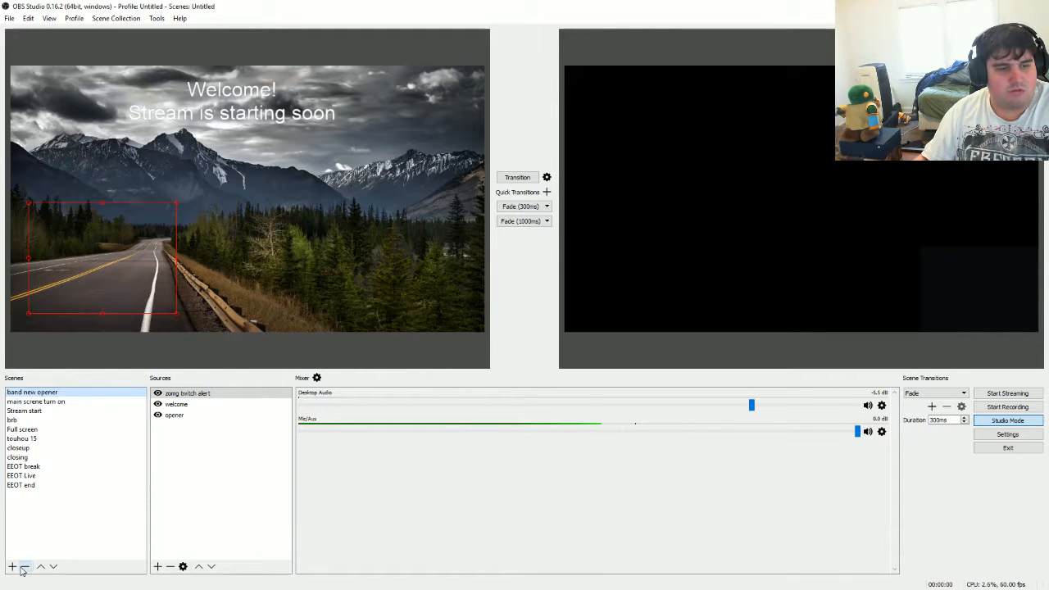
{"action": "left_click", "coordinate": [55, 403]}
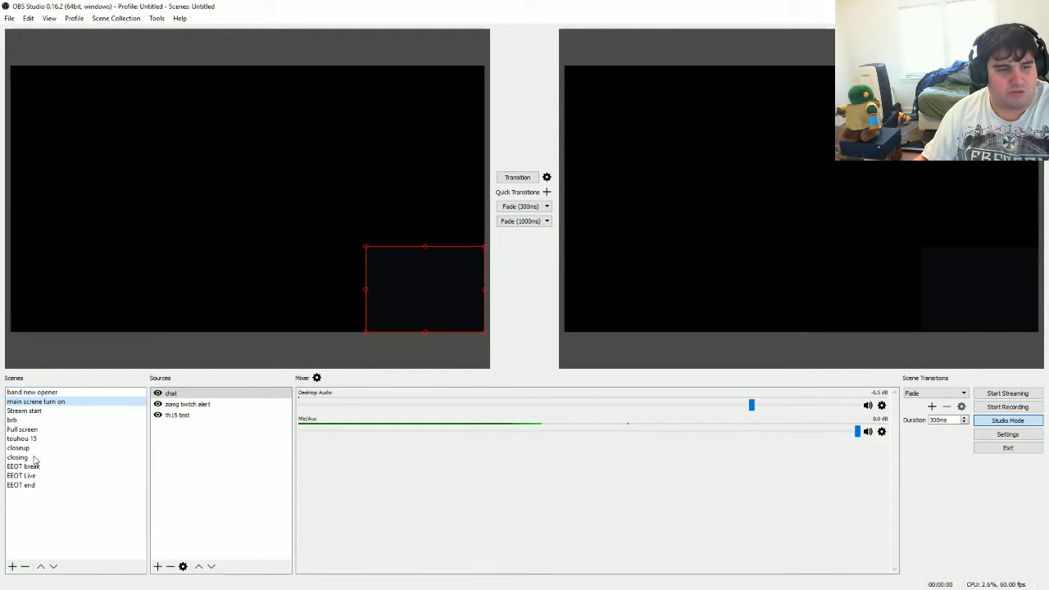
{"action": "left_click", "coordinate": [24, 567]}
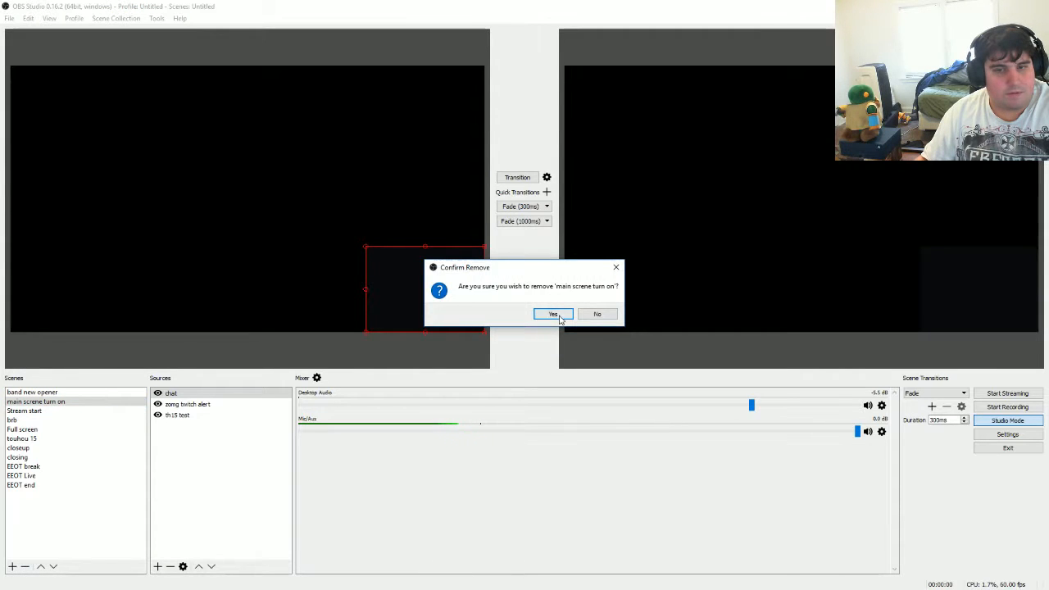
{"action": "left_click", "coordinate": [554, 315]}
Send the touhou 15 scene live with Fade (300ms) and load Stream start and finally brb into the preview.
{"action": "left_click", "coordinate": [55, 394]}
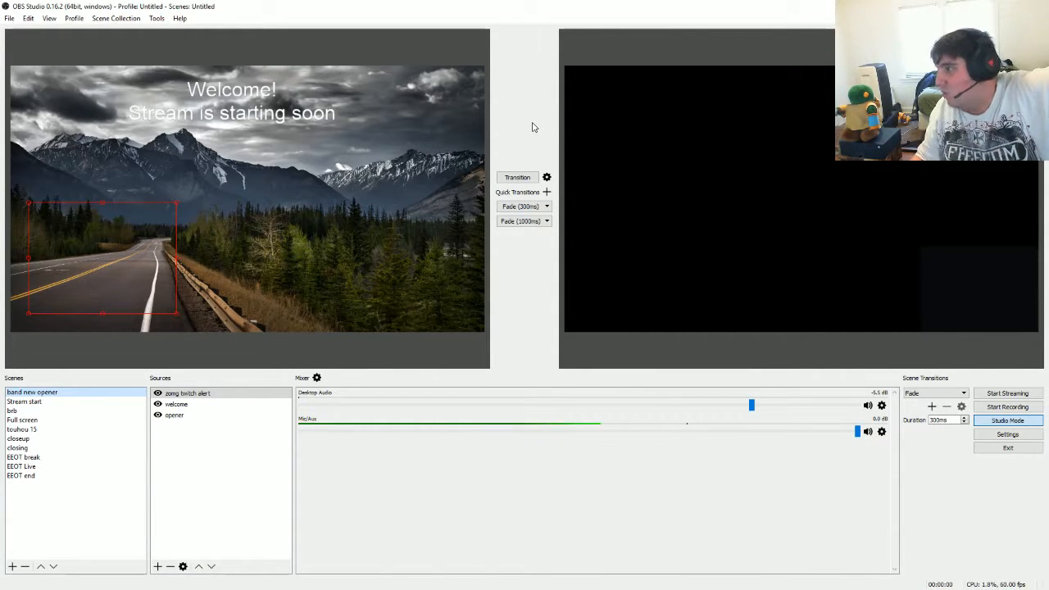
{"action": "left_click", "coordinate": [25, 430]}
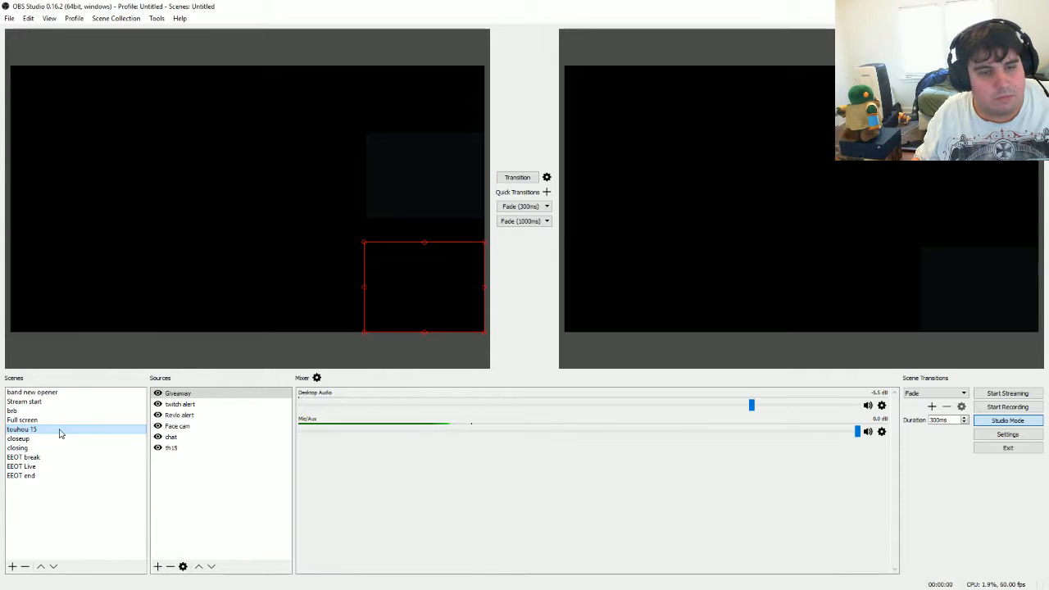
{"action": "left_click", "coordinate": [517, 206]}
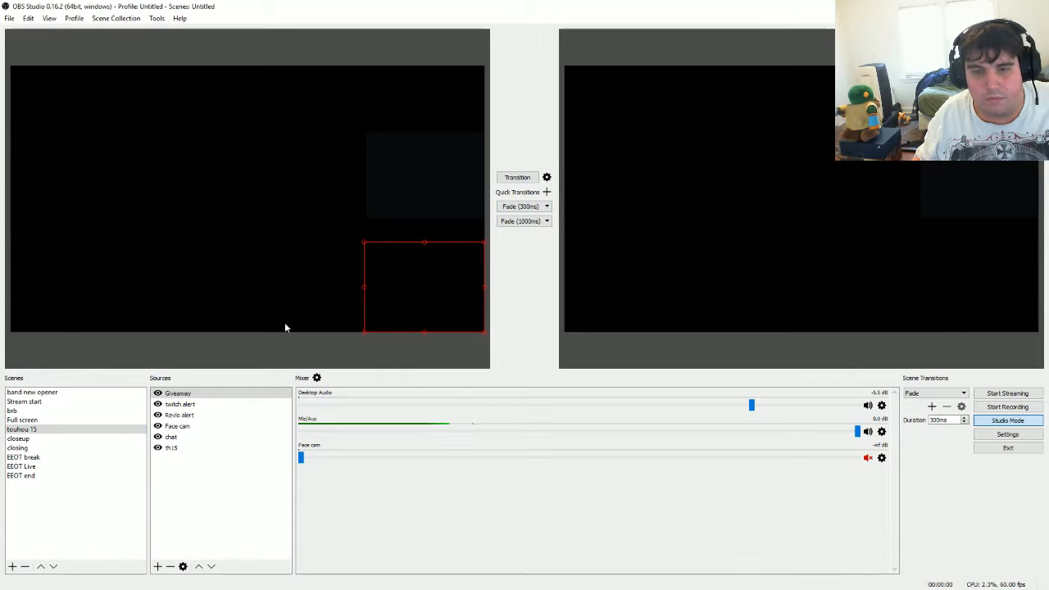
{"action": "left_click", "coordinate": [23, 401]}
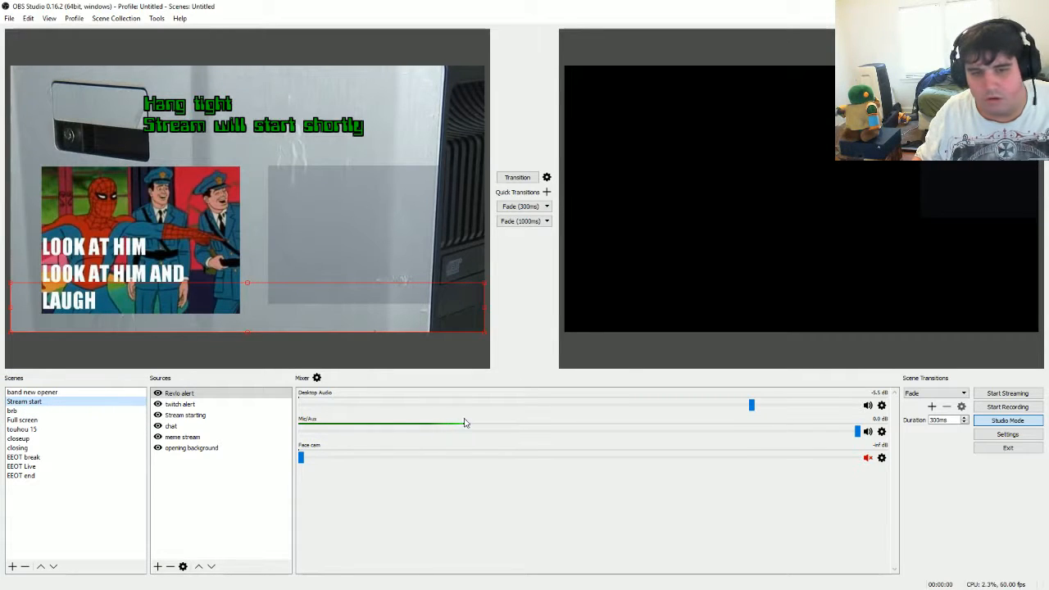
{"action": "left_click", "coordinate": [50, 412]}
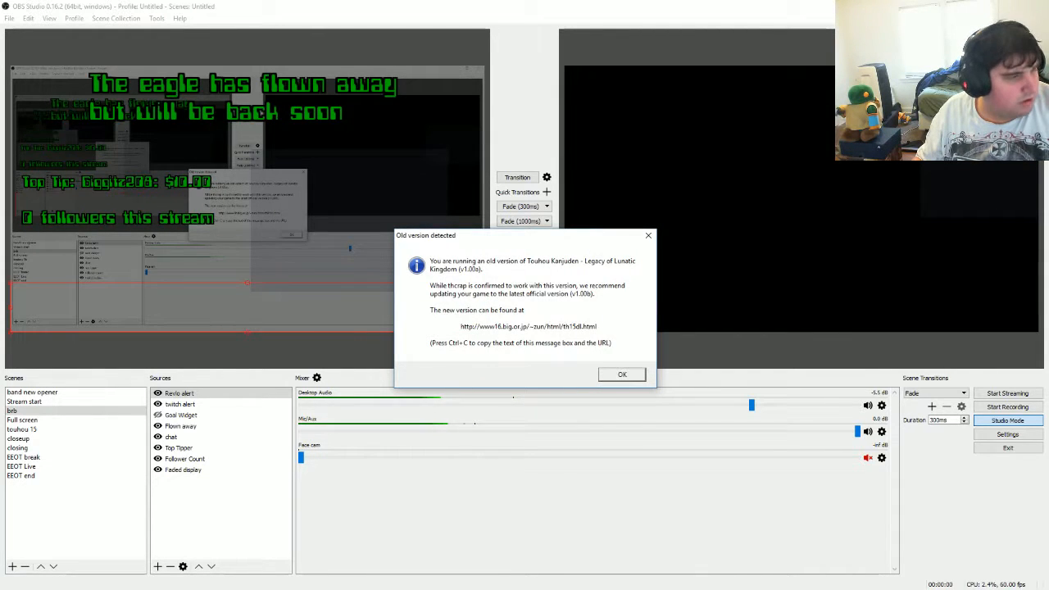
Dismiss the game's old-version notice, launch Touhou Kanjuden at awesome sized (1280×960), and enter its mode selection from start teh gaym.
{"action": "left_click", "coordinate": [617, 376]}
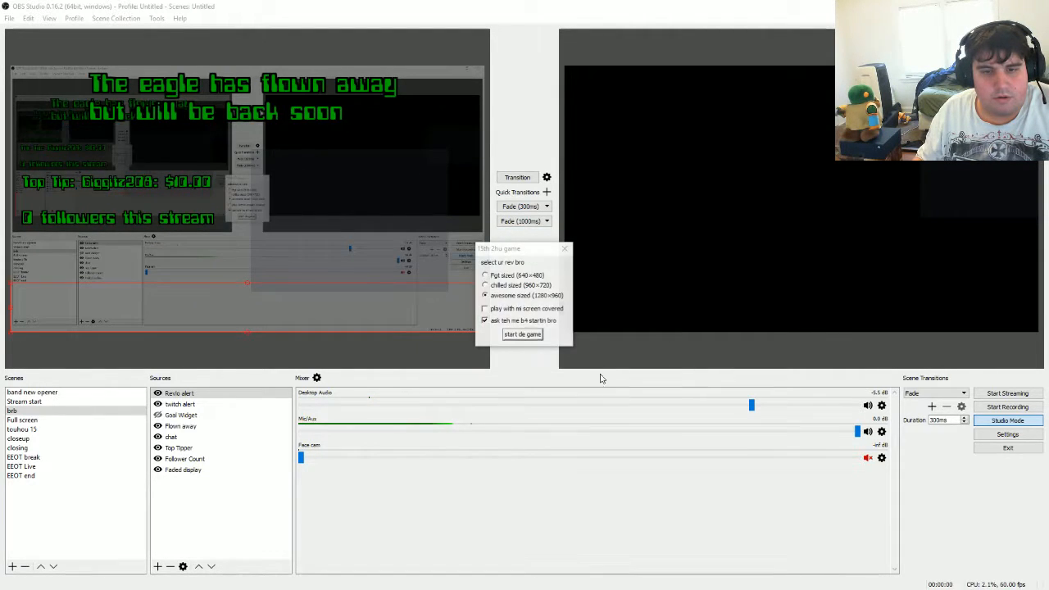
{"action": "left_click", "coordinate": [537, 338]}
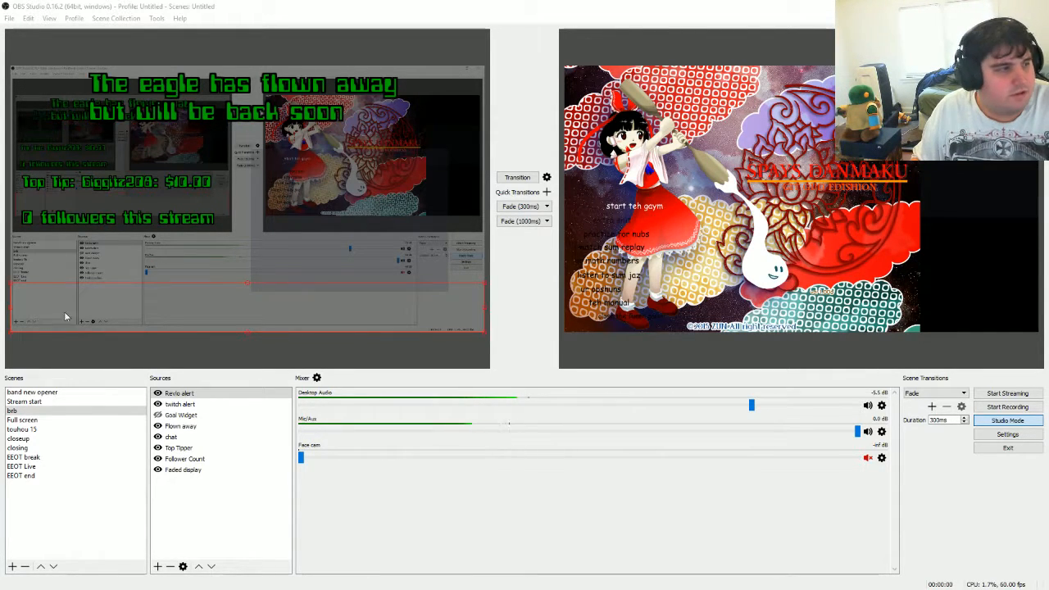
{"action": "key", "text": "z"}
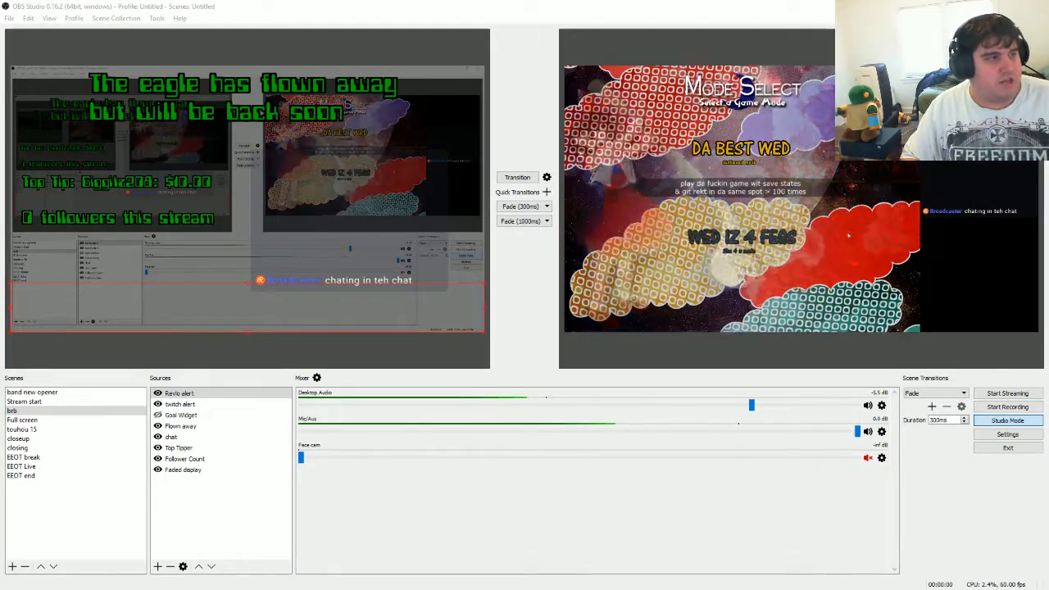
{"action": "key", "text": "Down"}
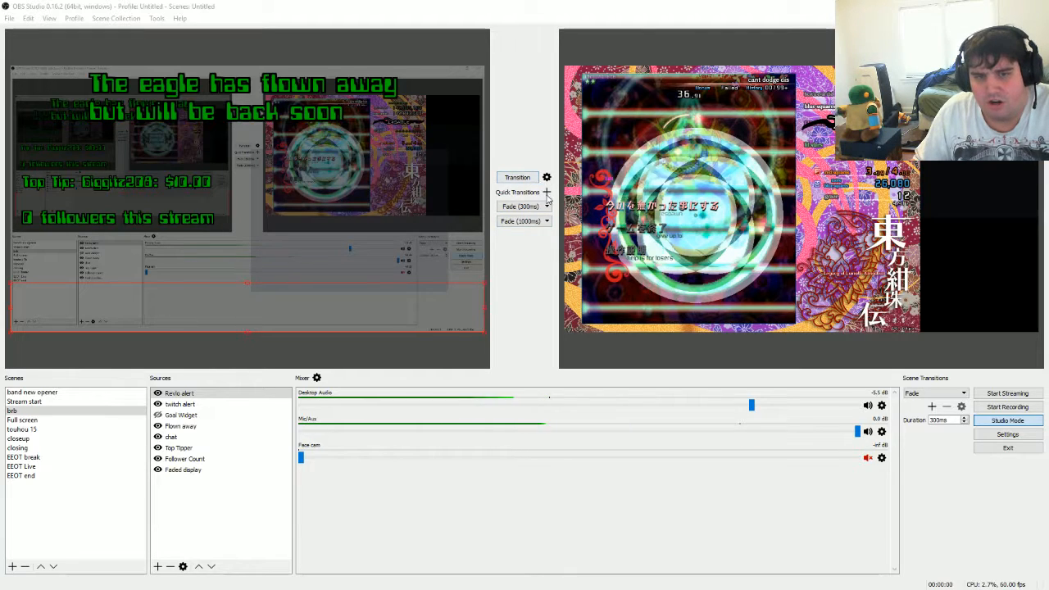
Send the brb scene live with Fade (1000ms) and return to touhou 15 with Fade (300ms).
{"action": "left_click", "coordinate": [525, 223]}
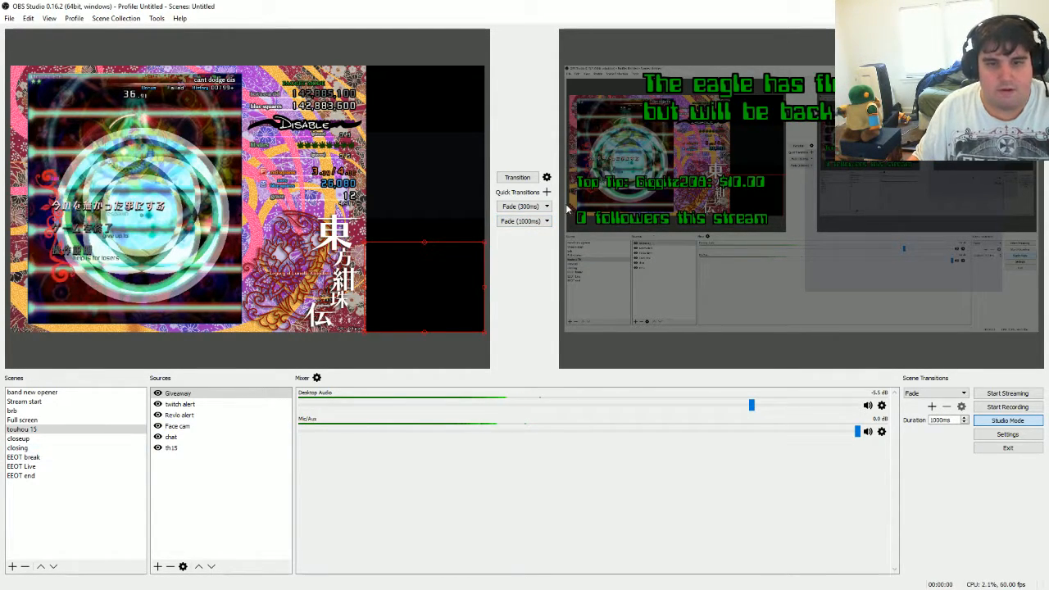
{"action": "left_click", "coordinate": [521, 207]}
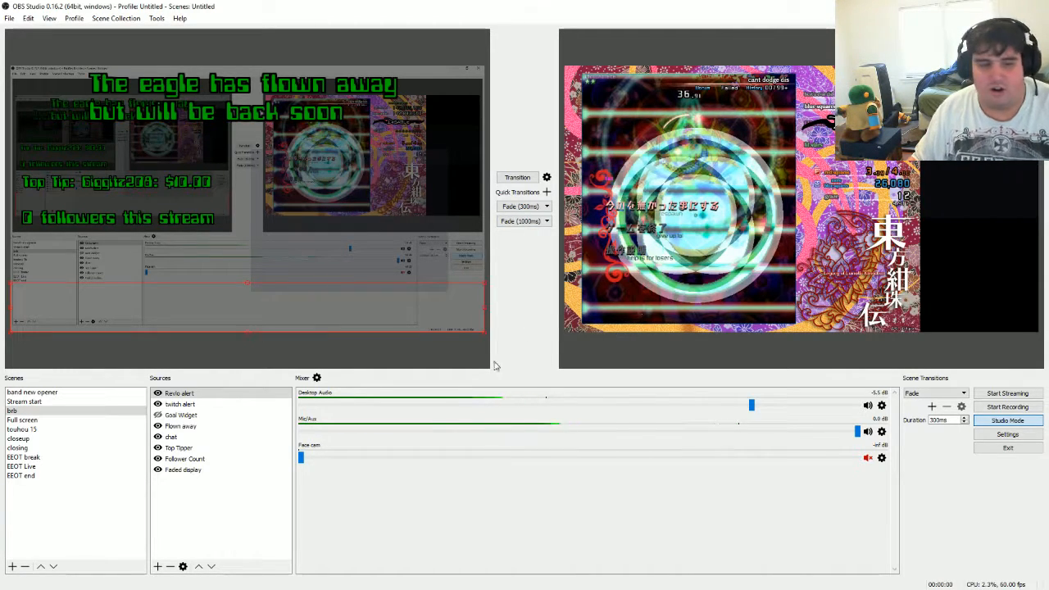
Send the closing scene live with Fade (1000ms) and close the Touhou Kanjuden game window.
{"action": "left_click", "coordinate": [25, 449]}
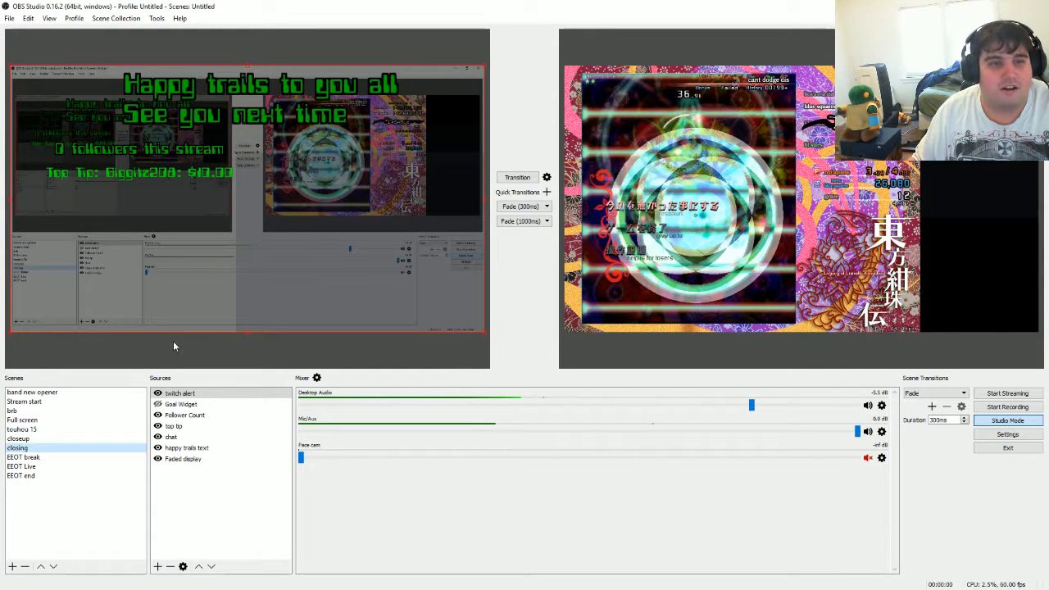
{"action": "left_click", "coordinate": [521, 221]}
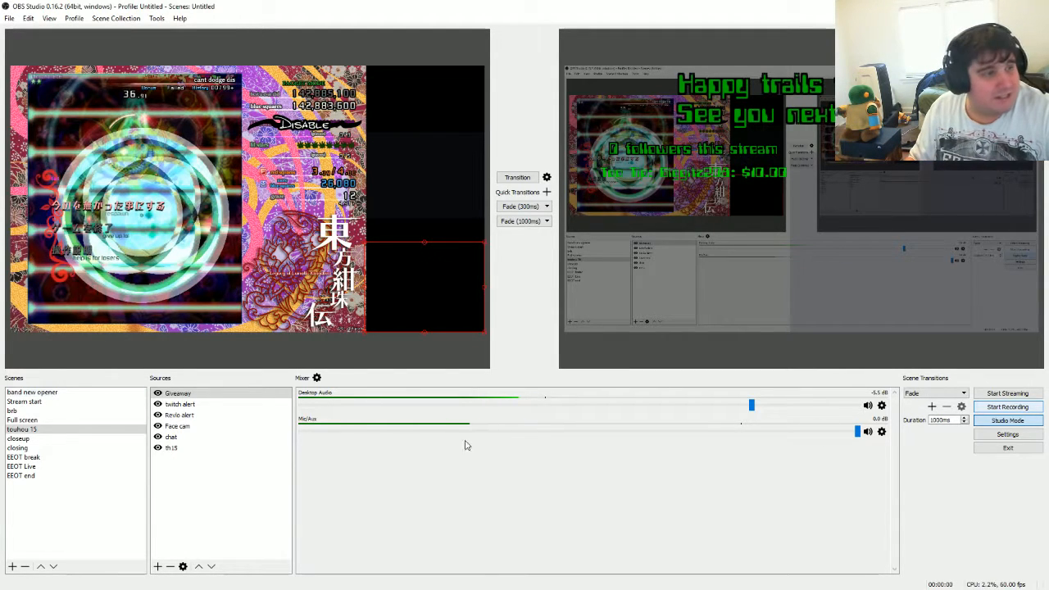
{"action": "key", "text": "alt+F4"}
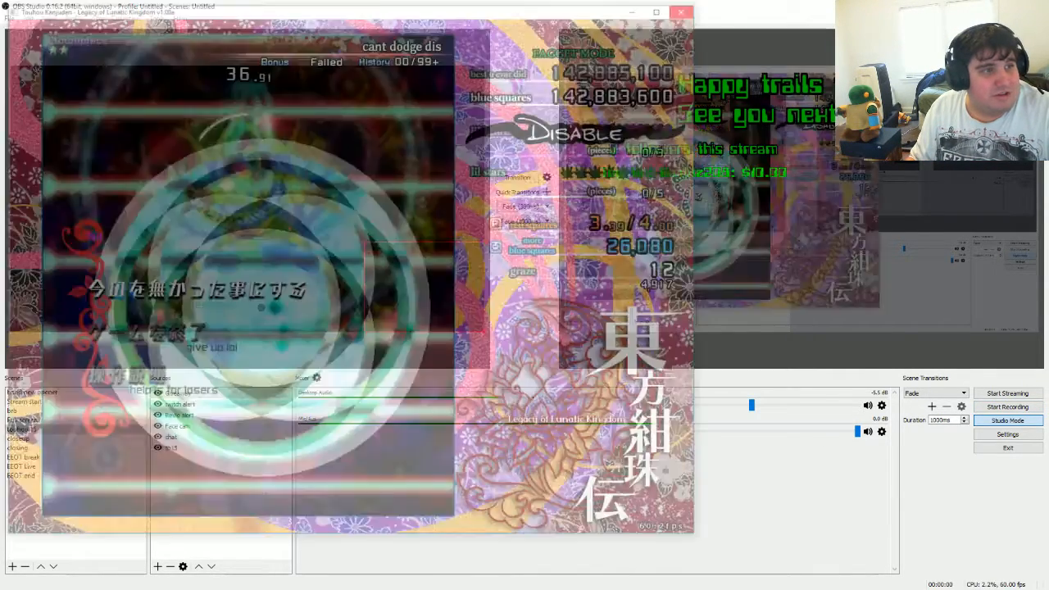